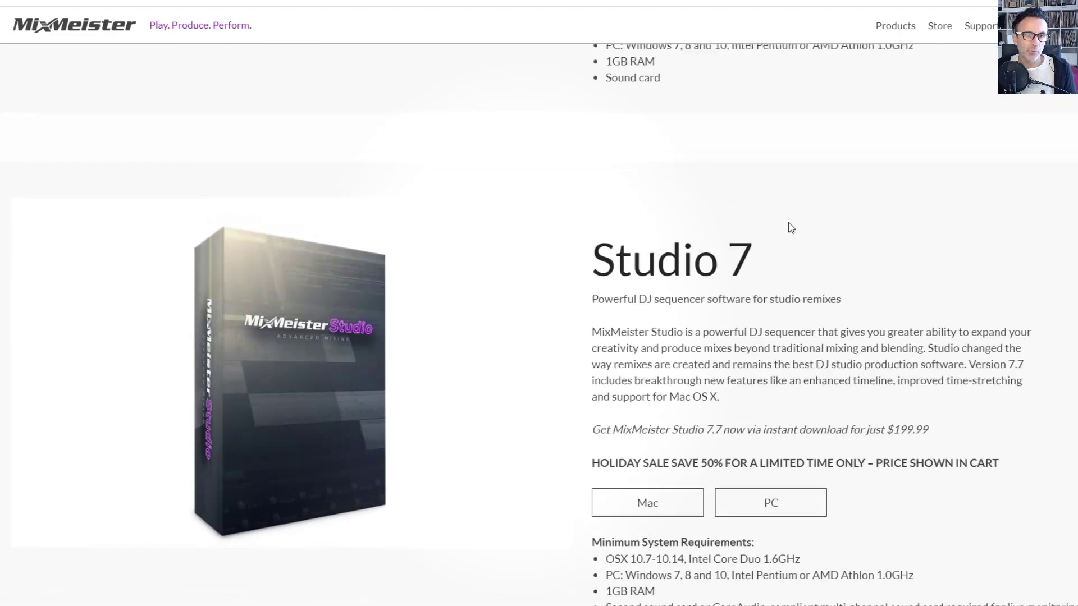
pyautogui.scroll(-15, 789, 228)
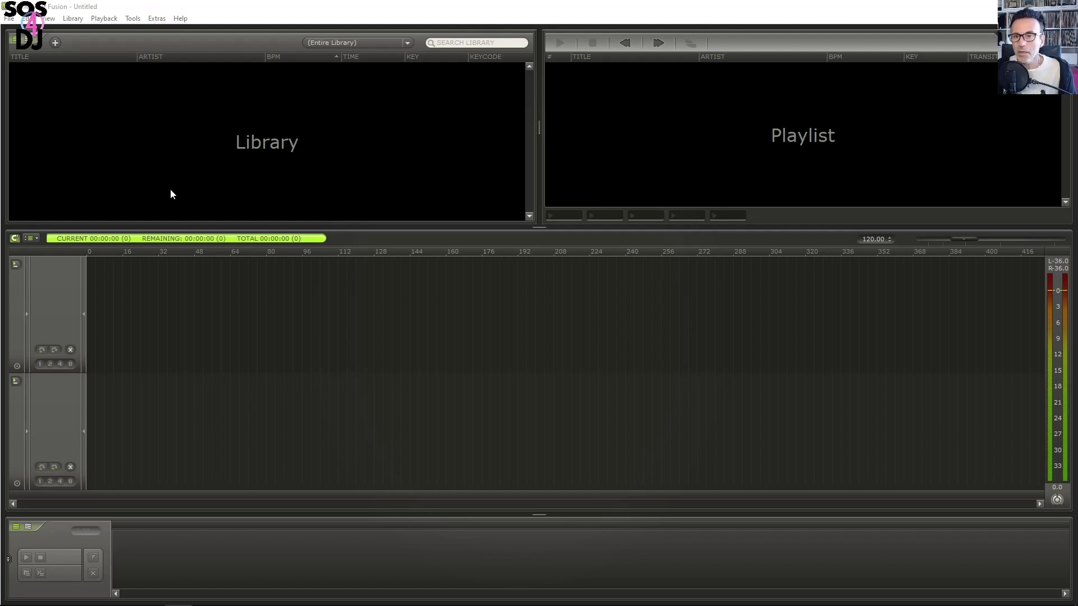
pyautogui.rightClick(227, 141)
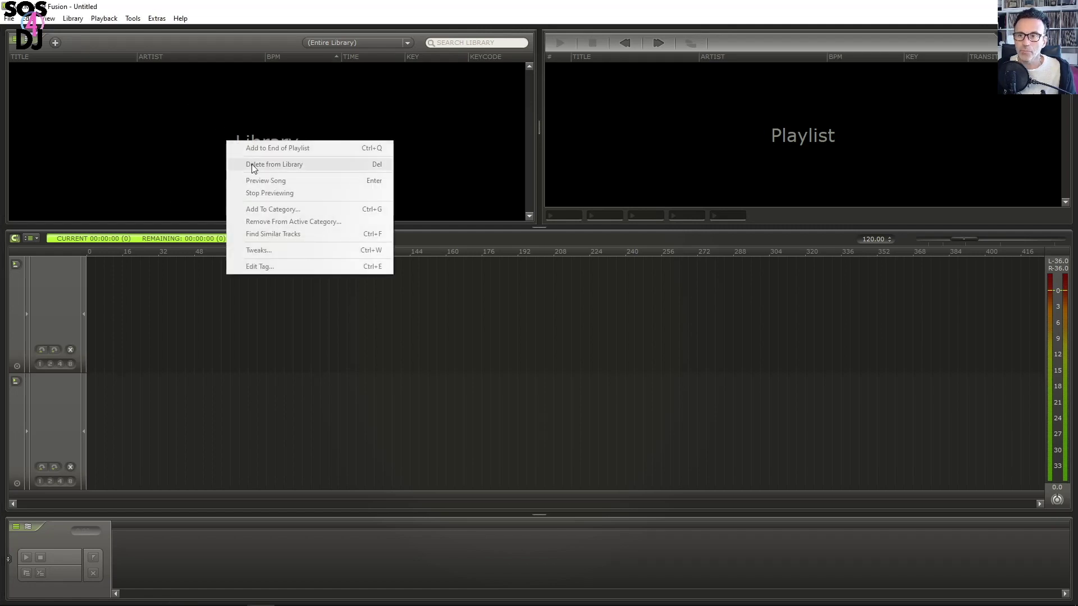
pyautogui.rightClick(818, 171)
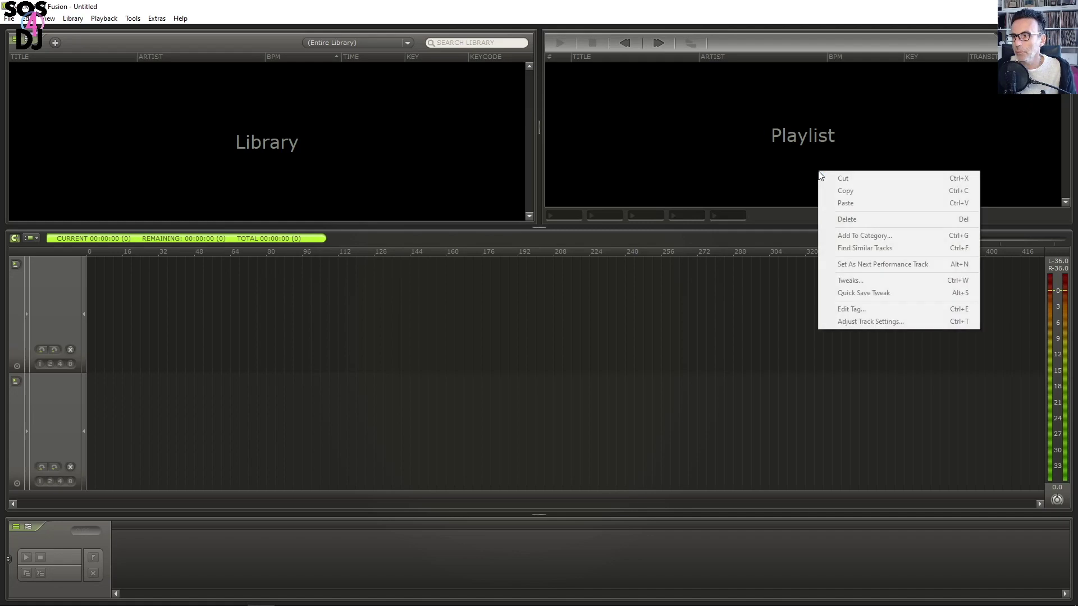
pyautogui.click(545, 332)
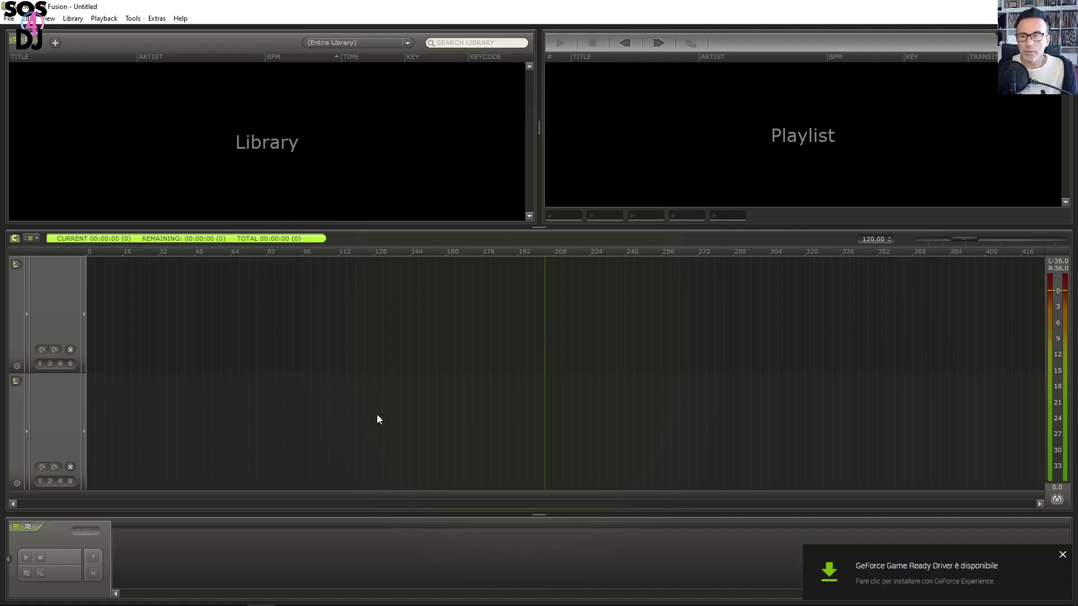
pyautogui.click(9, 18)
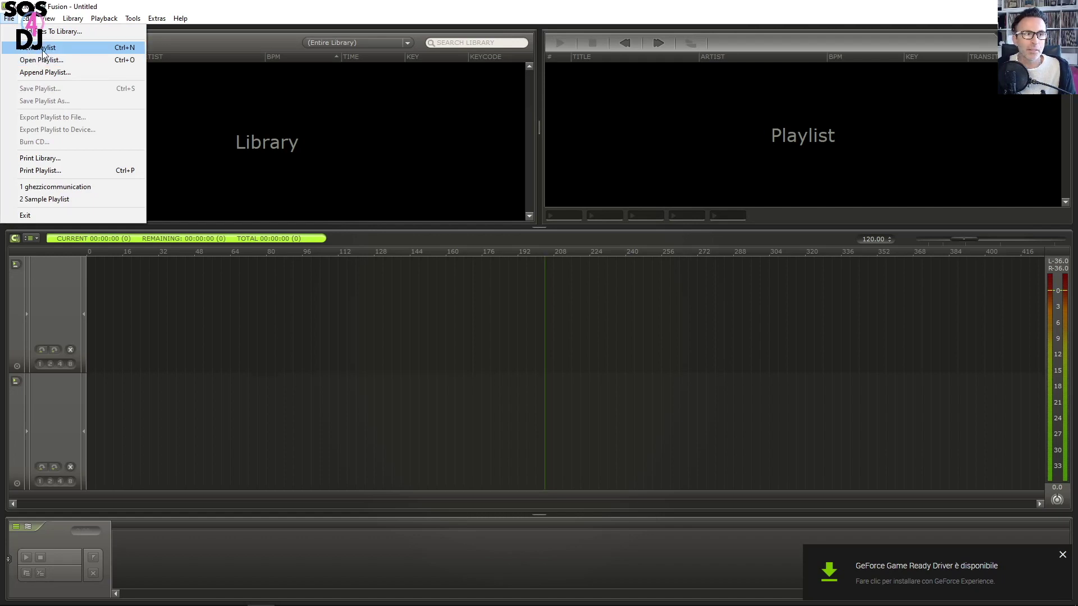
pyautogui.click(391, 373)
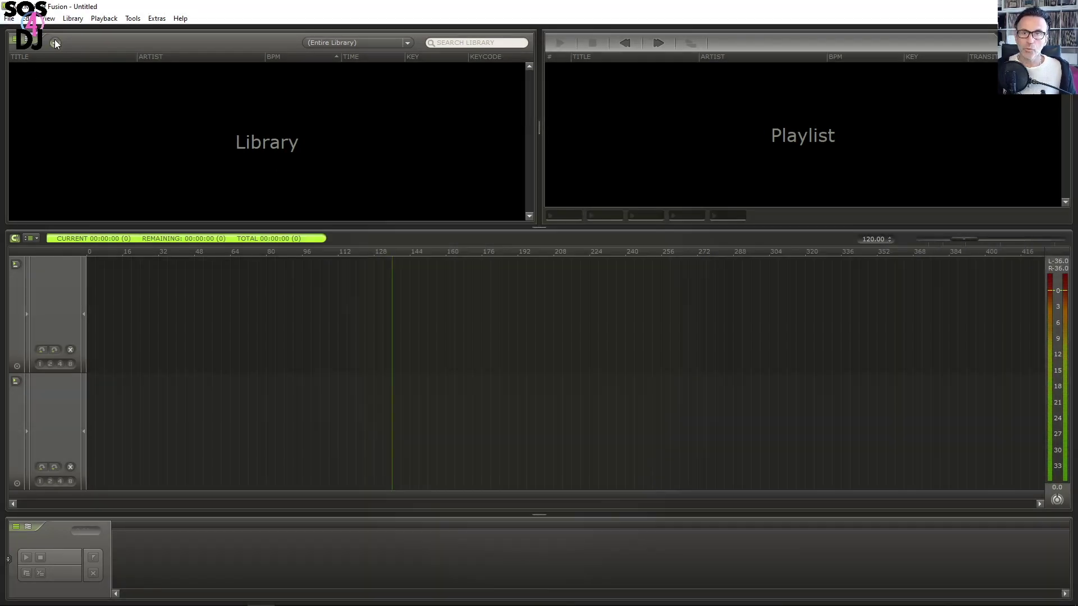
pyautogui.click(55, 43)
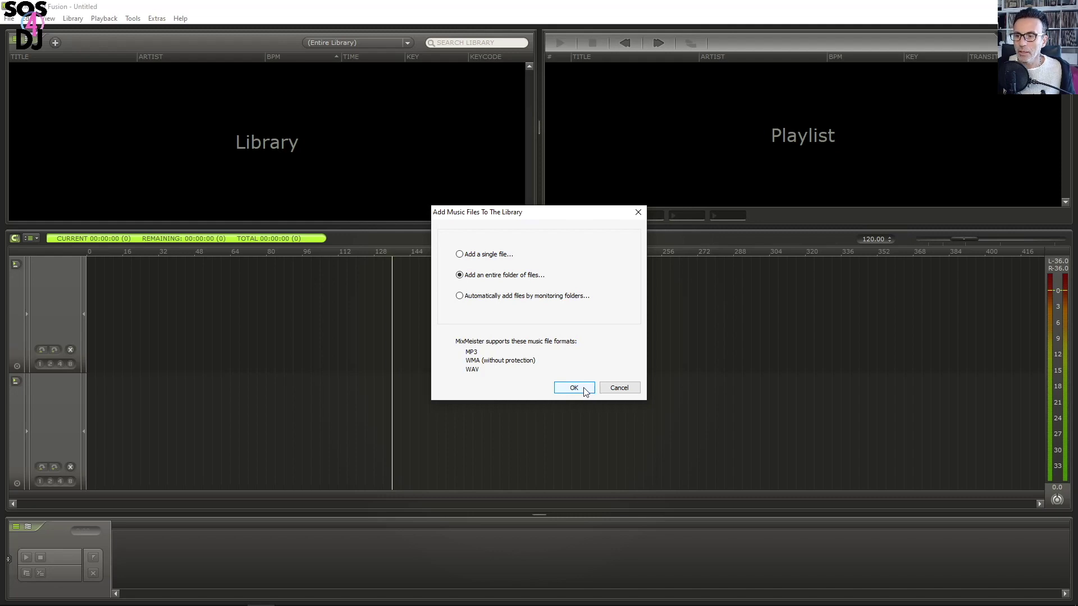
pyautogui.click(459, 254)
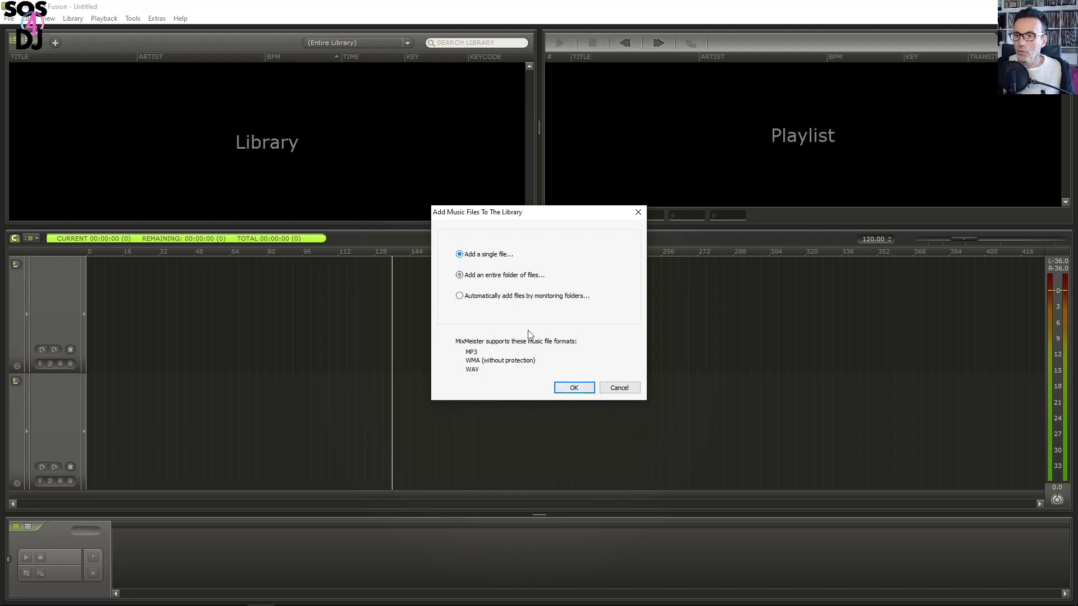
pyautogui.click(566, 387)
pyautogui.scroll(-3, 807, 275)
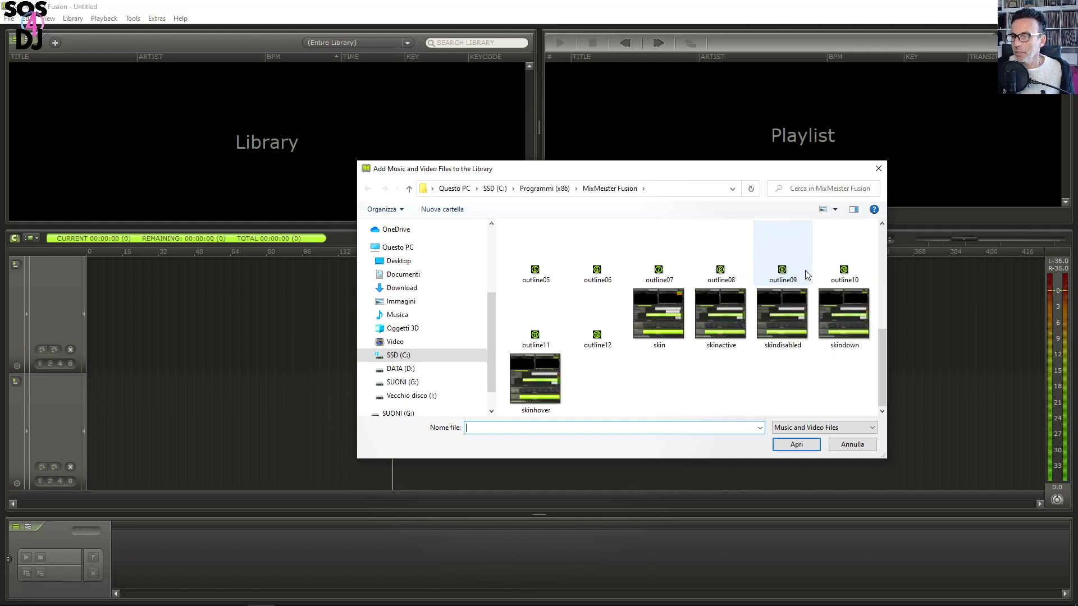
pyautogui.scroll(3, 807, 274)
pyautogui.scroll(-3, 805, 271)
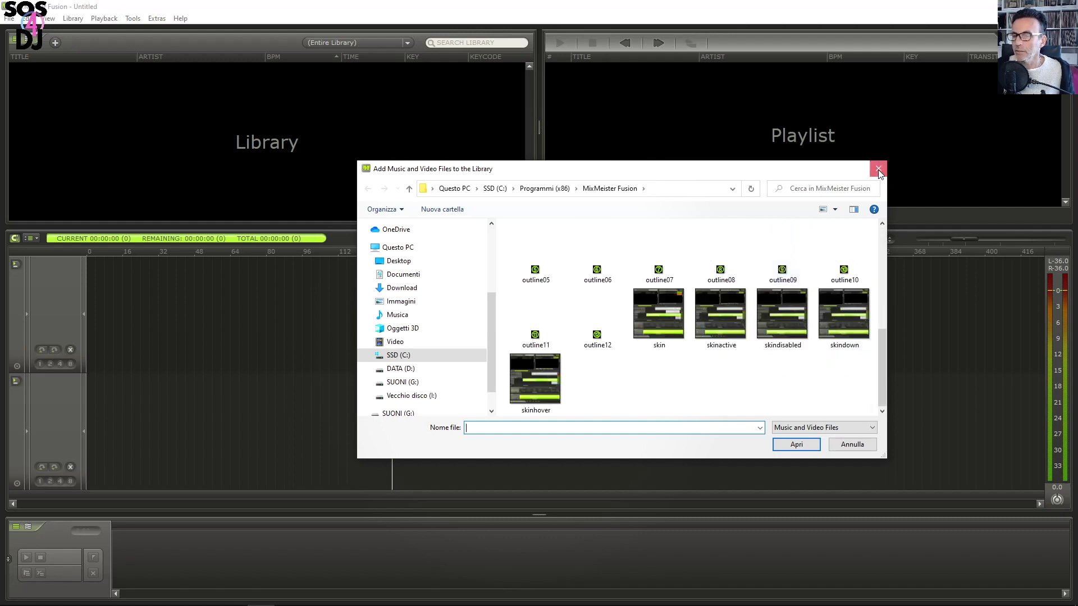
pyautogui.click(878, 169)
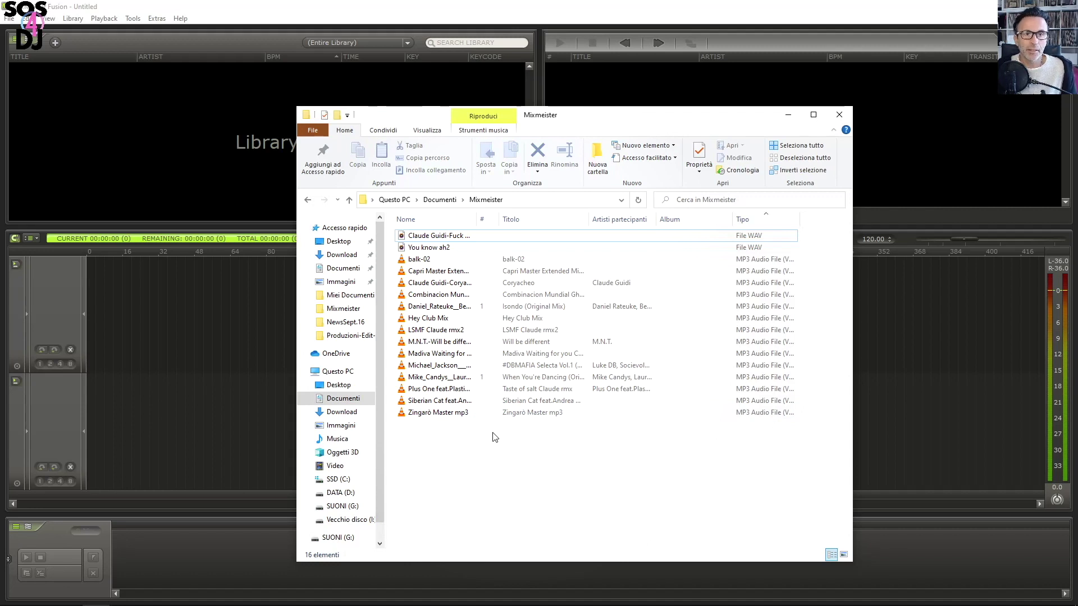
# - Add all 16 audio files from the Documents > Mixmeister folder to the music library
pyautogui.moveTo(620, 120); pyautogui.dragTo(690, 156)
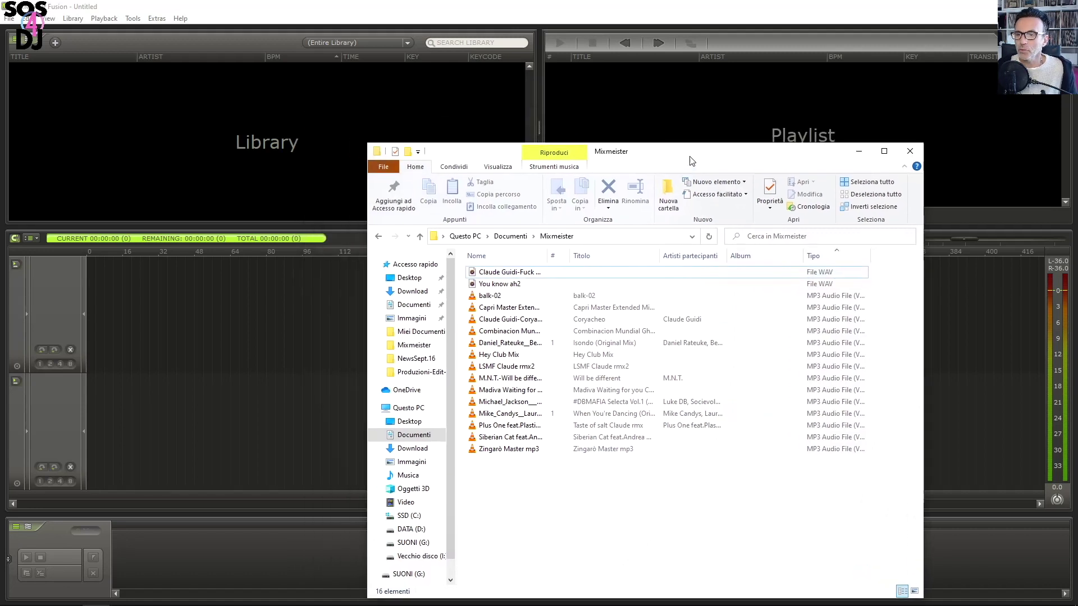
pyautogui.moveTo(524, 485); pyautogui.dragTo(490, 276)
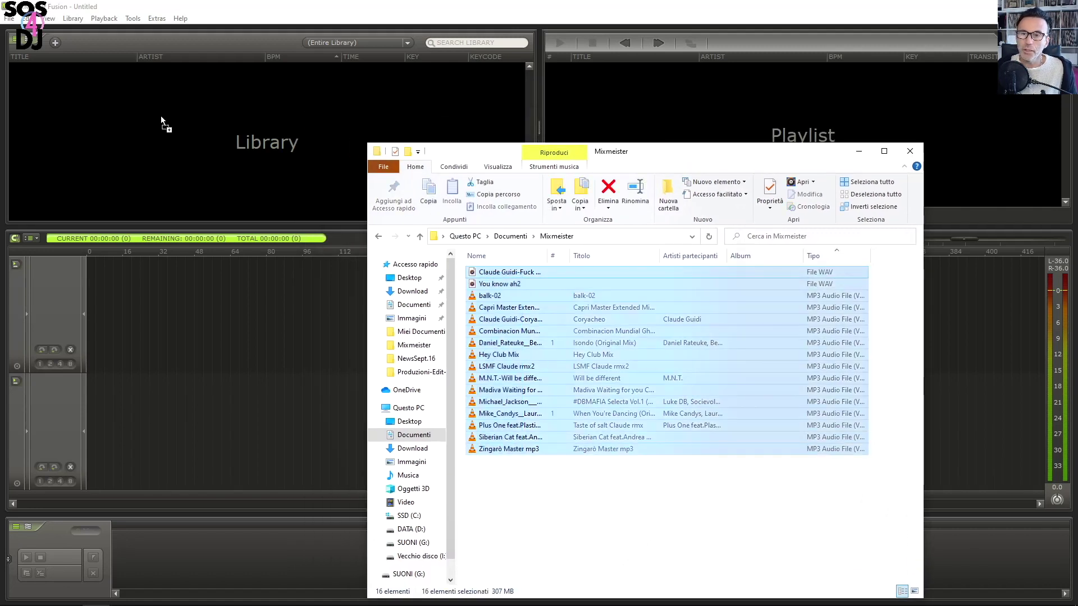
pyautogui.moveTo(161, 116); pyautogui.dragTo(162, 118)
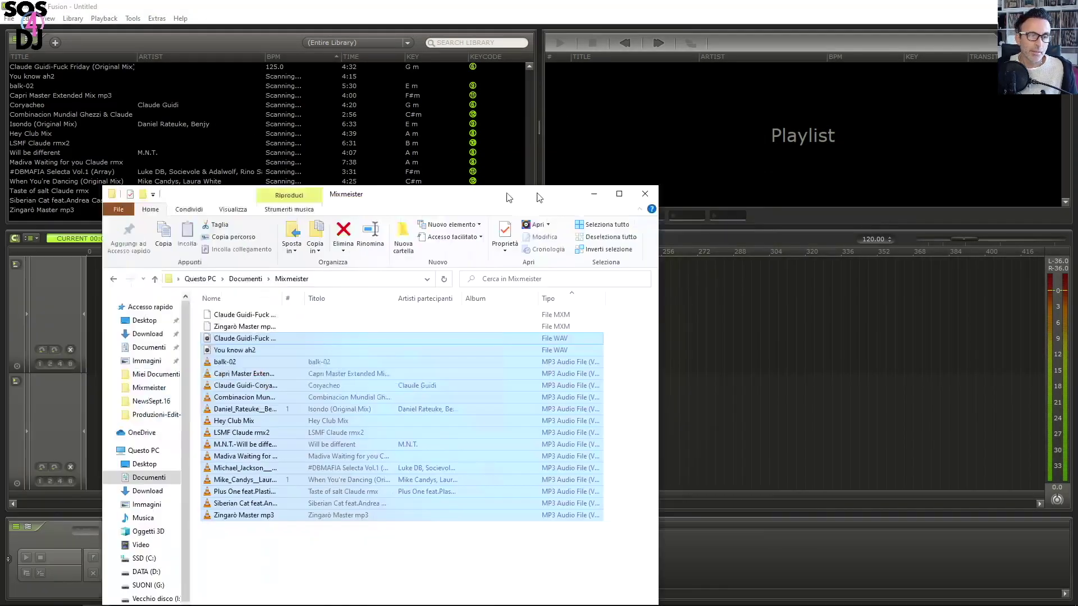
# - Widen the Name column of the Mixmeister folder to read the full file names, and return to MixMeister Fusion
pyautogui.moveTo(508, 196); pyautogui.dragTo(810, 172)
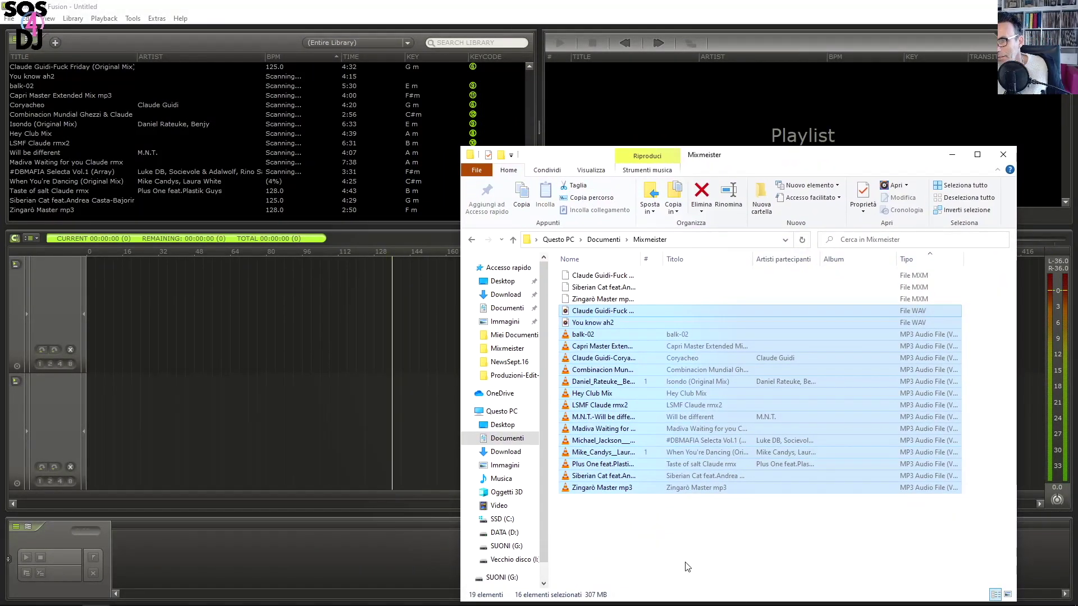
pyautogui.moveTo(641, 258); pyautogui.dragTo(811, 259)
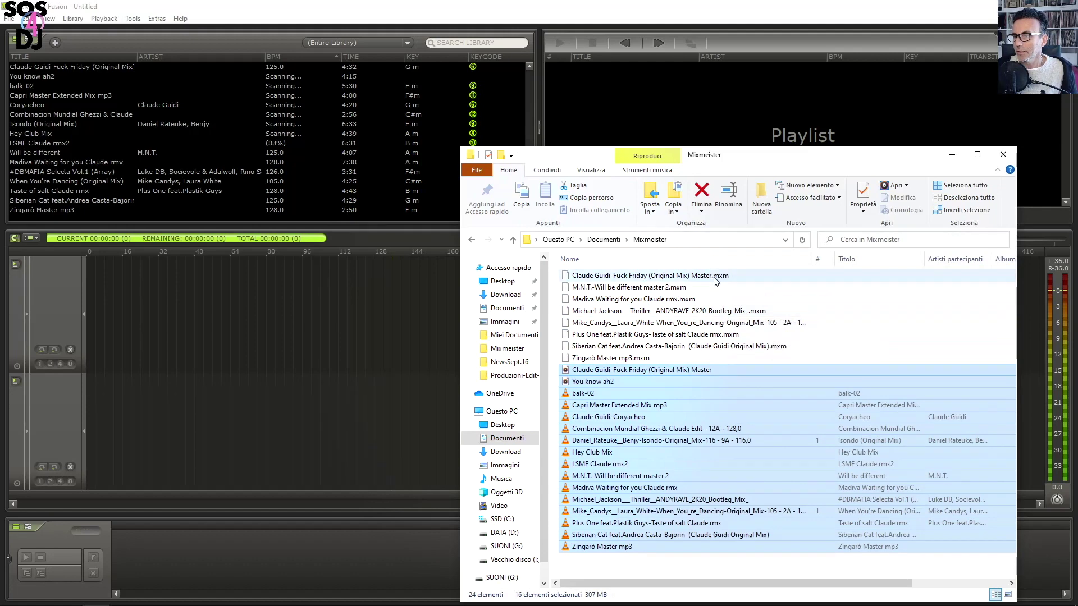
pyautogui.moveTo(867, 166); pyautogui.dragTo(806, 196)
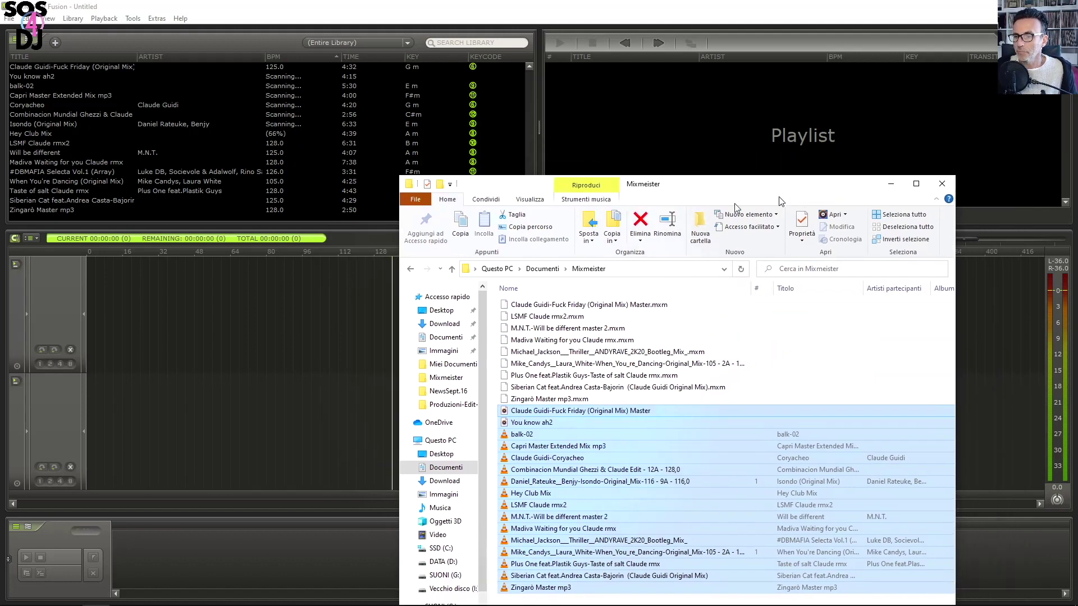
pyautogui.hotkey('alt', 'Tab')
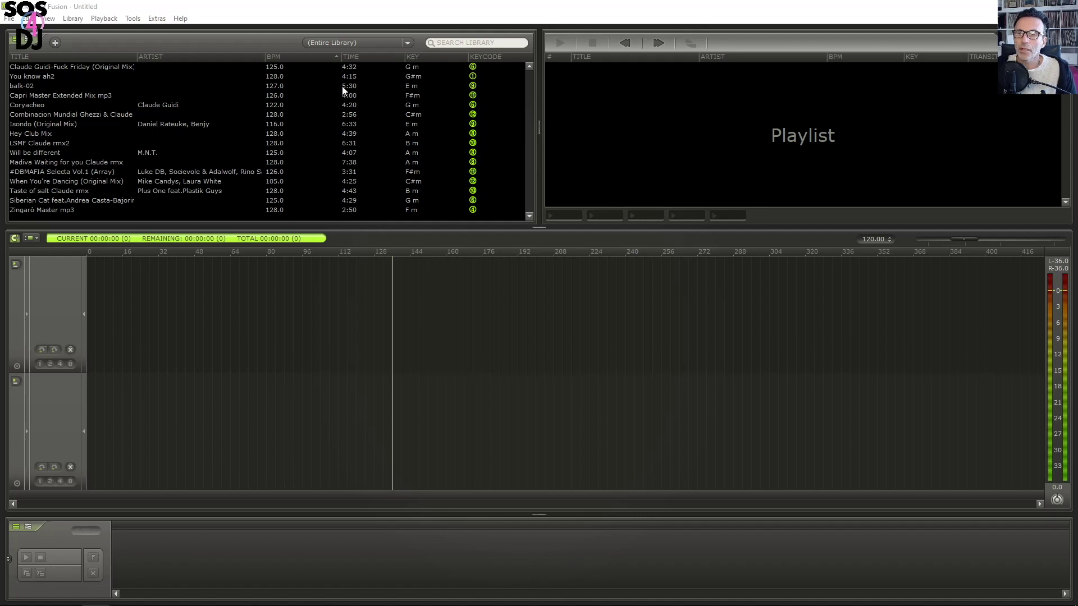
# - Sort the library tracks by BPM in ascending order
pyautogui.rightClick(287, 58)
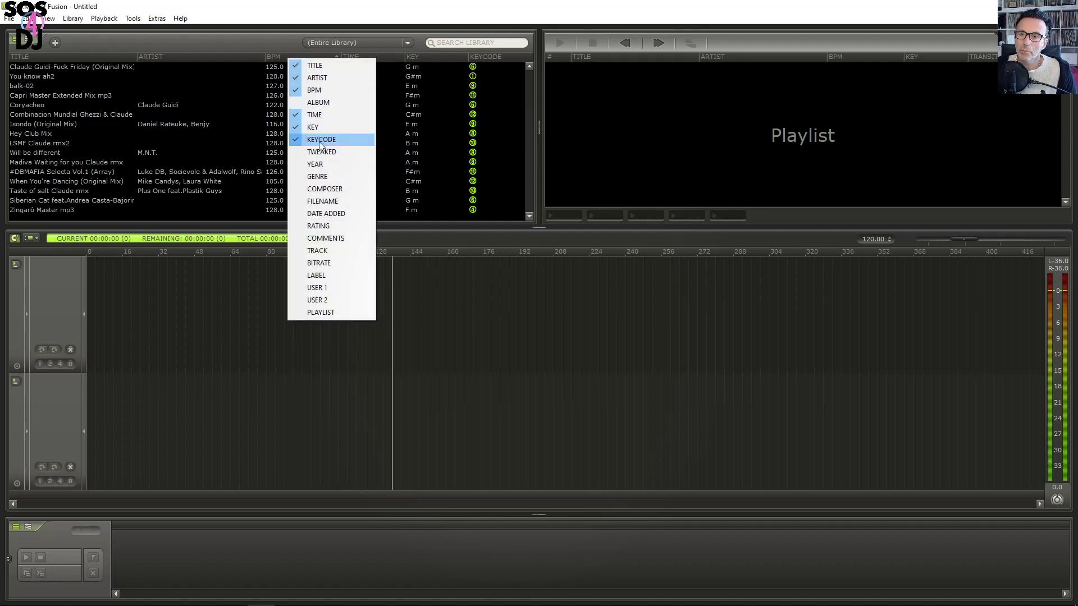
pyautogui.click(277, 55)
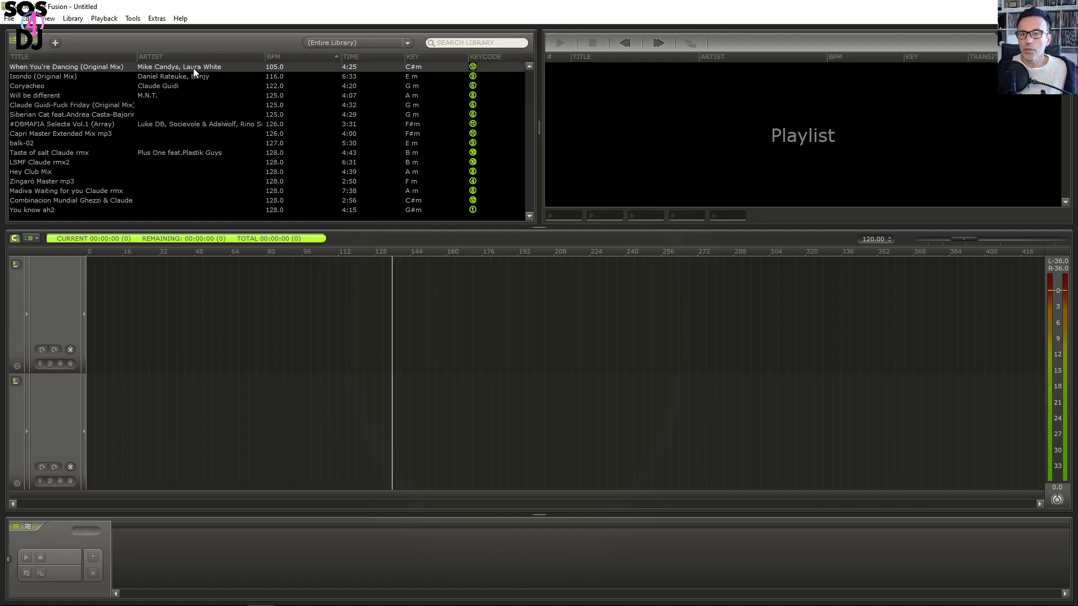
# - Add the track "Coryacheo" from the library to the playlist as the first song
pyautogui.click(181, 76)
pyautogui.click(171, 88)
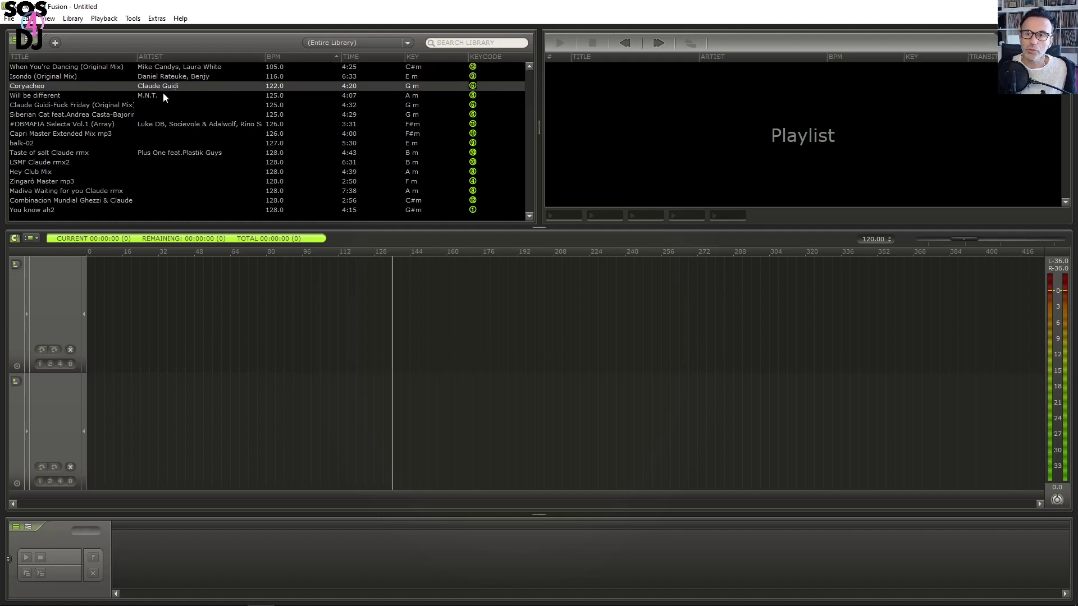
pyautogui.click(163, 95)
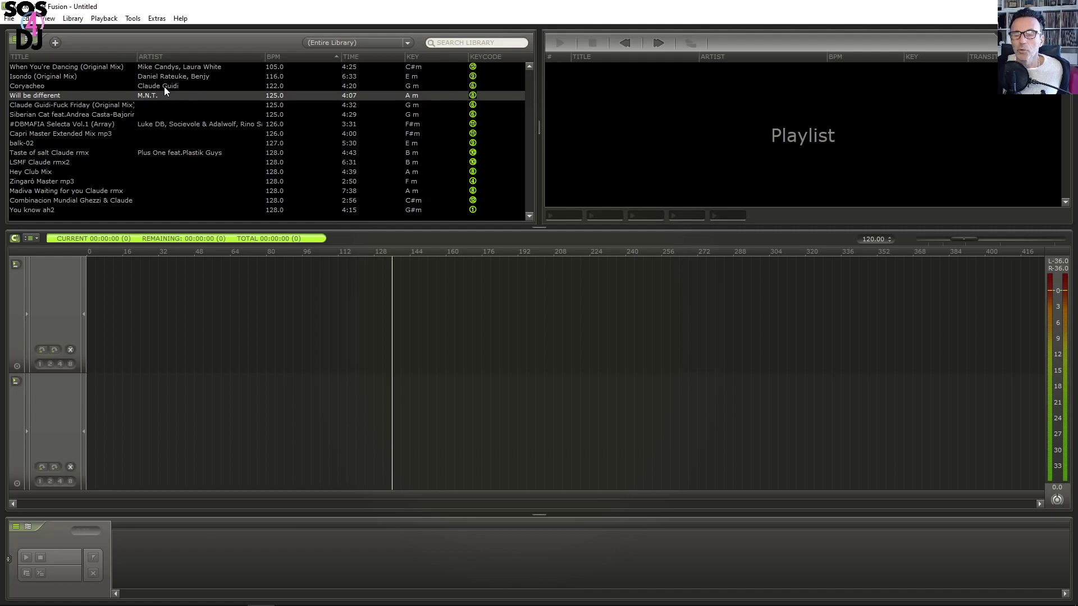
pyautogui.click(164, 86)
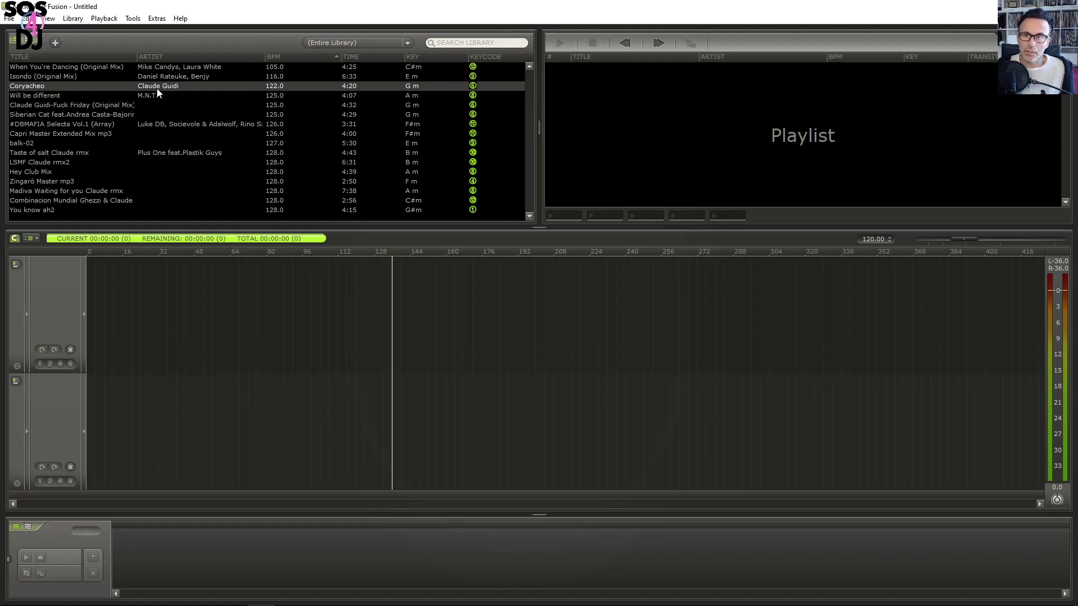
pyautogui.moveTo(157, 92); pyautogui.dragTo(600, 92)
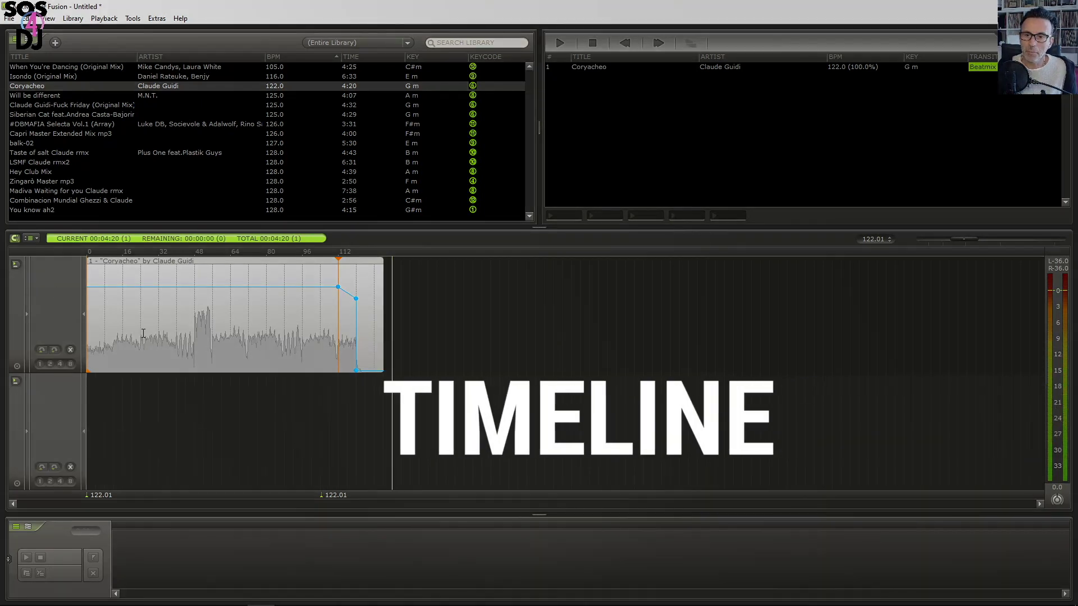
# - Play "Coryacheo" in the timeline from about 0:47 for a few seconds, and stop playback
pyautogui.doubleClick(141, 334)
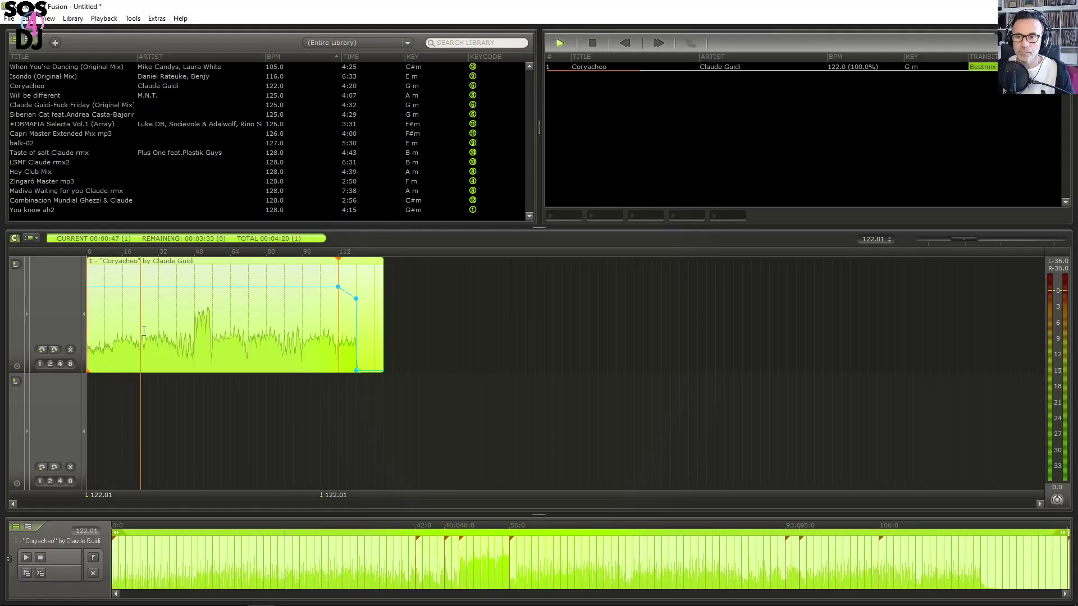
pyautogui.press('Escape')
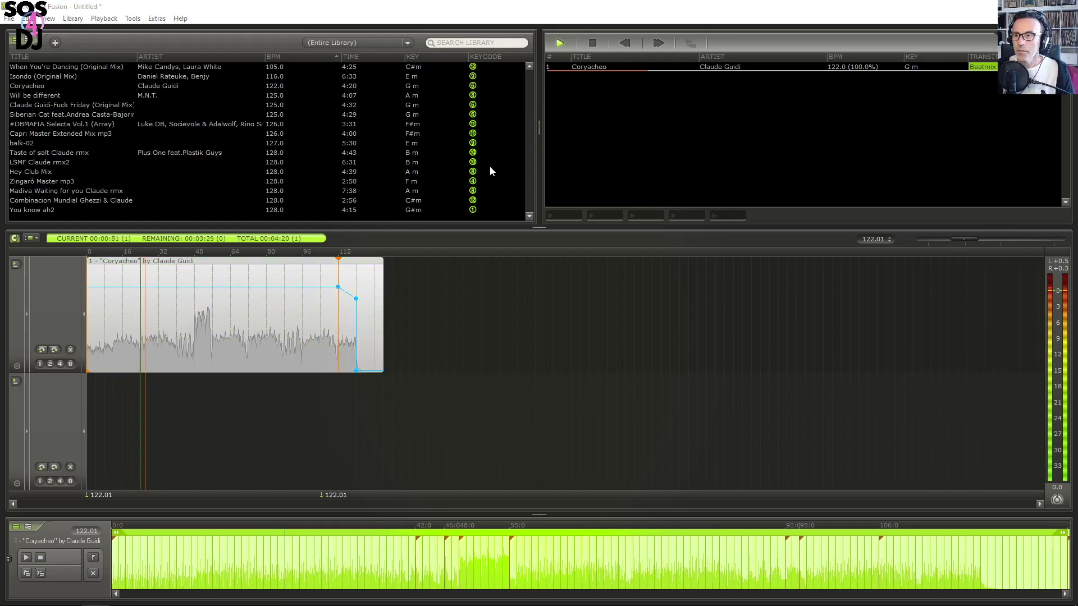
pyautogui.click(255, 361)
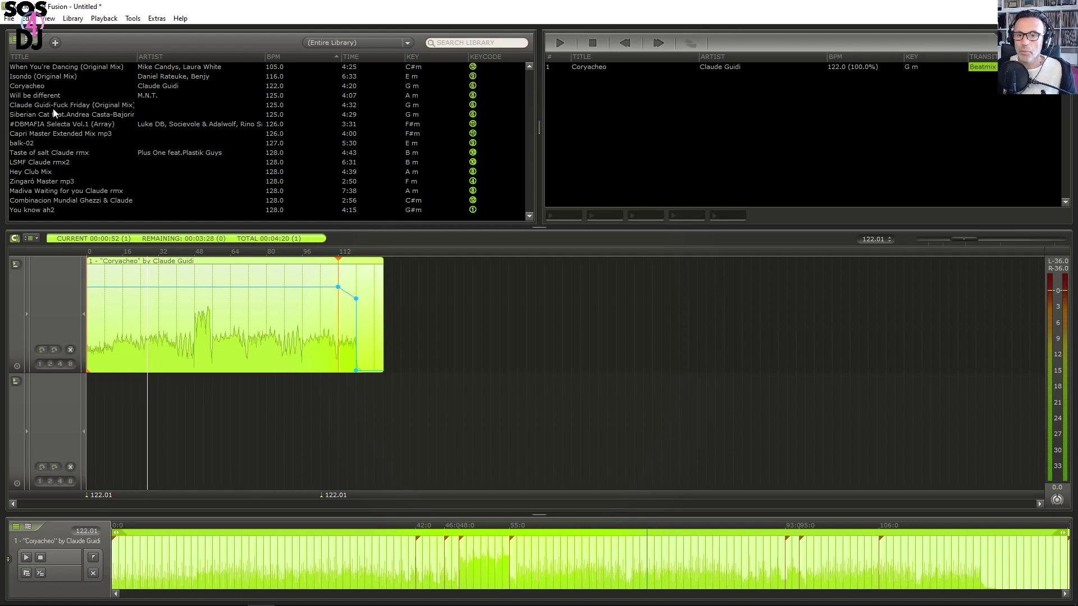
# - Add "Will be different" to the playlist after "Coryacheo" and check both clips in the timeline
pyautogui.moveTo(52, 97); pyautogui.dragTo(773, 108)
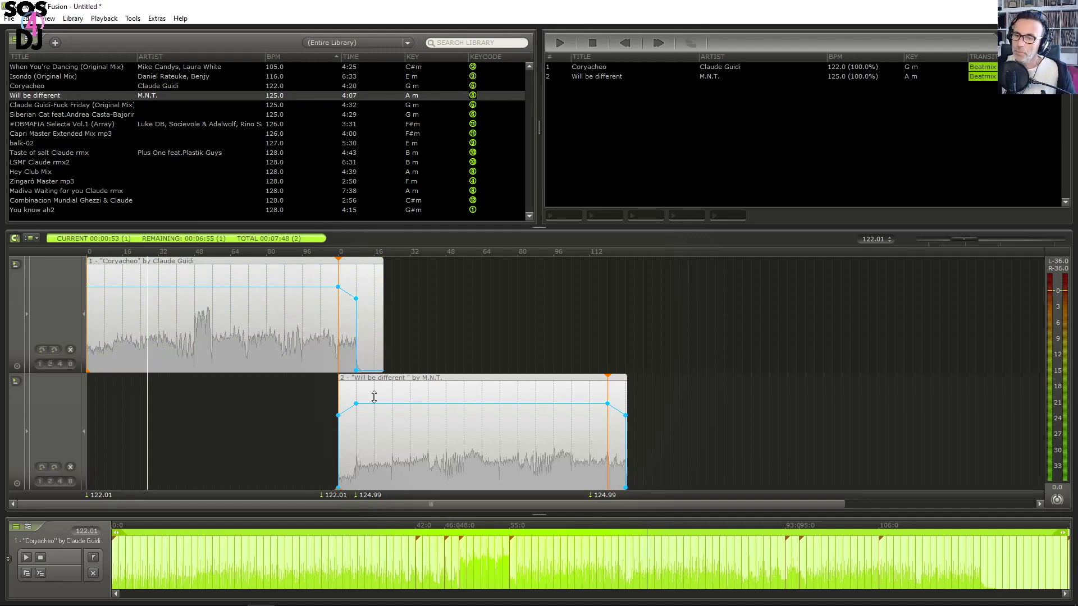
pyautogui.click(325, 313)
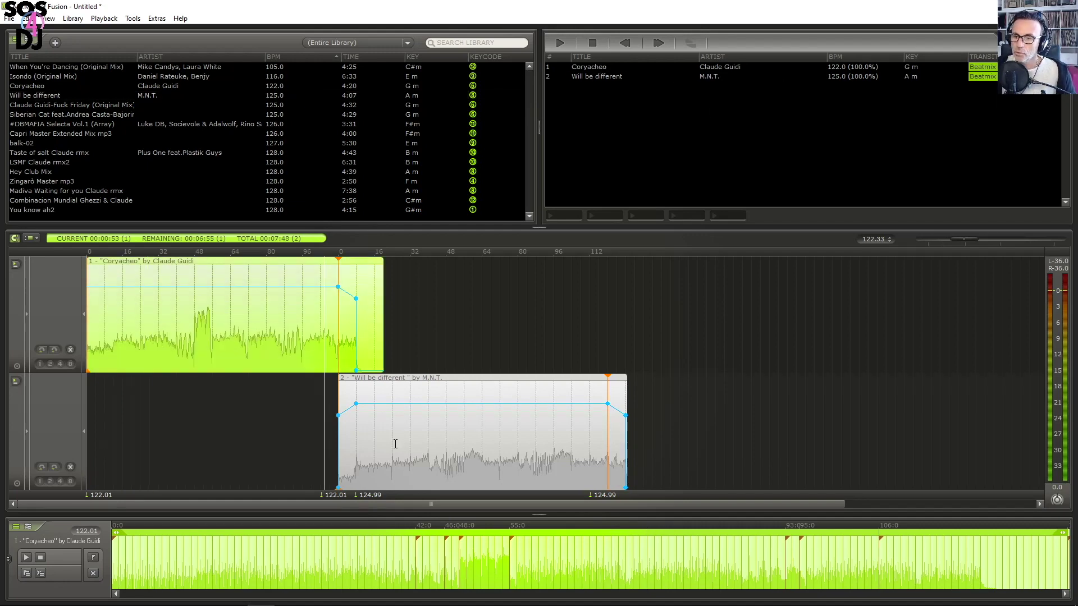
pyautogui.click(394, 426)
pyautogui.click(251, 432)
pyautogui.click(447, 480)
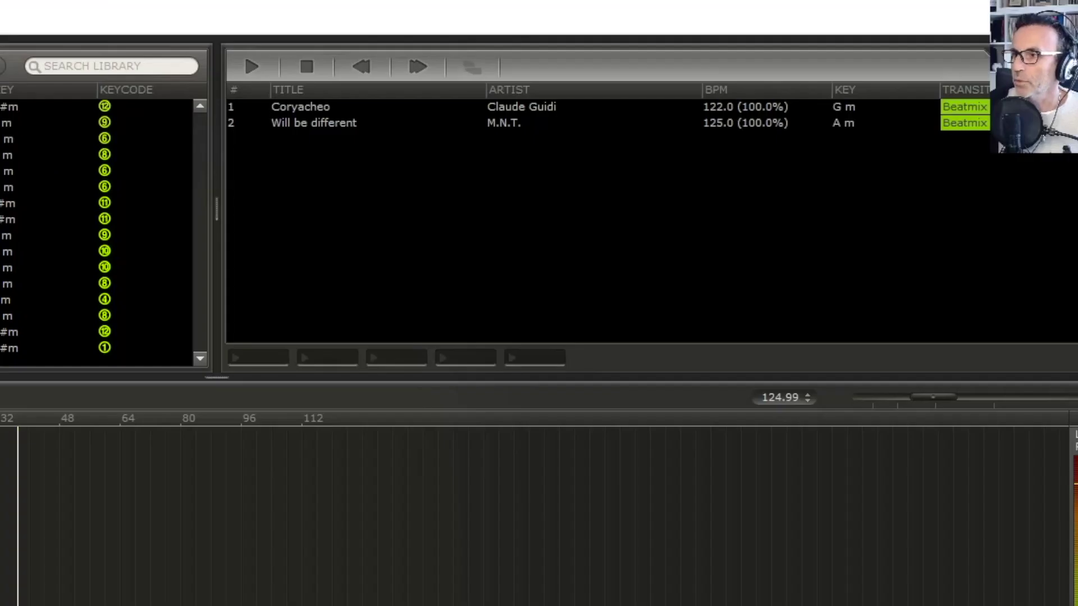
# - Compare the BPM of the two playlist tracks and examine the transition types available for "Coryacheo"
pyautogui.click(749, 105)
pyautogui.click(739, 121)
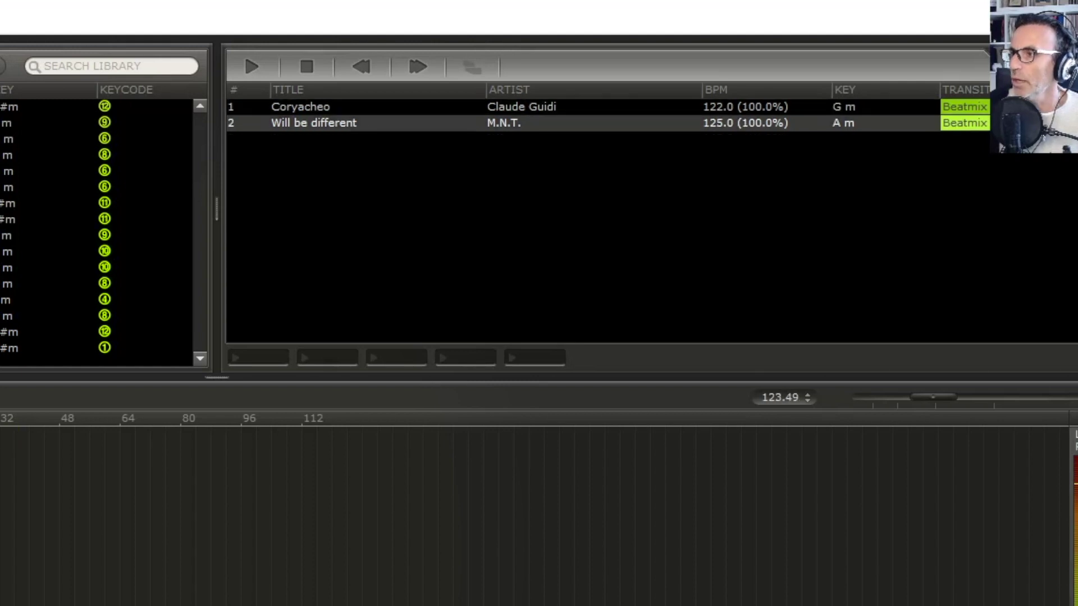
pyautogui.click(991, 131)
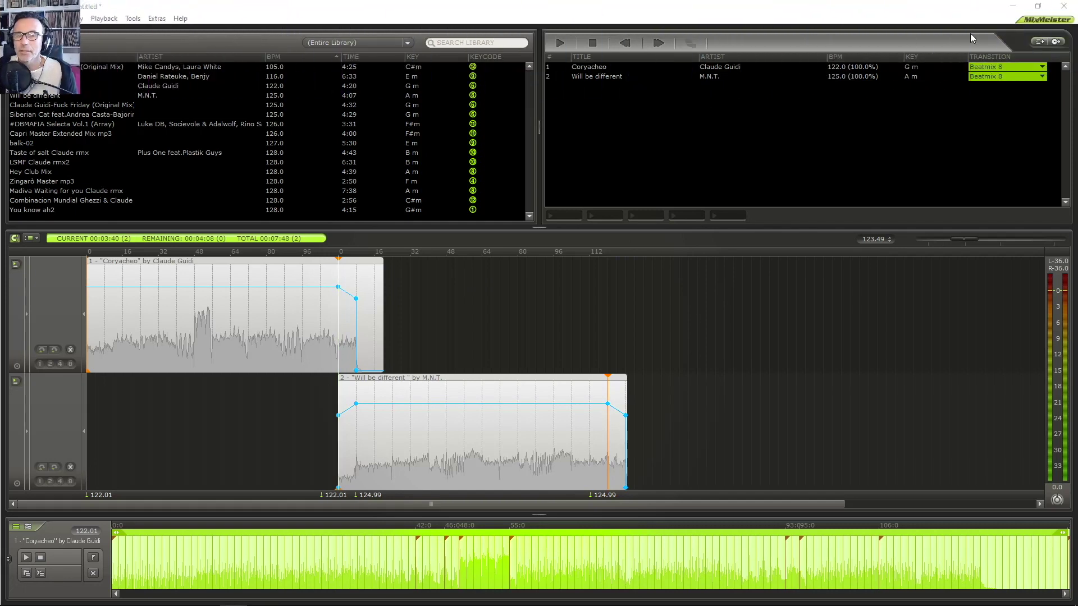
pyautogui.click(1041, 67)
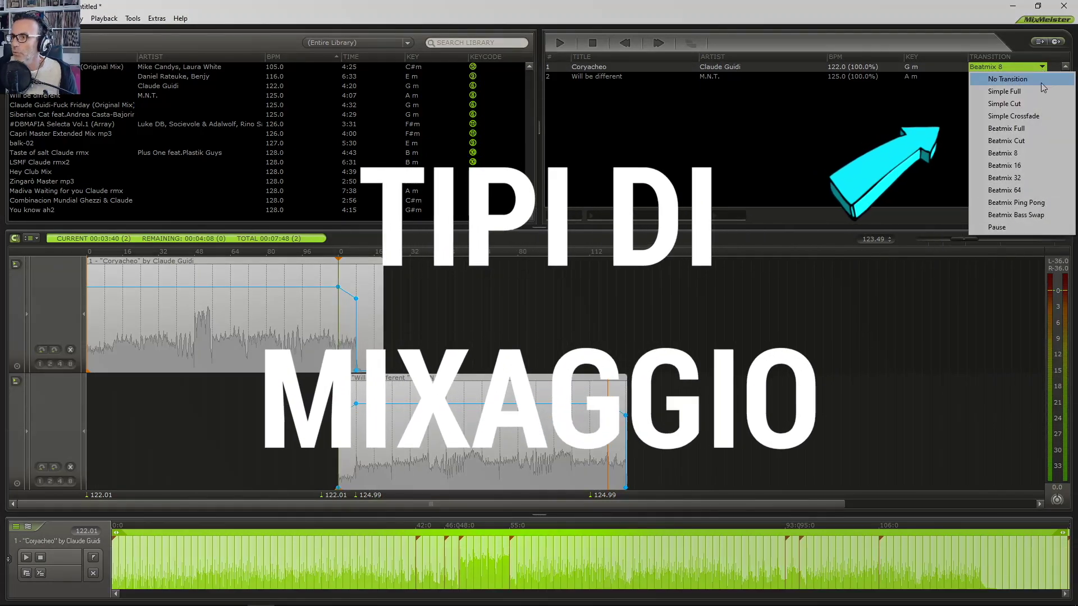
pyautogui.click(873, 116)
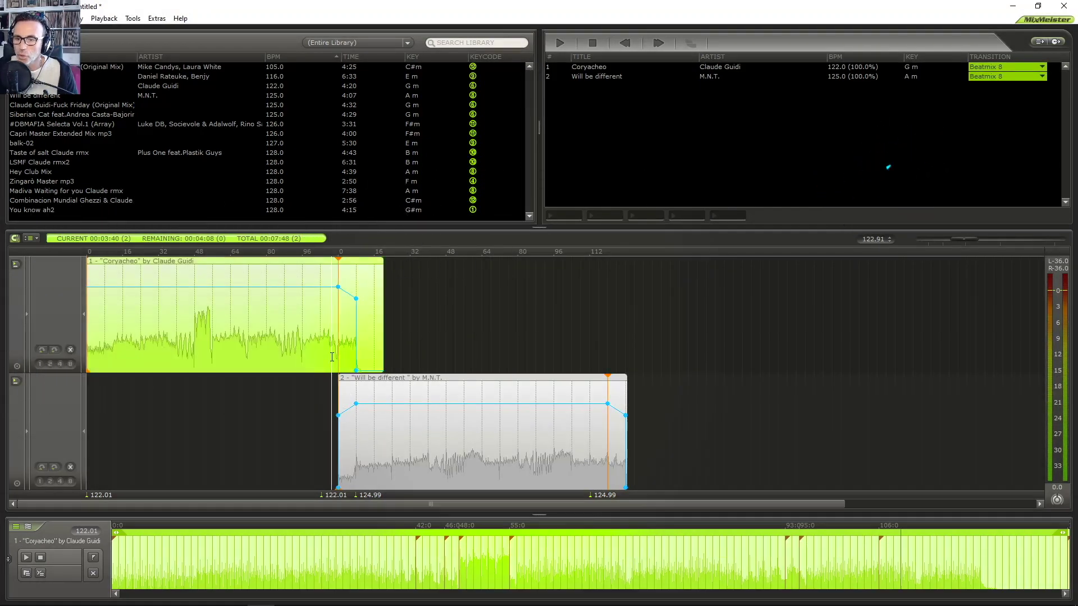
# - Play the overlap between "Coryacheo" and "Will be different" from its start, check the volume fades, and stop playback after the transition
pyautogui.scroll(5, 337, 337)
pyautogui.scroll(2, 539, 319)
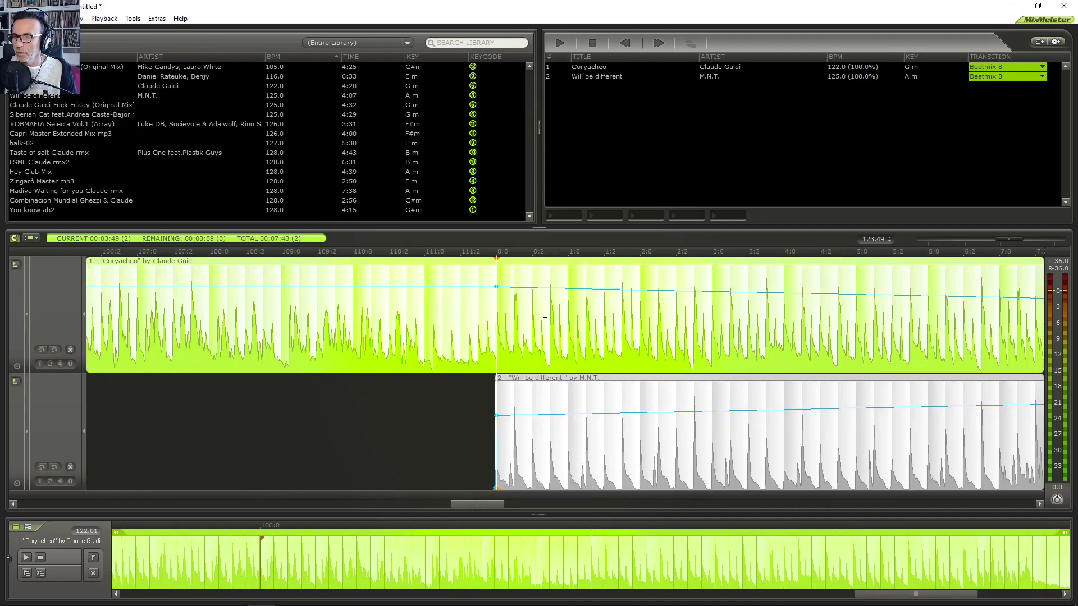
pyautogui.scroll(-3, 507, 313)
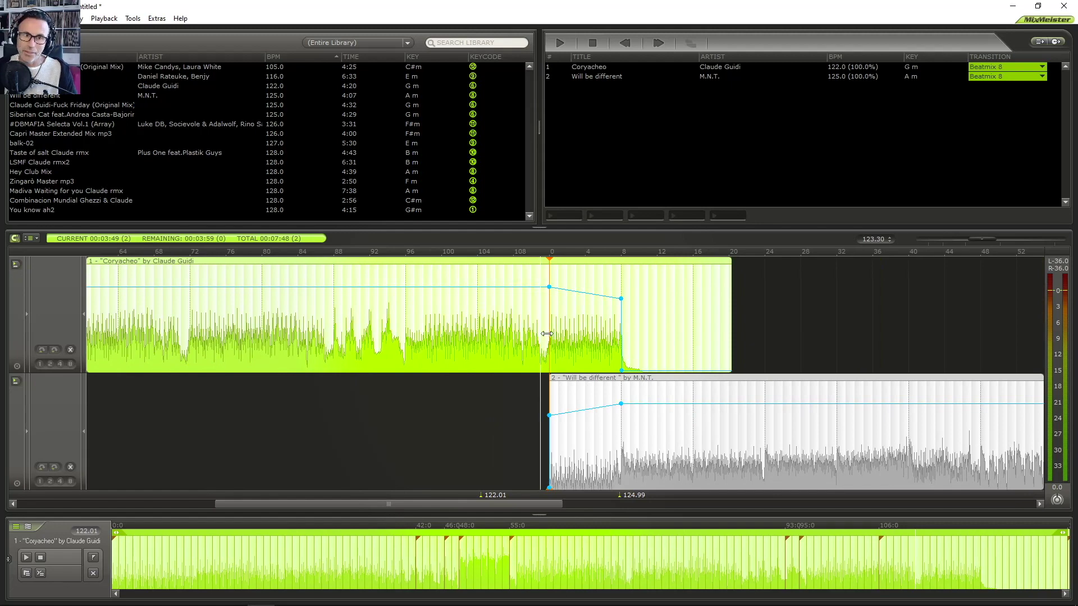
pyautogui.press('space')
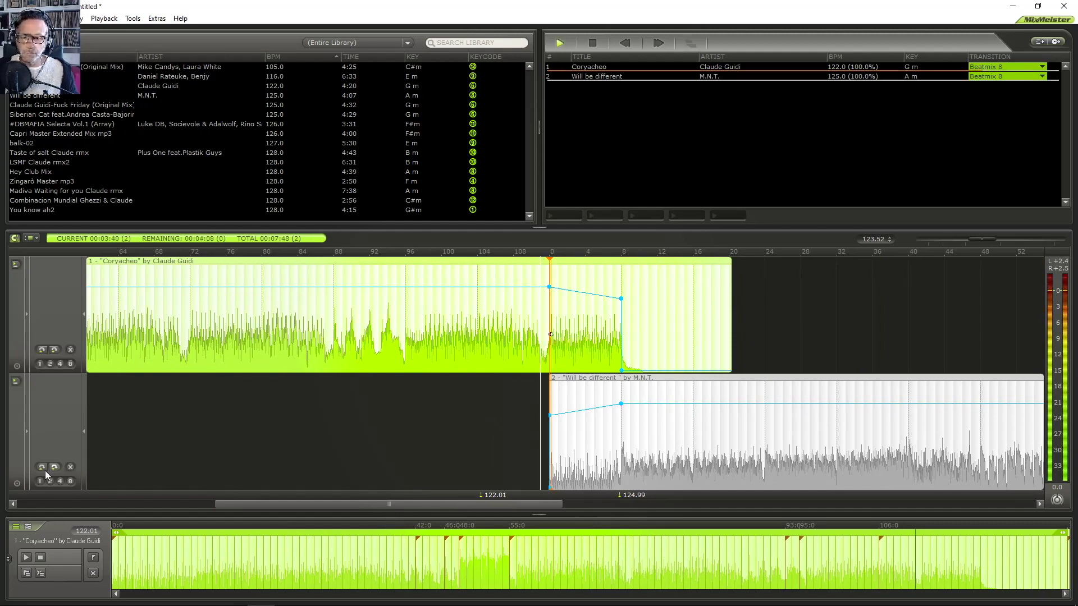
pyautogui.scroll(2, 560, 344)
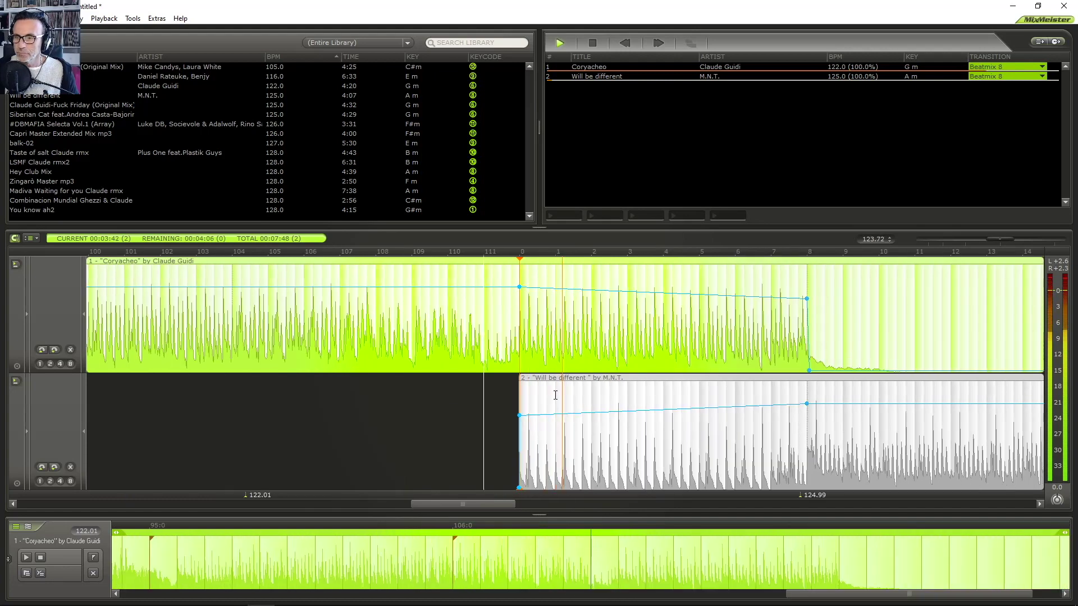
pyautogui.scroll(-2, 561, 344)
pyautogui.moveTo(676, 301)
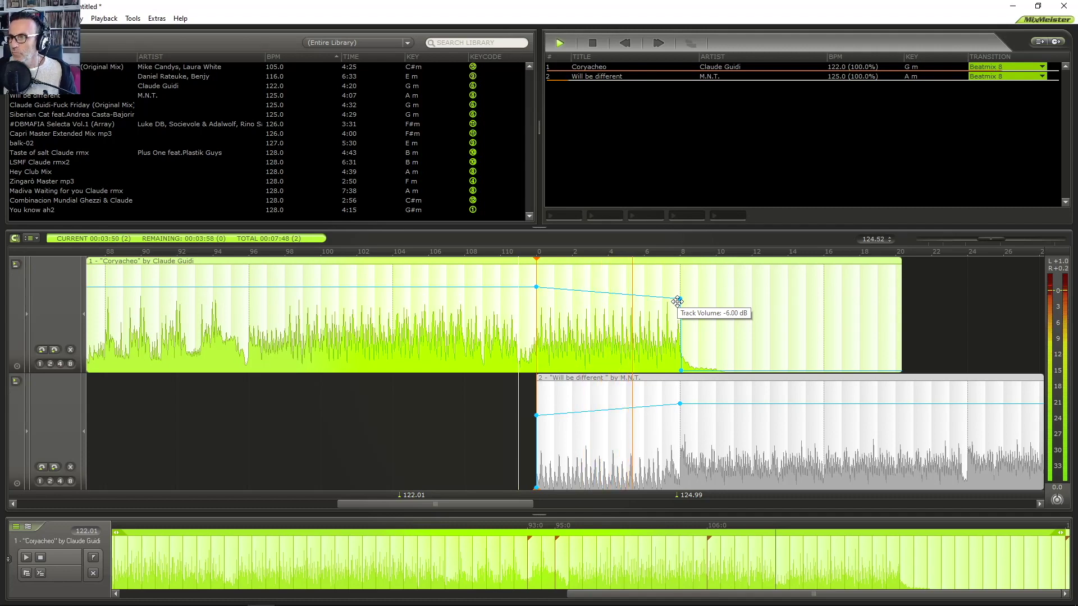
pyautogui.scroll(1, 679, 373)
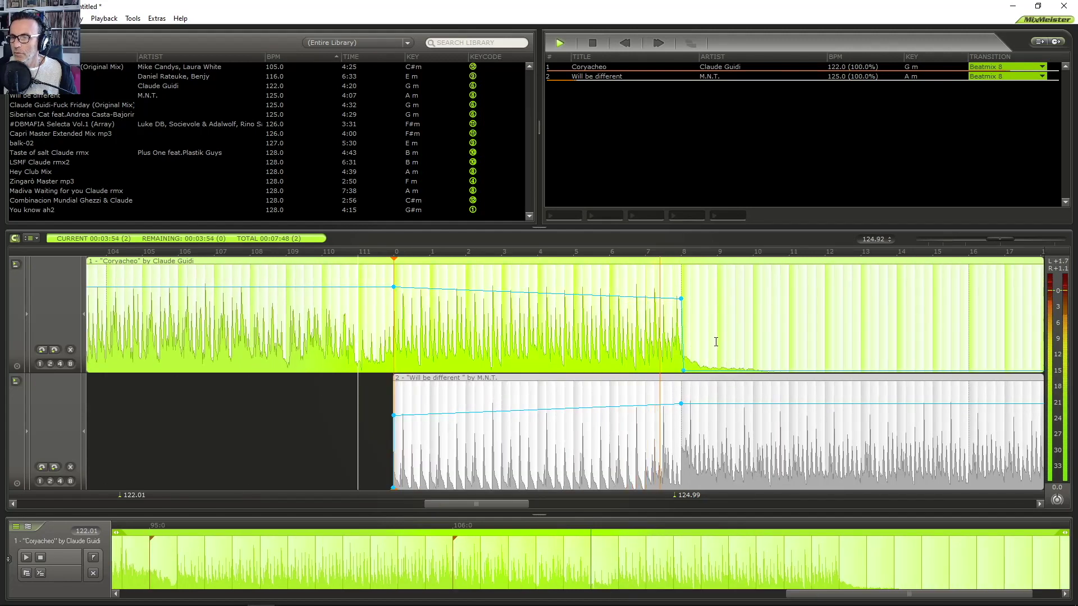
pyautogui.scroll(-2, 748, 333)
pyautogui.press('space')
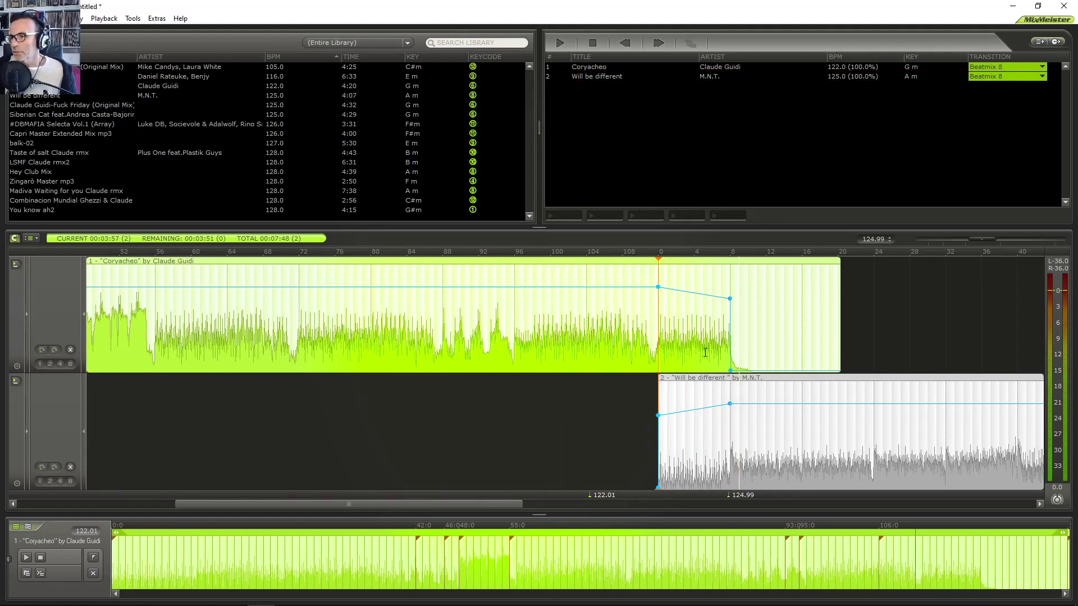
pyautogui.scroll(1, 700, 410)
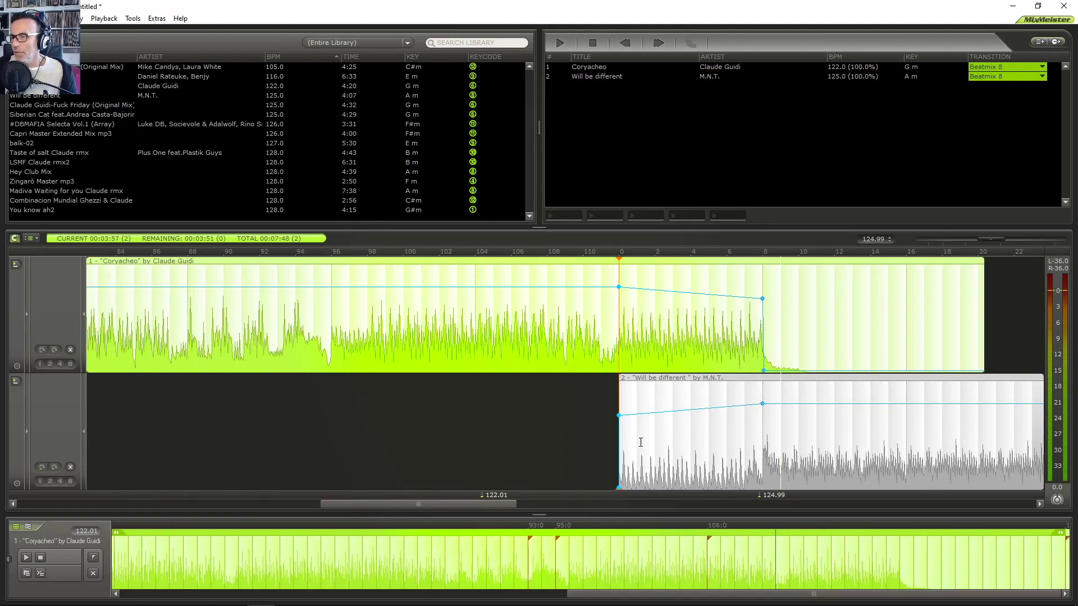
pyautogui.scroll(-3, 664, 425)
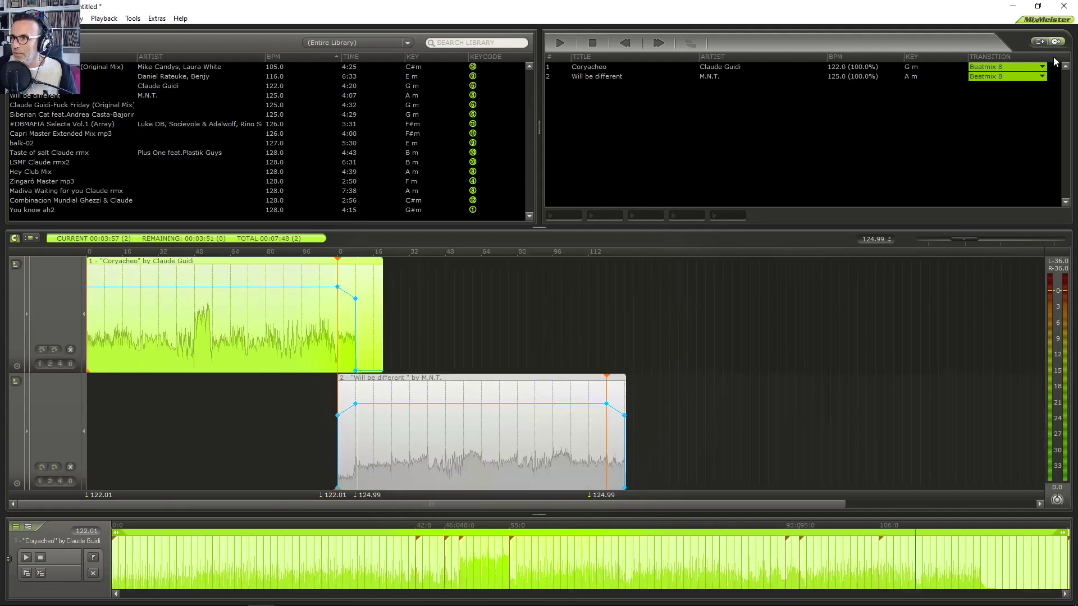
# - Change the transition of "Coryacheo" to Beatmix 64, and switch it to Beatmix 32
pyautogui.click(1042, 67)
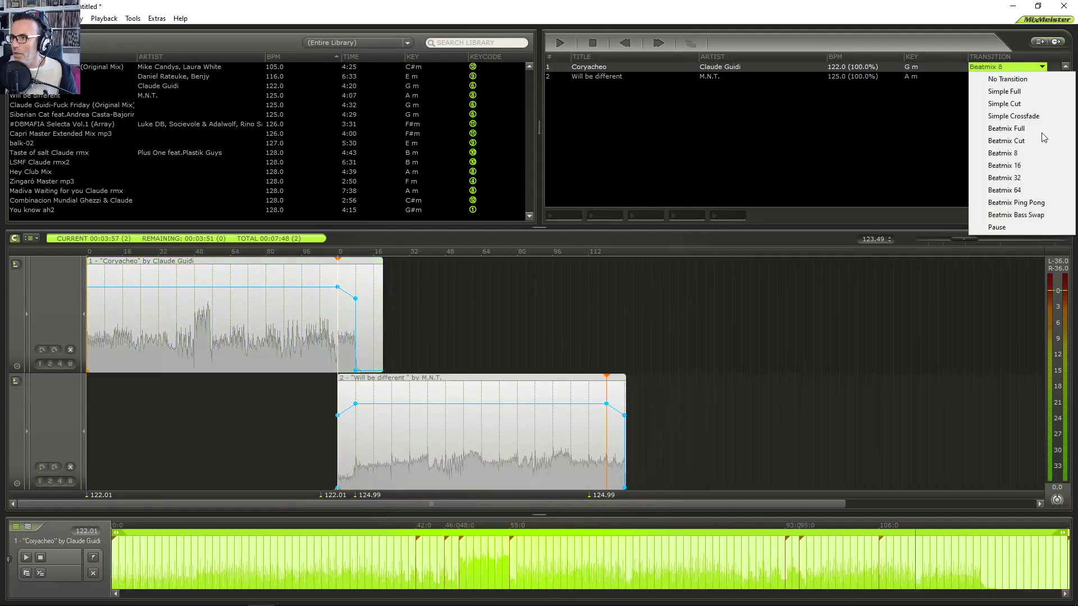
pyautogui.click(1018, 189)
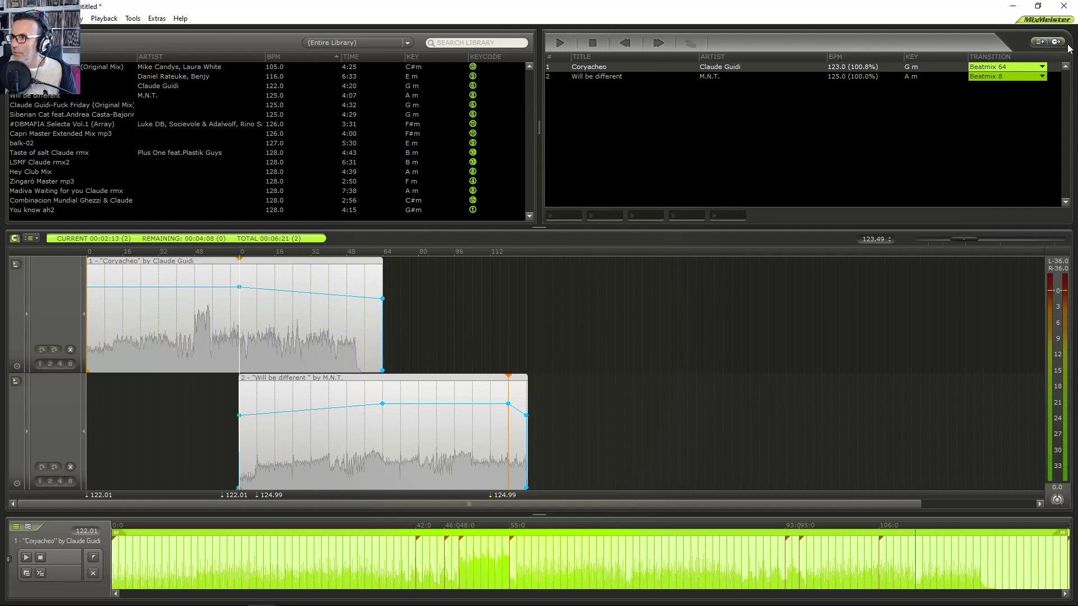
pyautogui.click(1043, 67)
pyautogui.click(1018, 180)
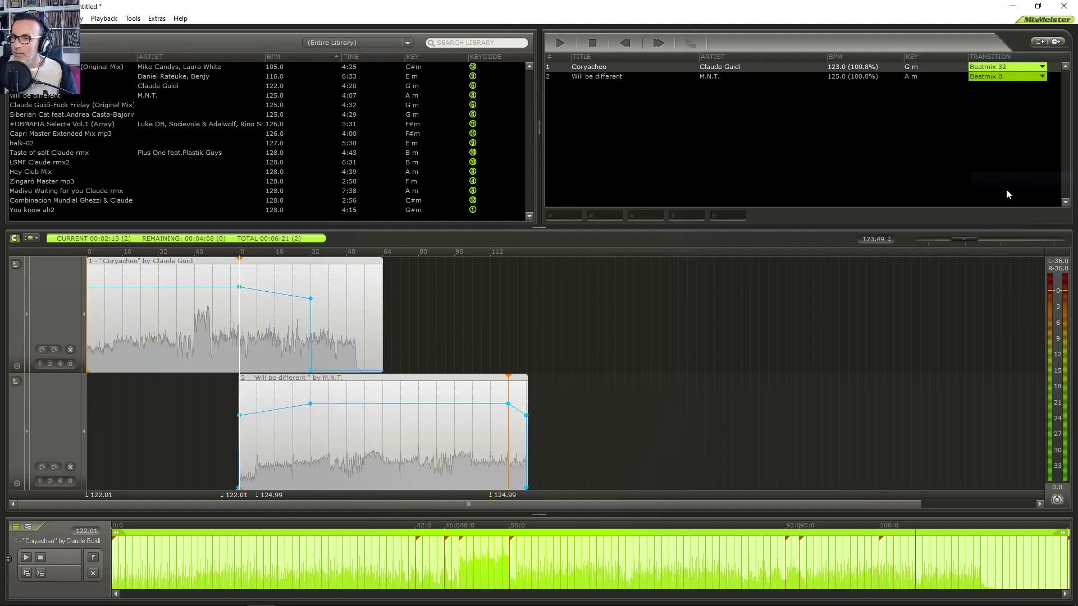
# - Try No Transition on "Coryacheo", and set its transition back to Beatmix 8
pyautogui.click(1040, 66)
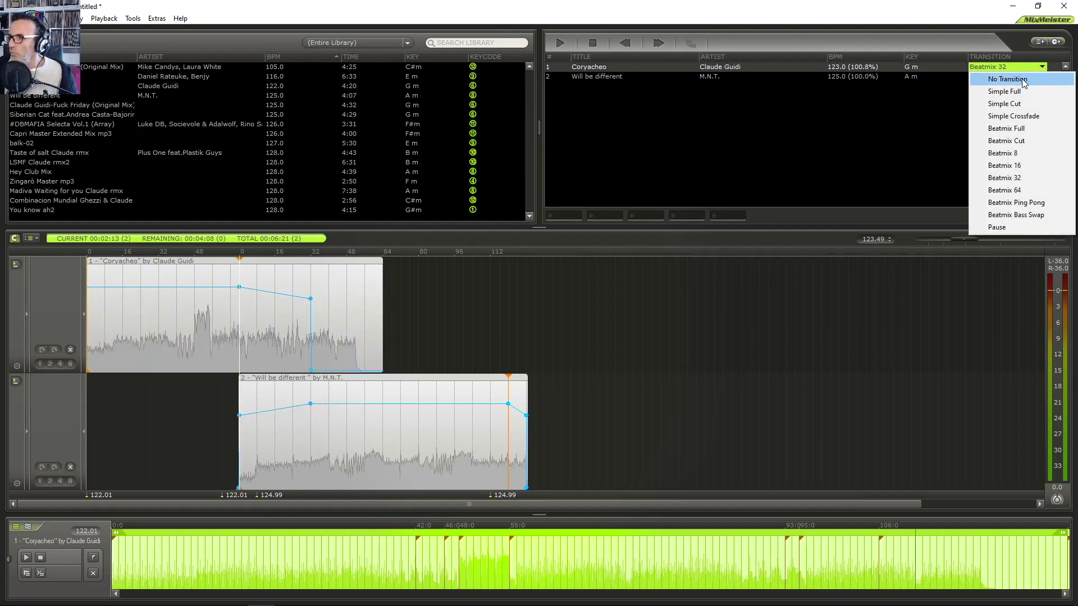
pyautogui.click(1022, 80)
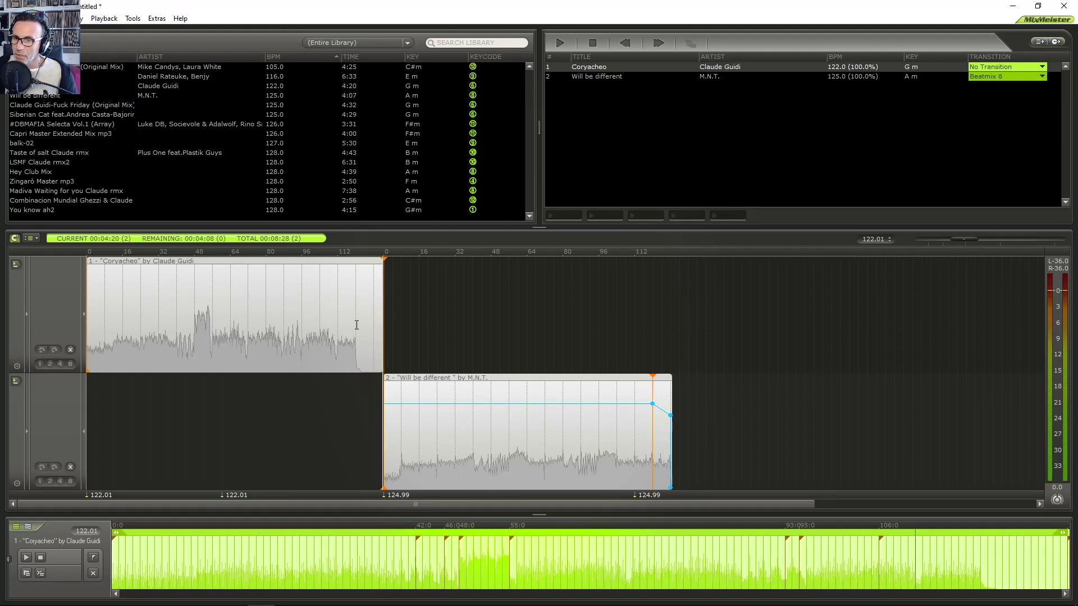
pyautogui.click(1038, 67)
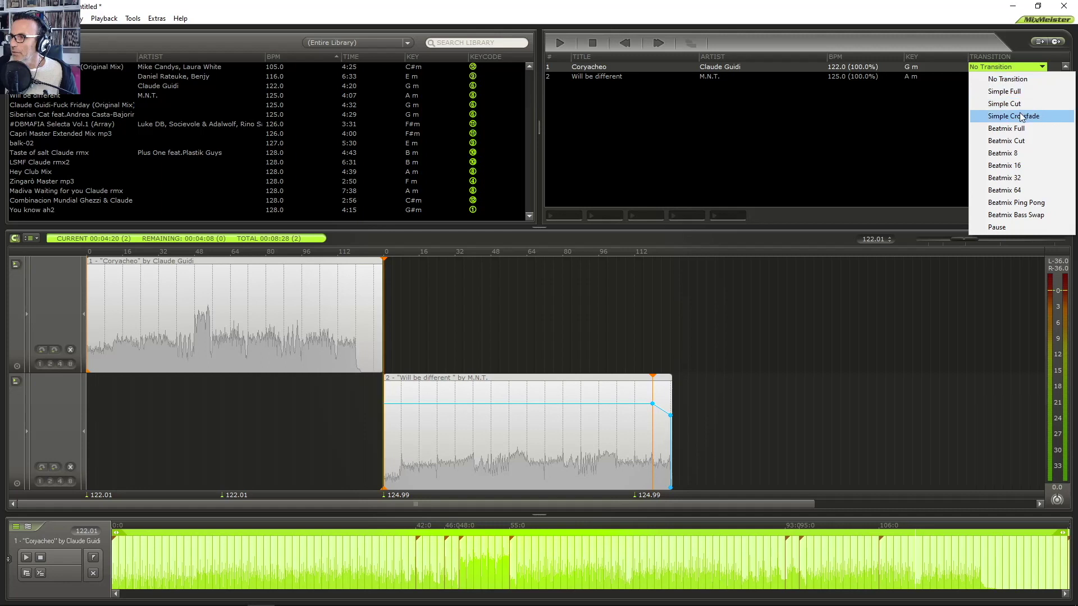
pyautogui.click(1003, 153)
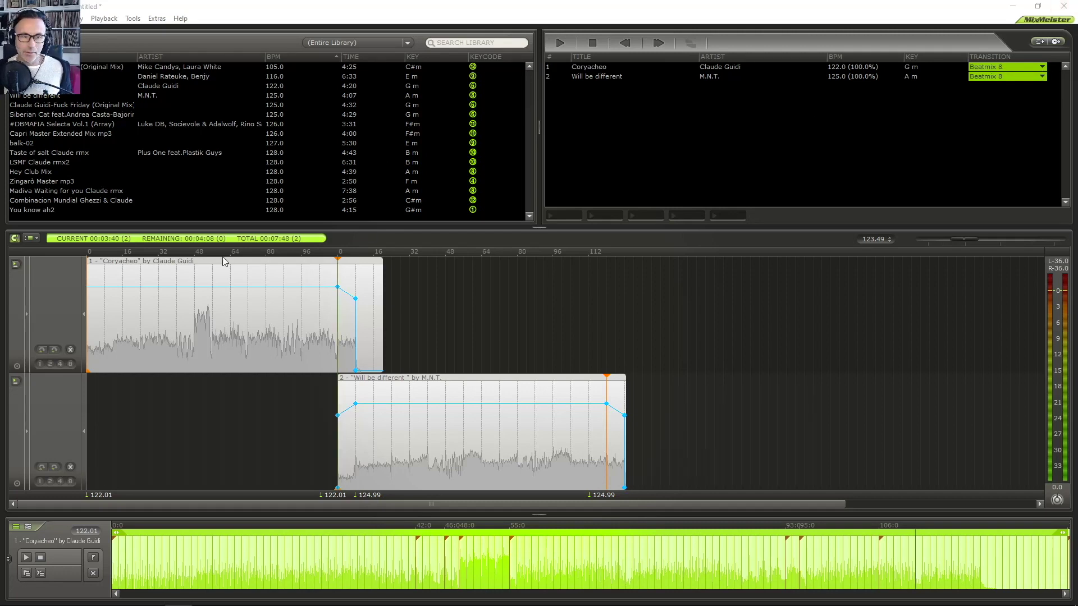
# - Select measures 96 to 104 of "Coryacheo" and move the start of its volume fade-out earlier, to about measure 109
pyautogui.click(191, 326)
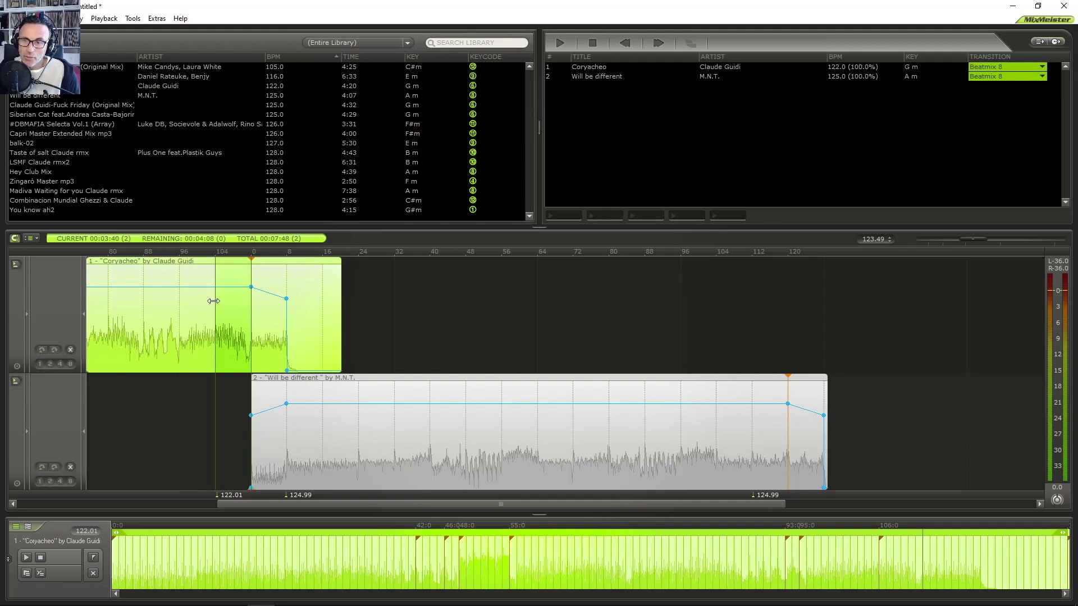
pyautogui.click(196, 309)
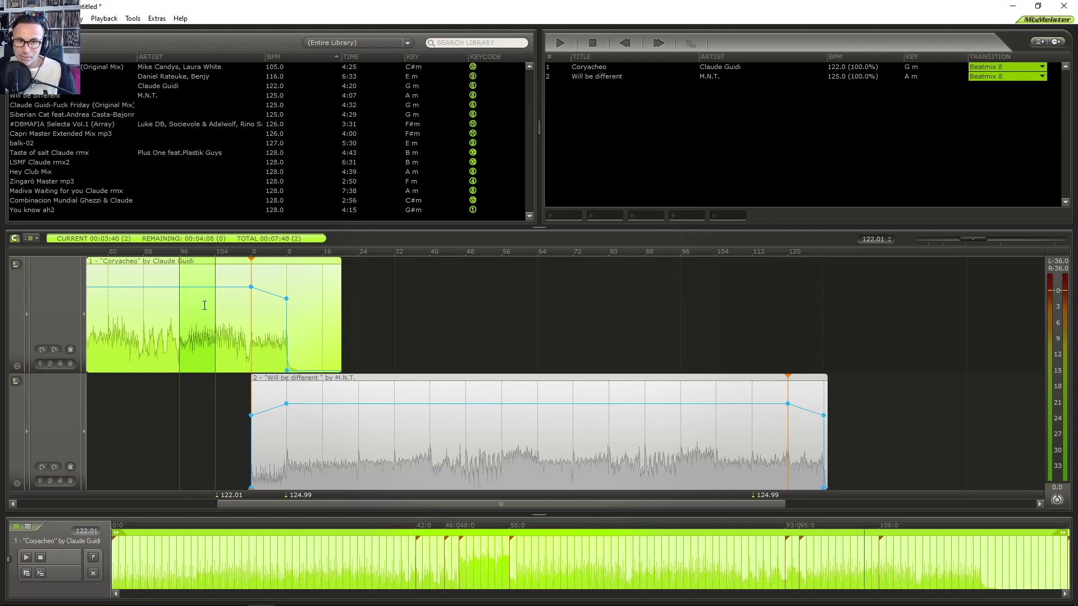
pyautogui.scroll(1, 191, 309)
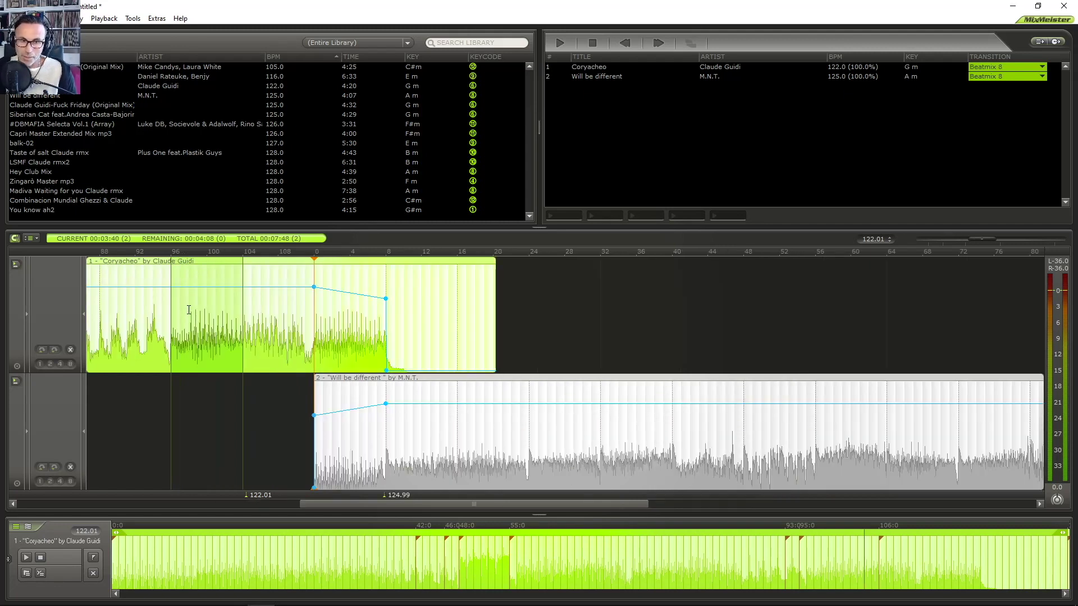
pyautogui.scroll(3, 189, 310)
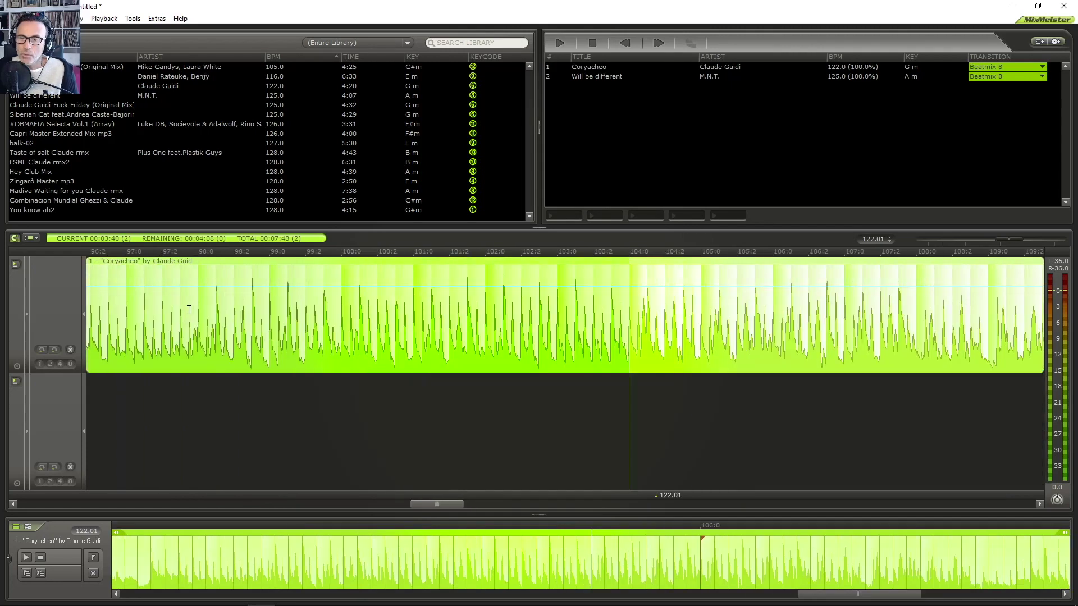
pyautogui.scroll(-1, 189, 309)
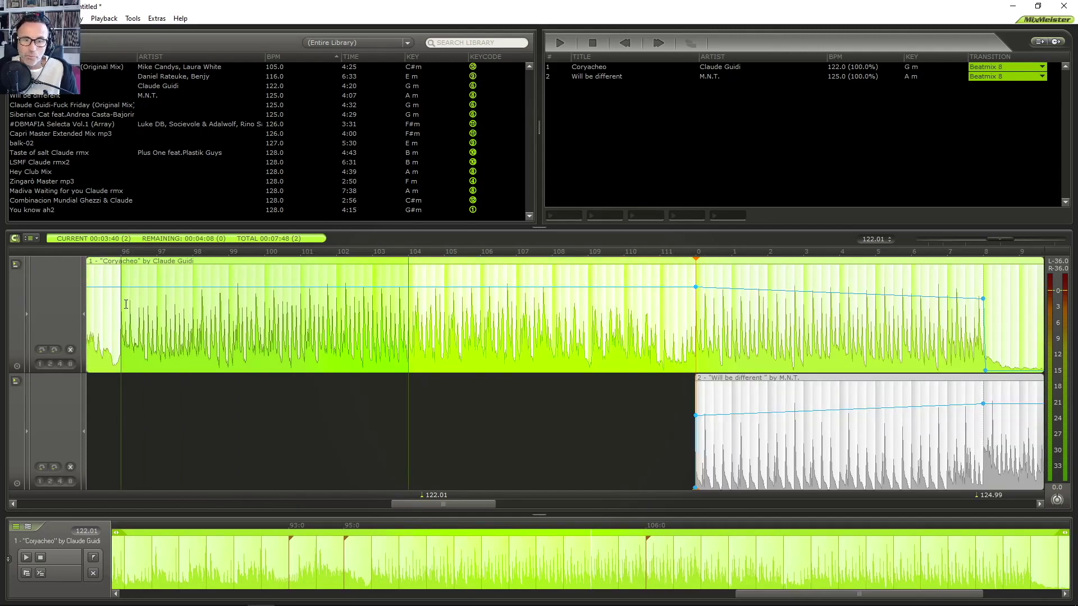
pyautogui.scroll(1, 126, 304)
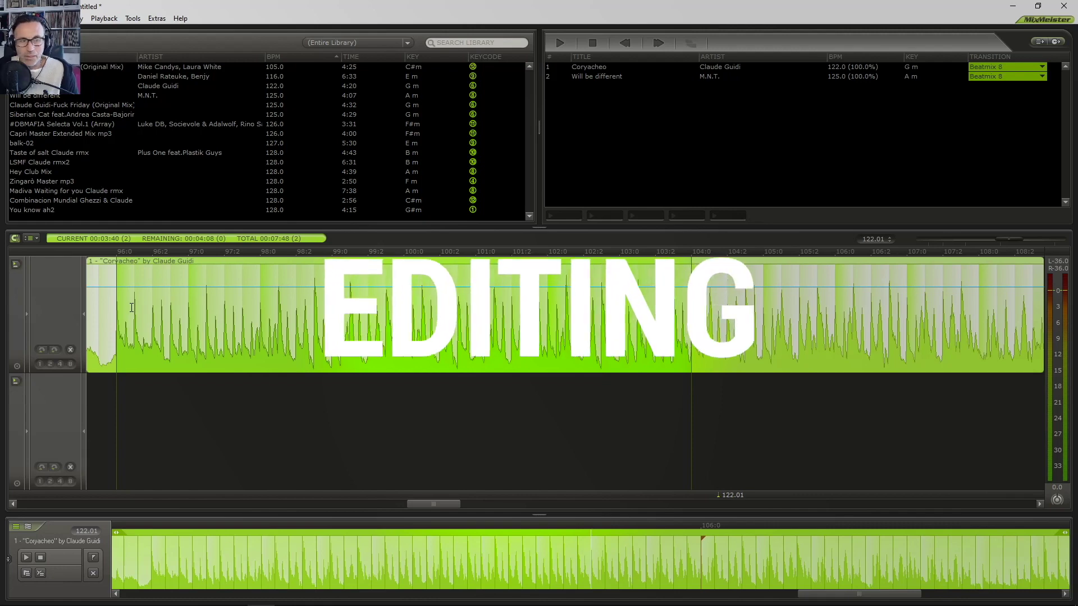
pyautogui.scroll(-1, 147, 315)
pyautogui.scroll(-1, 146, 315)
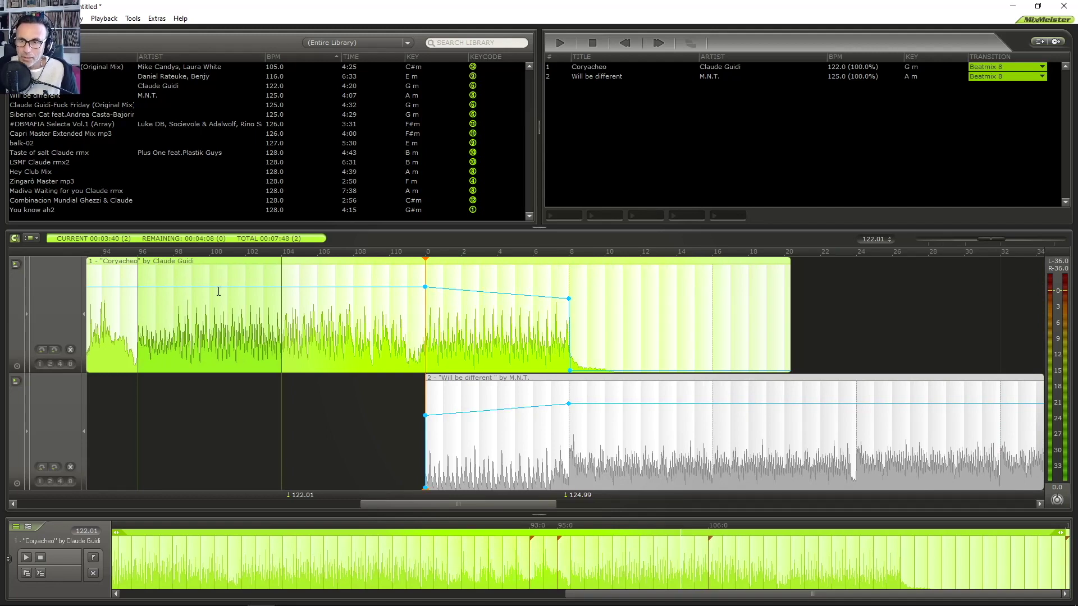
pyautogui.moveTo(217, 294); pyautogui.dragTo(170, 289)
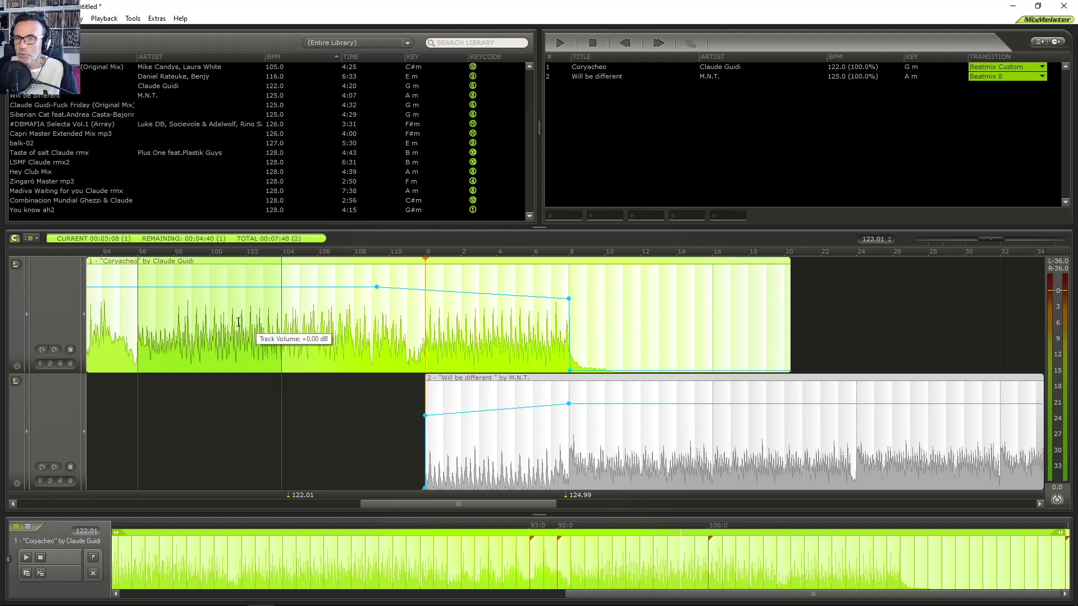
# - Examine the Snap To Beat setting and the available Snap To grid intervals, leaving them as they are
pyautogui.click(132, 18)
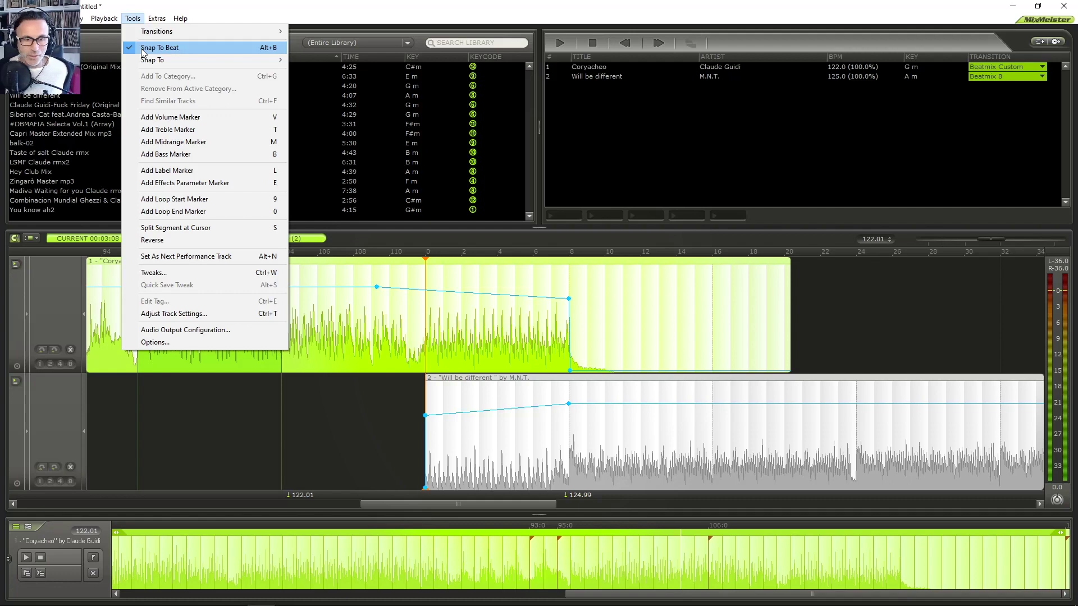
pyautogui.moveTo(144, 61)
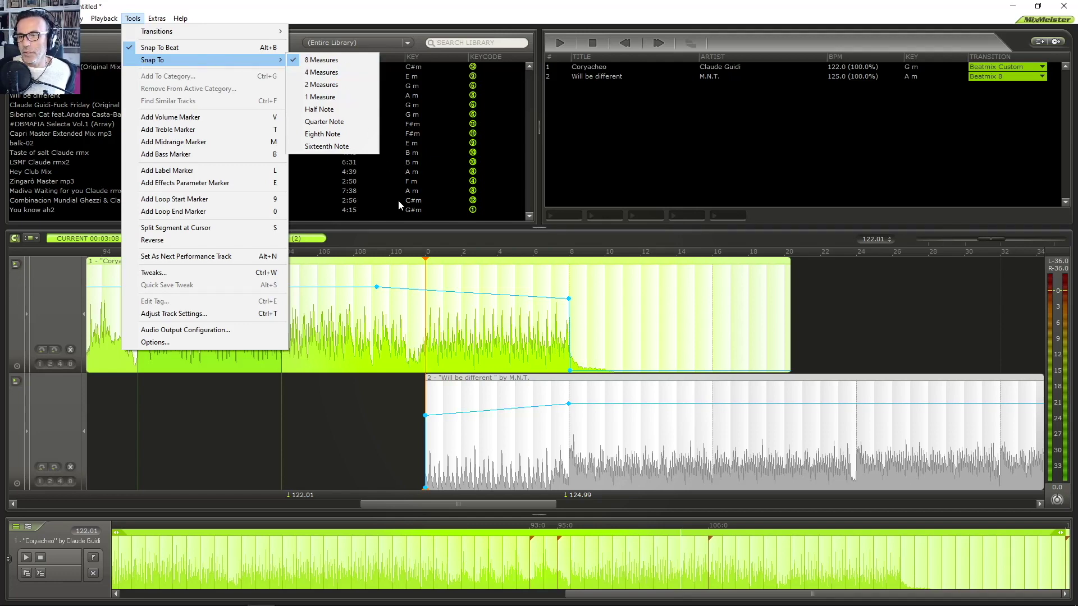
pyautogui.click(425, 295)
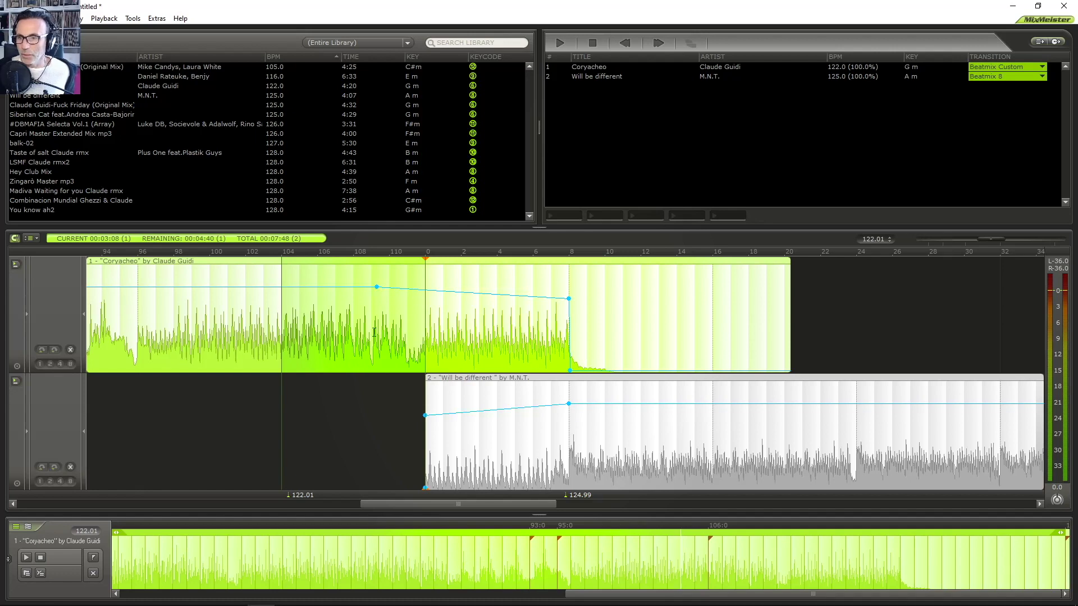
# - Play the mix from the point where "Will be different" starts, and stop playback once the eight-measure overlap has passed
pyautogui.click(423, 349)
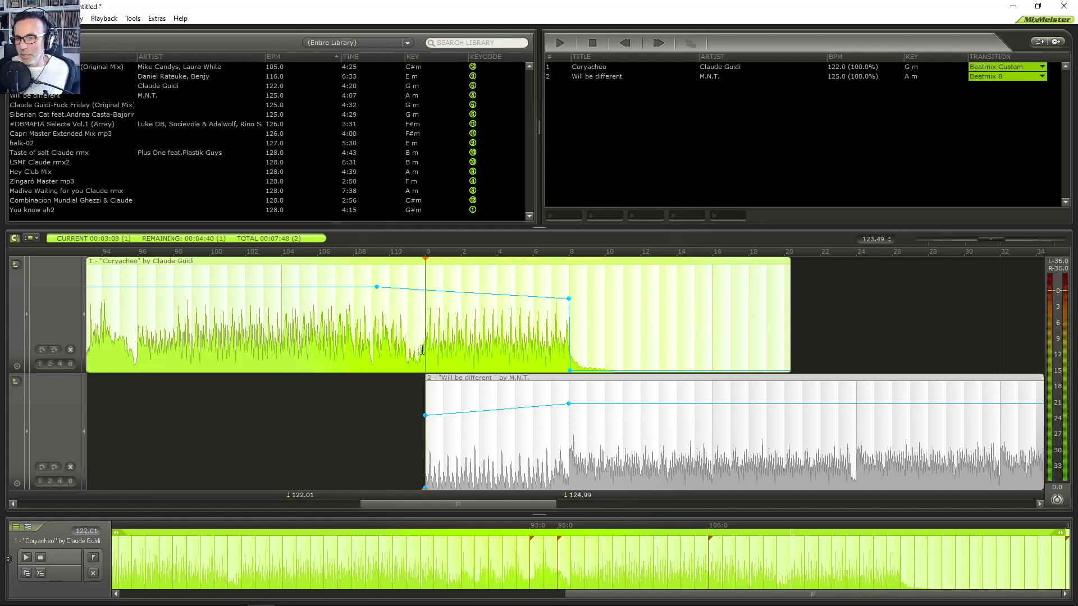
pyautogui.press('space')
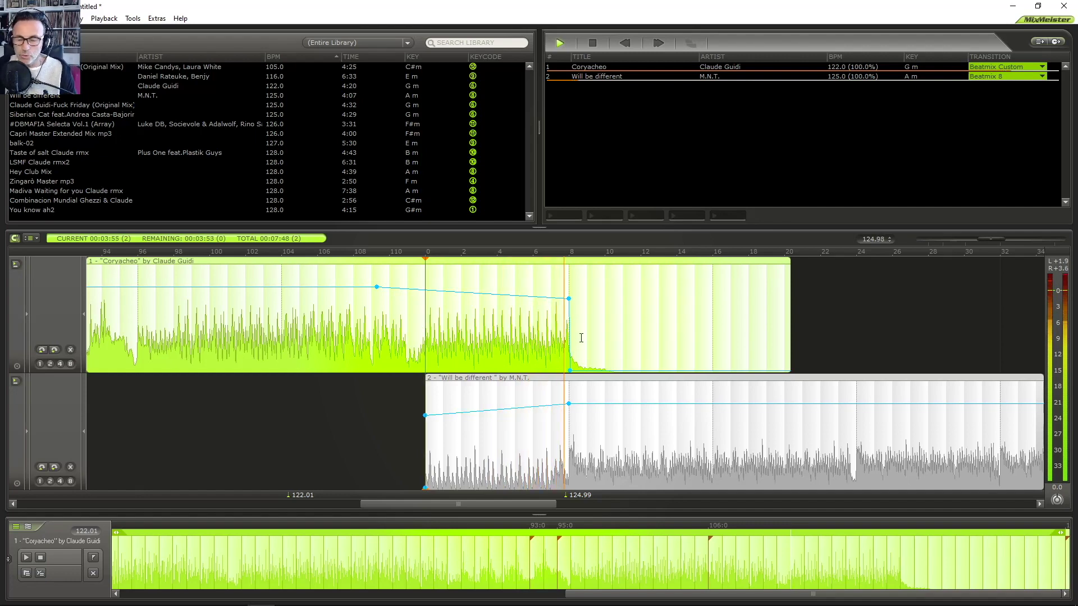
pyautogui.press('space')
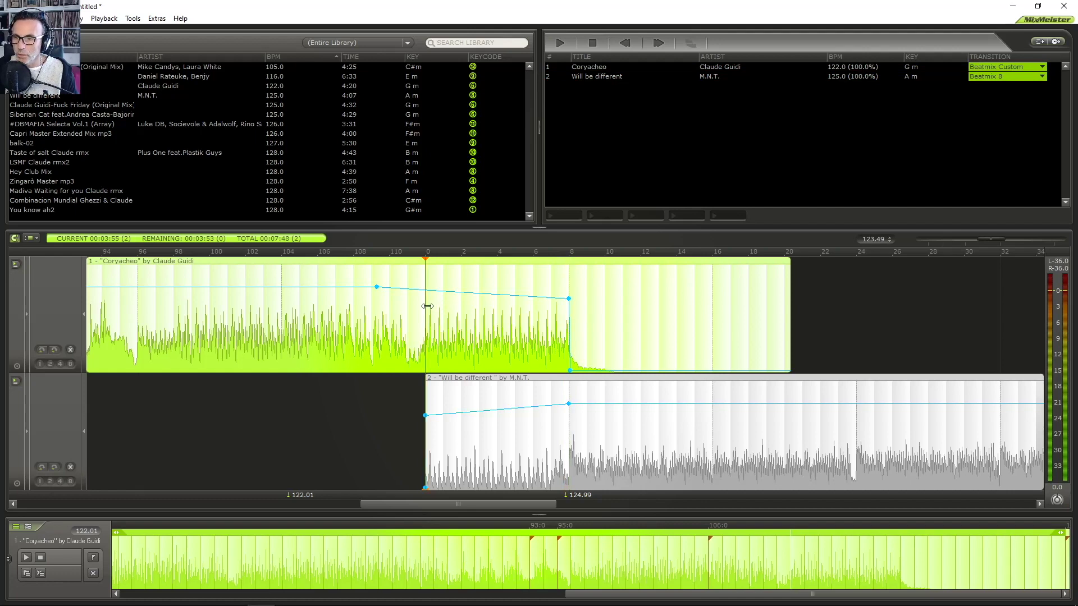
# - Set the snap interval to 1 Measure and select the first seven measures of the overlap in "Coryacheo"
pyautogui.click(427, 306)
pyautogui.click(133, 18)
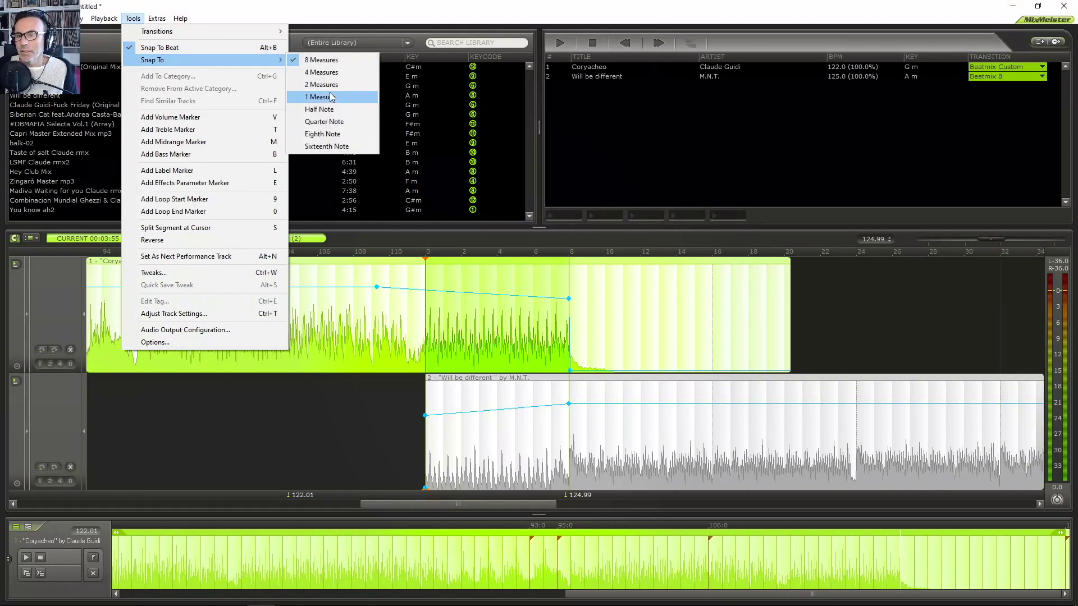
pyautogui.click(331, 96)
pyautogui.moveTo(376, 320); pyautogui.dragTo(550, 317)
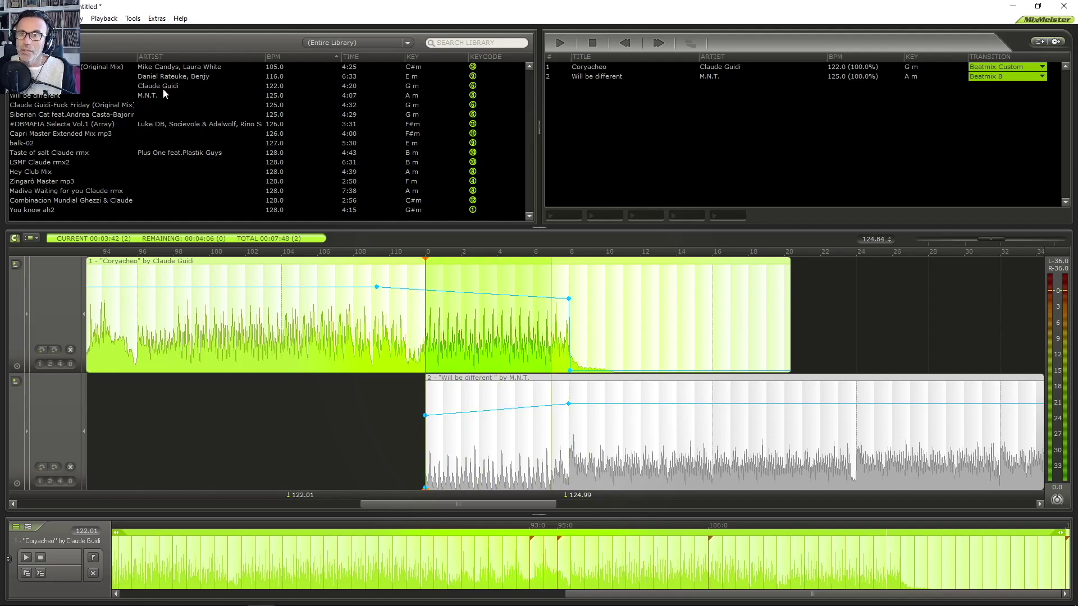
# - Set the snap interval to Quarter Note and select single beats of "Coryacheo" around the transition point, ending with the overlap's first beat
pyautogui.click(135, 19)
pyautogui.moveTo(181, 62)
pyautogui.click(341, 122)
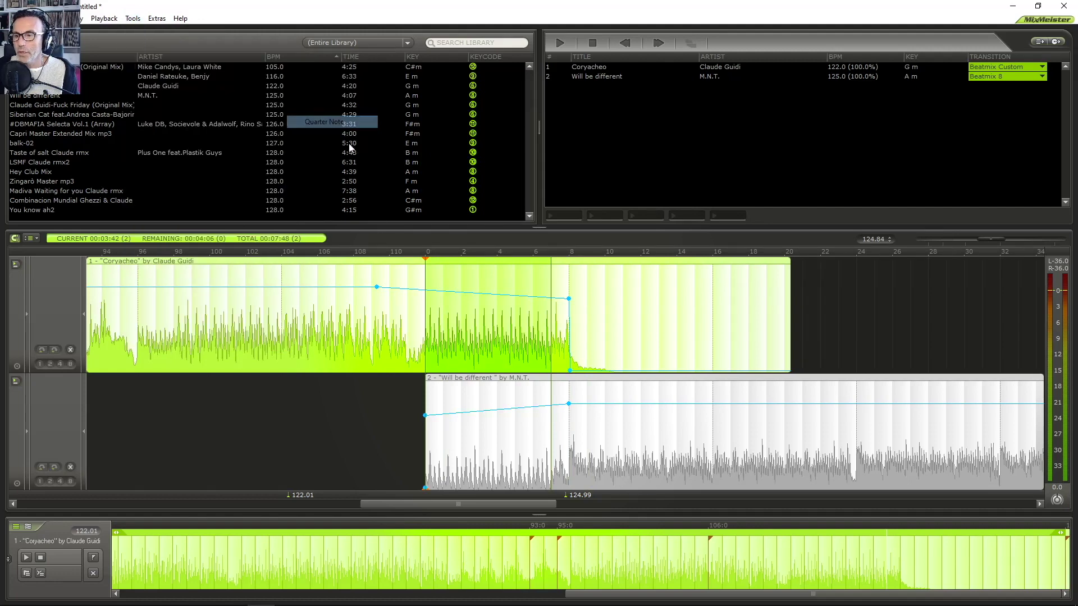
pyautogui.moveTo(410, 306); pyautogui.dragTo(436, 308)
pyautogui.scroll(3, 422, 309)
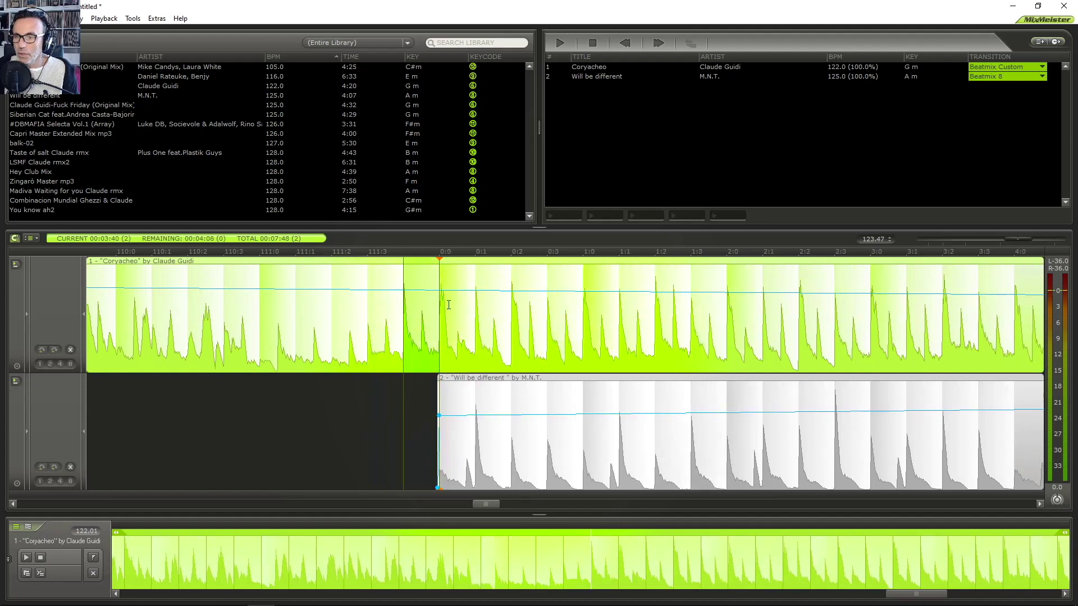
pyautogui.click(402, 310)
pyautogui.moveTo(469, 307); pyautogui.dragTo(446, 308)
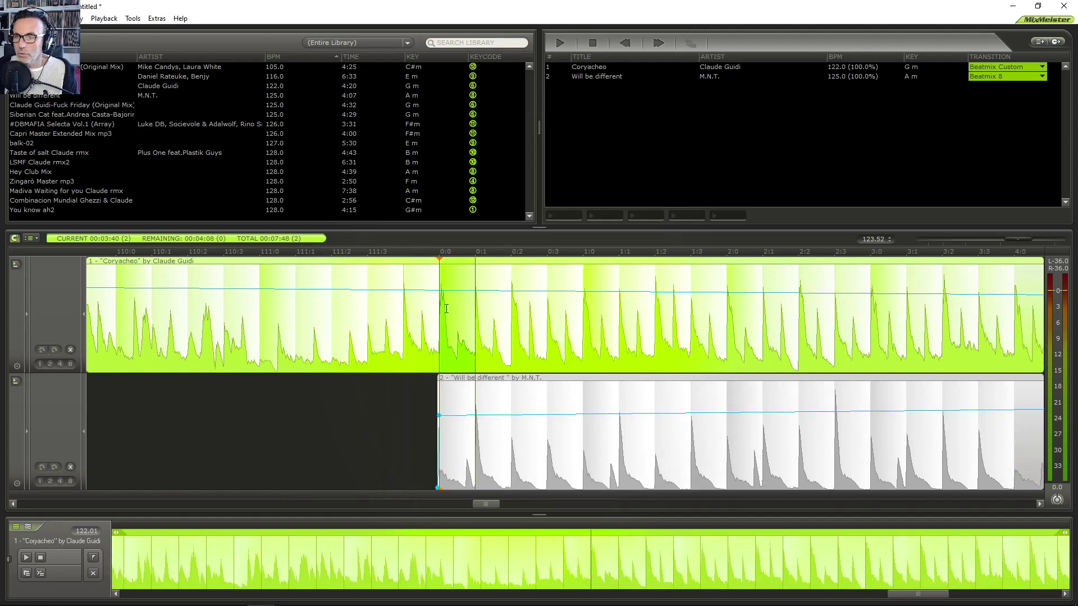
# - Select the second beat of the overlap in "Coryacheo", try shifting the transition one beat later, and undo the shift
pyautogui.click(494, 306)
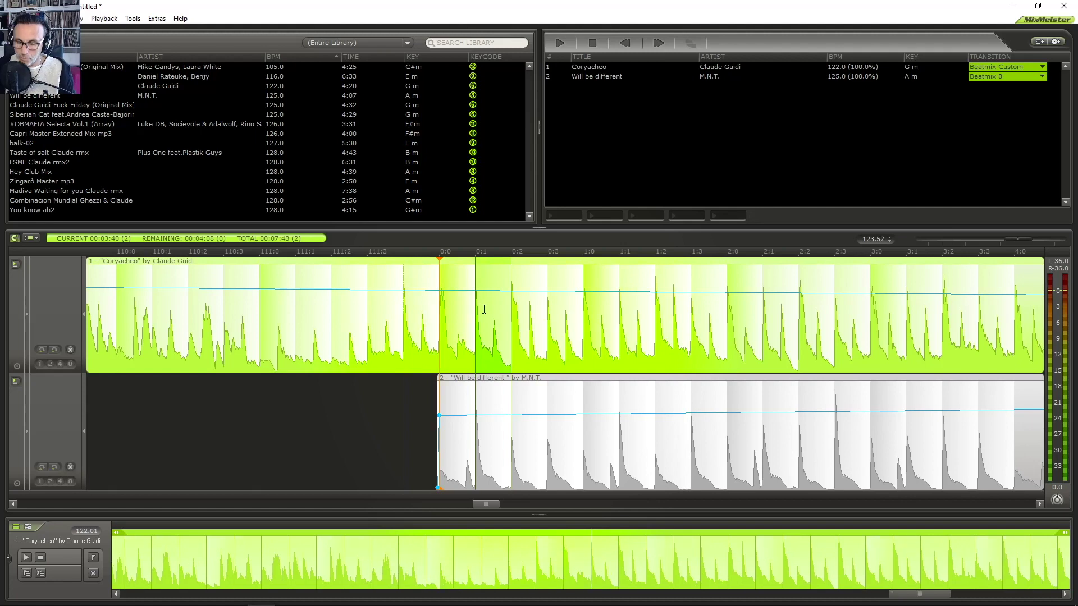
pyautogui.click(479, 305)
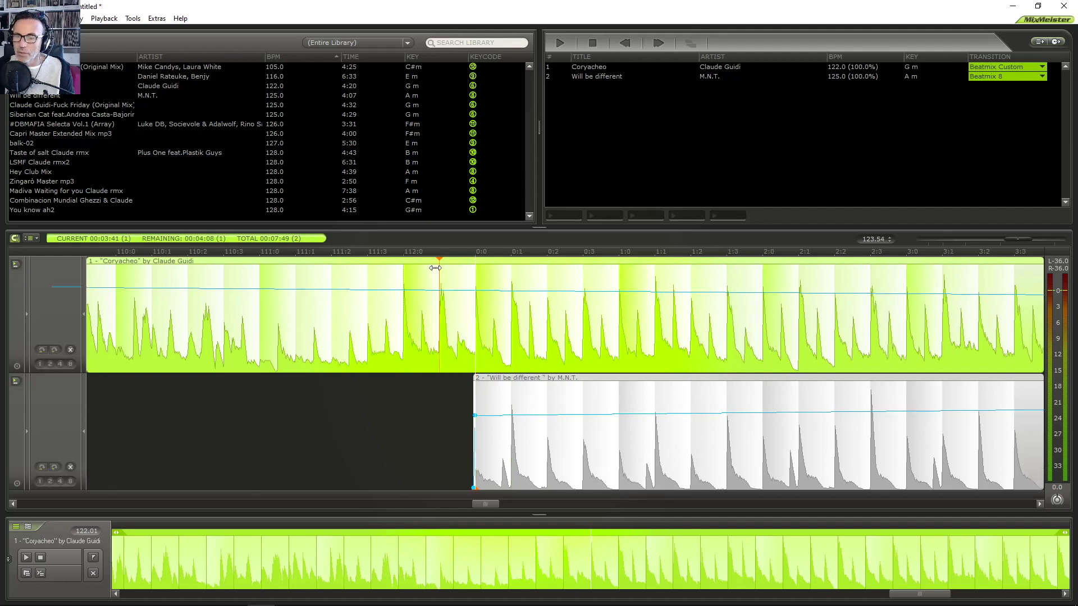
pyautogui.hotkey('ctrl', 'z')
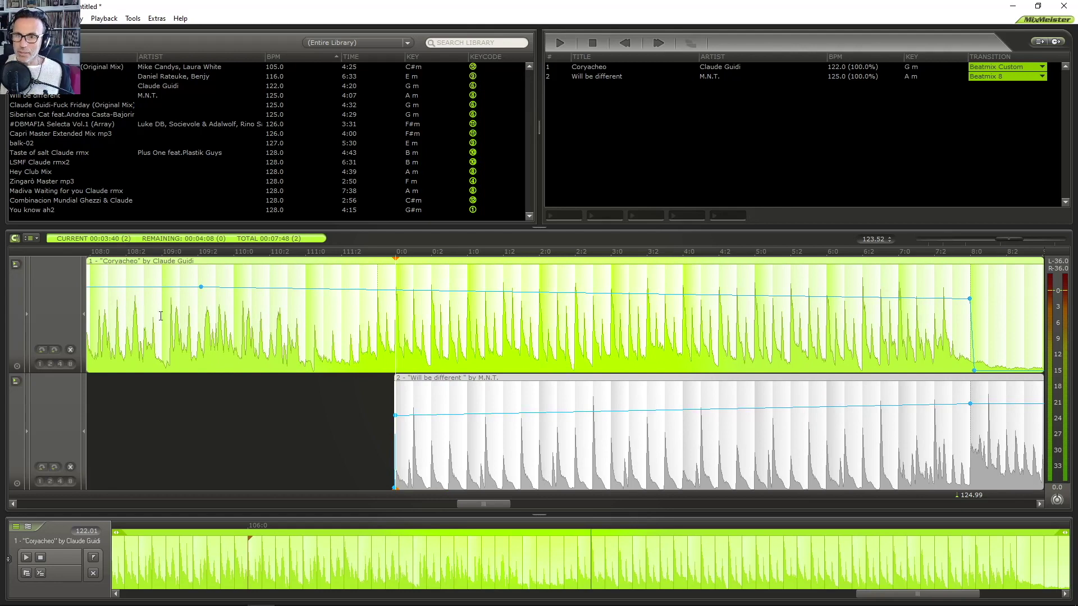
# - Select the second beat of measure 111 in "Coryacheo" using the Quarter Note snap
pyautogui.scroll(3, 332, 316)
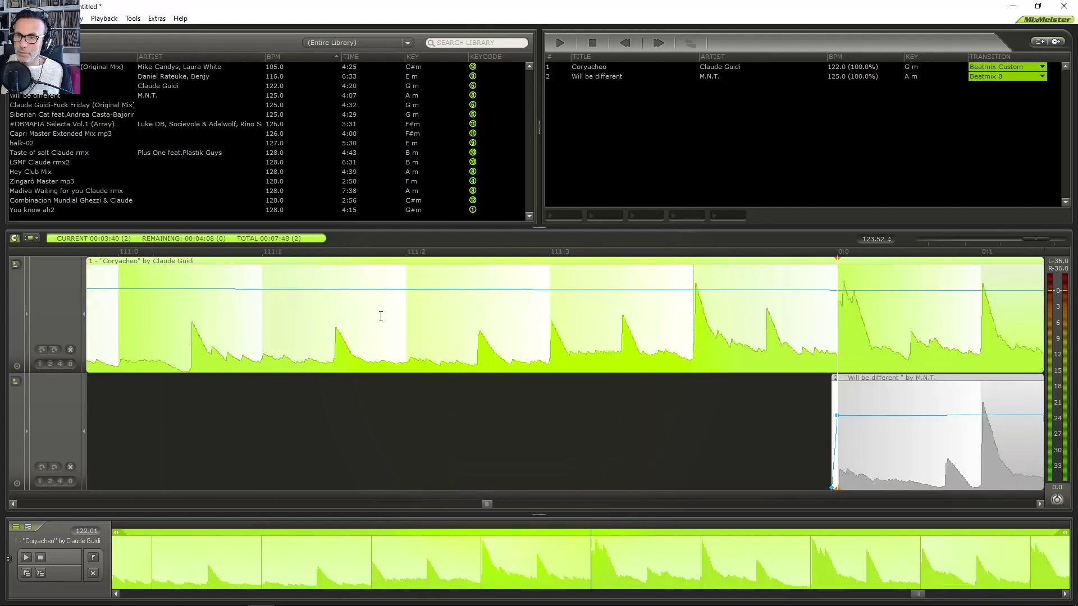
pyautogui.click(333, 313)
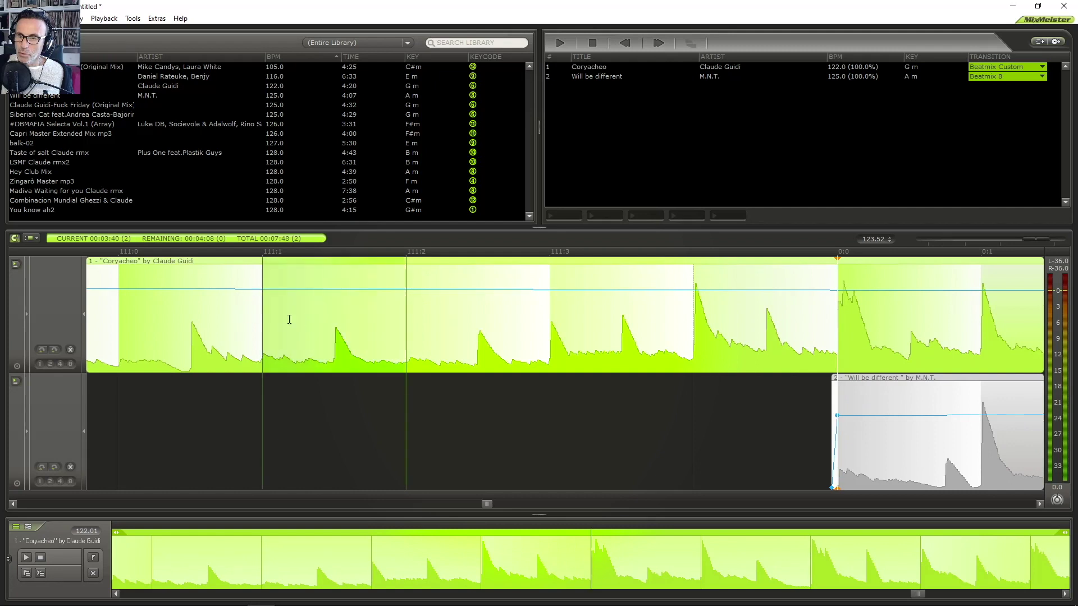
pyautogui.scroll(-1, 302, 323)
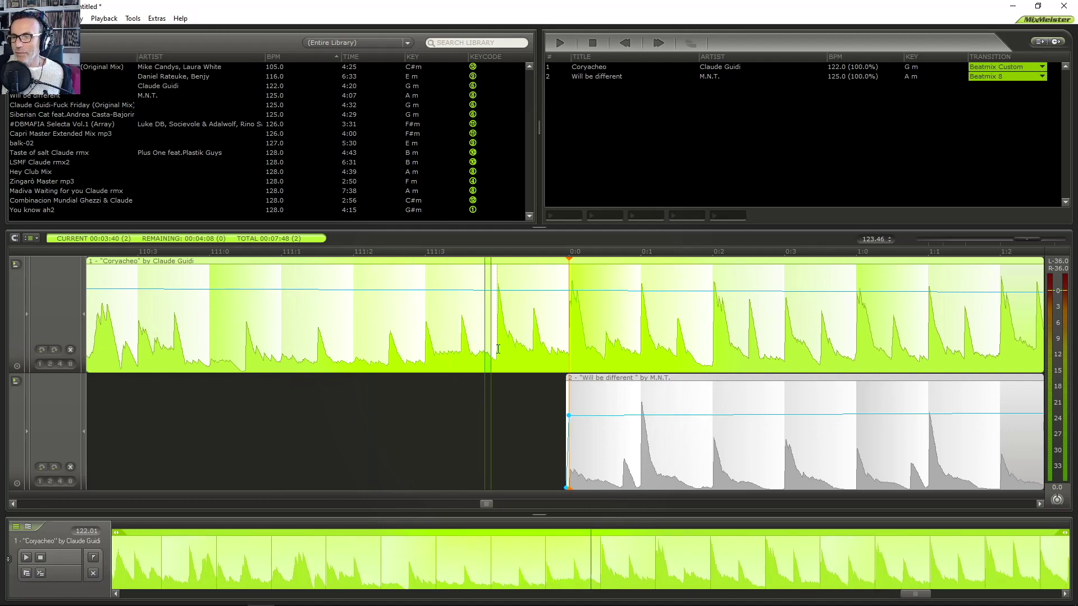
# - With Snap To Beat off, select a short off-grid section of "Coryacheo" just before the transition, and place the cursor slightly ahead of it
pyautogui.scroll(-5, 185, 349)
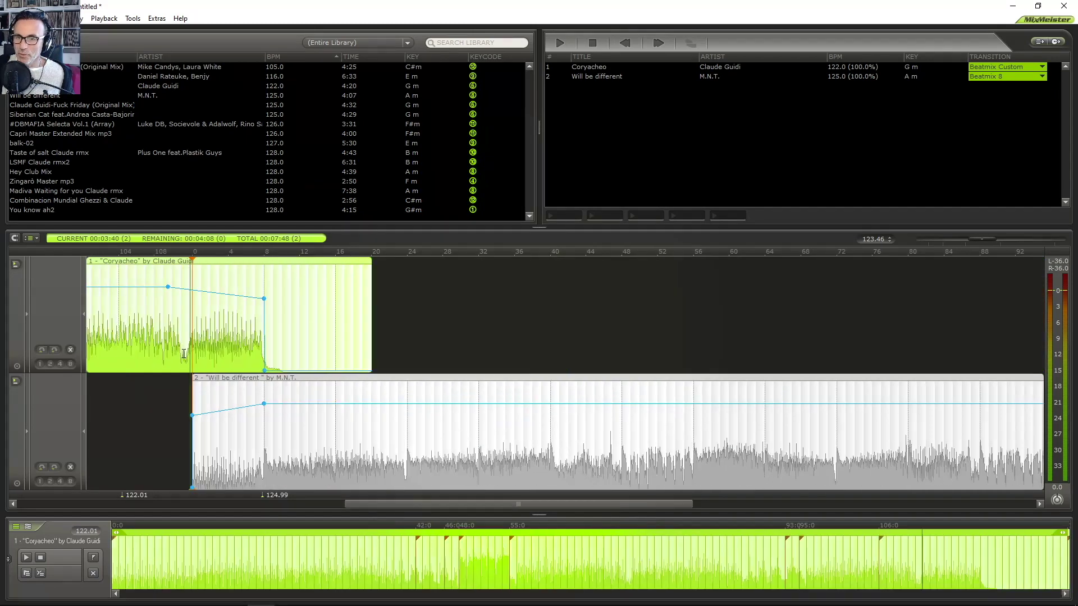
pyautogui.scroll(8, 583, 344)
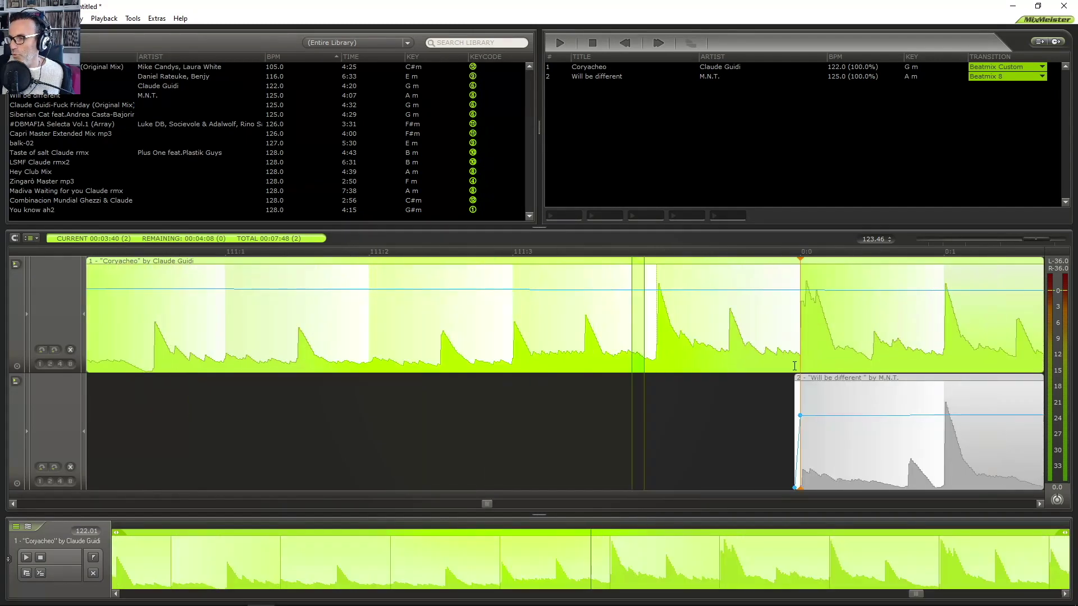
pyautogui.scroll(3, 794, 340)
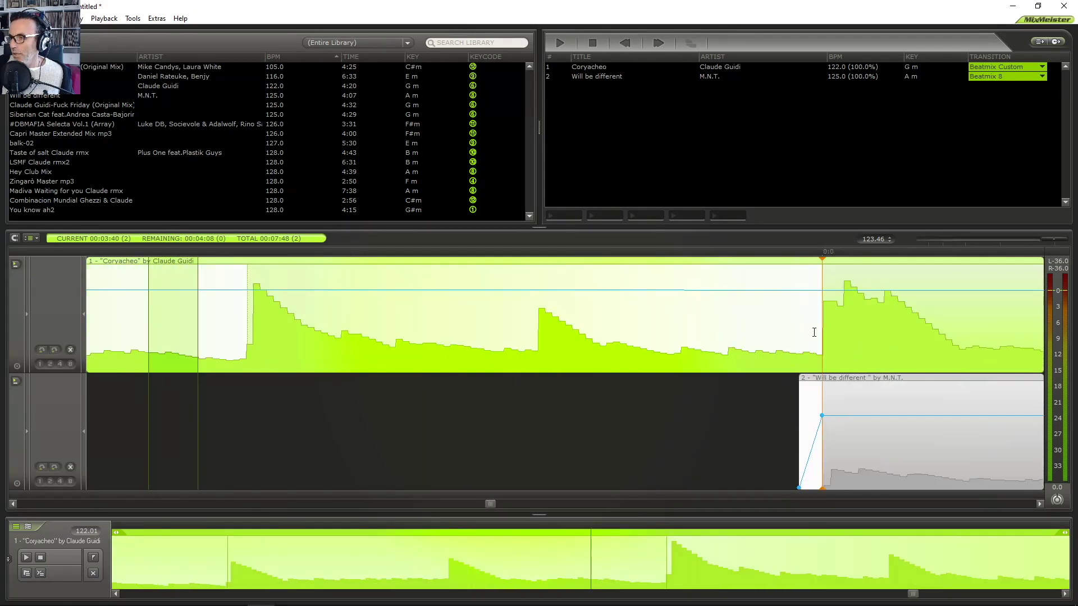
pyautogui.moveTo(814, 332); pyautogui.dragTo(793, 332)
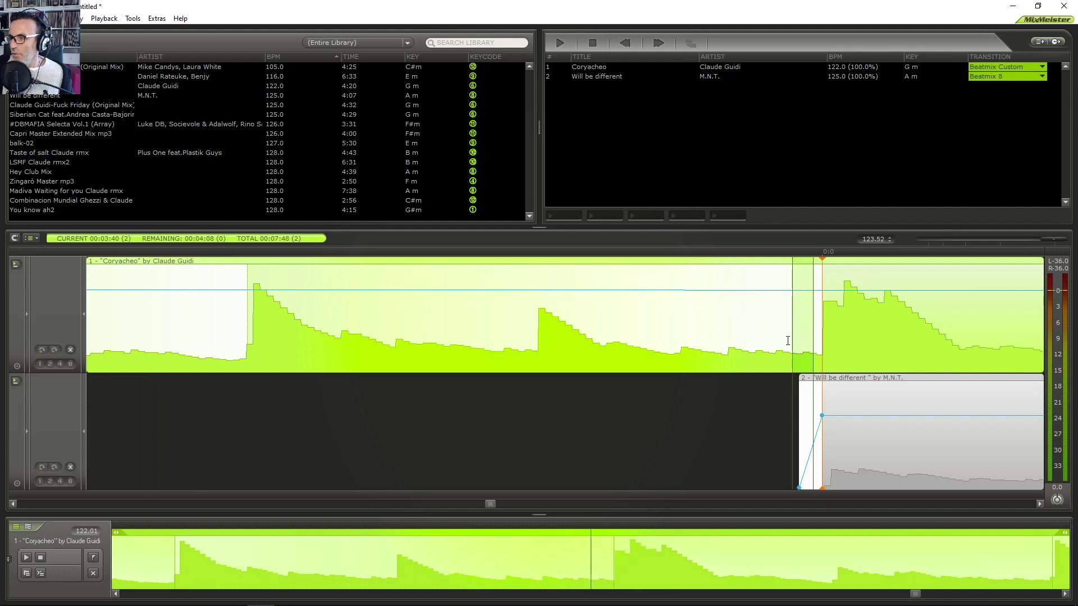
pyautogui.click(769, 344)
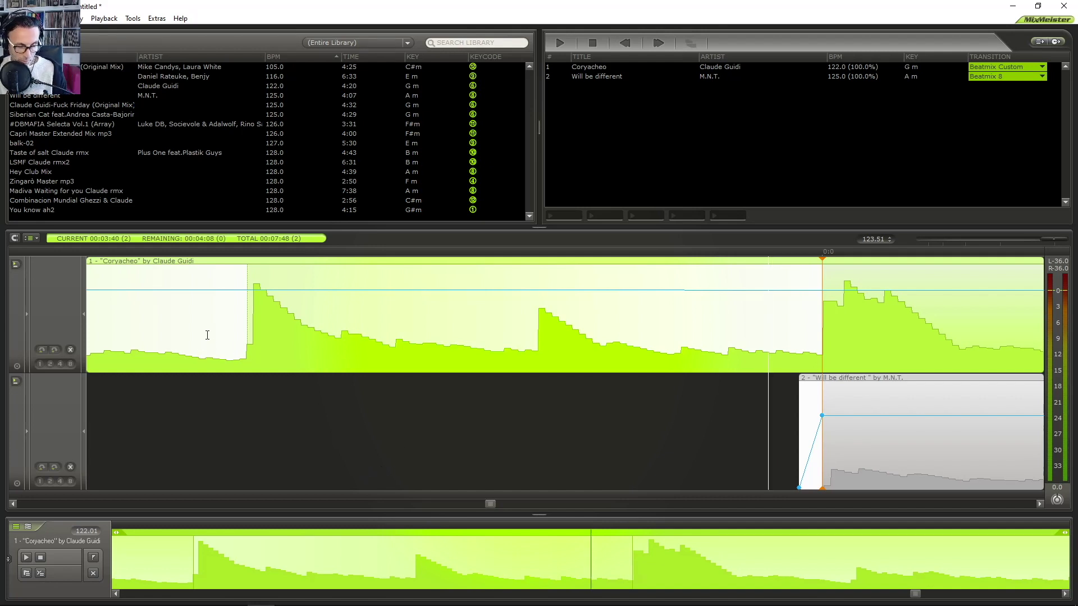
# - Toggle Snap To Beat on, off and on again, leaving it enabled
pyautogui.hotkey('alt', 'b')
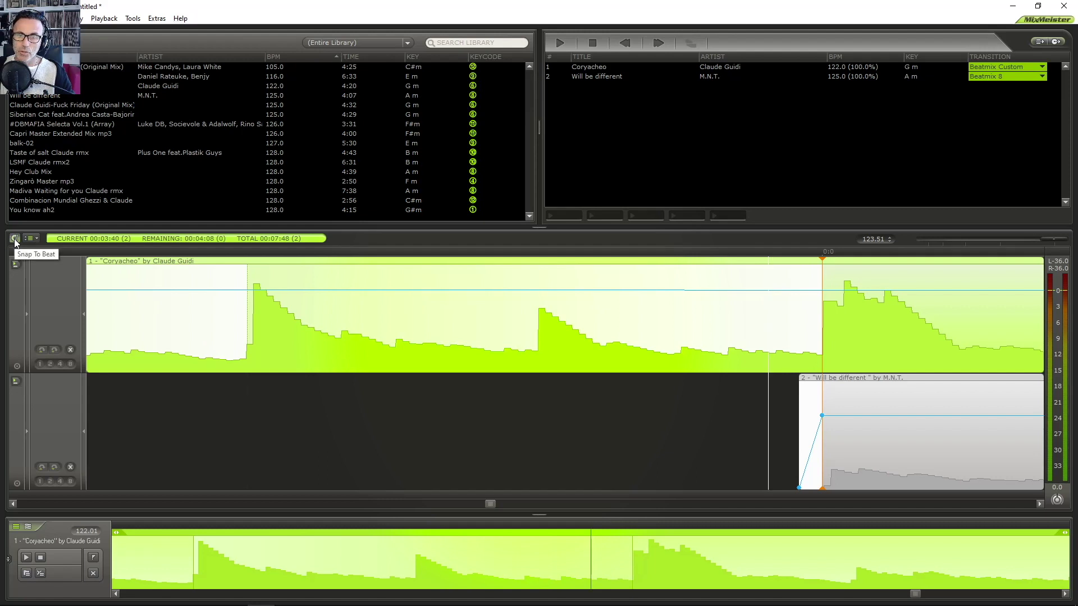
pyautogui.click(134, 19)
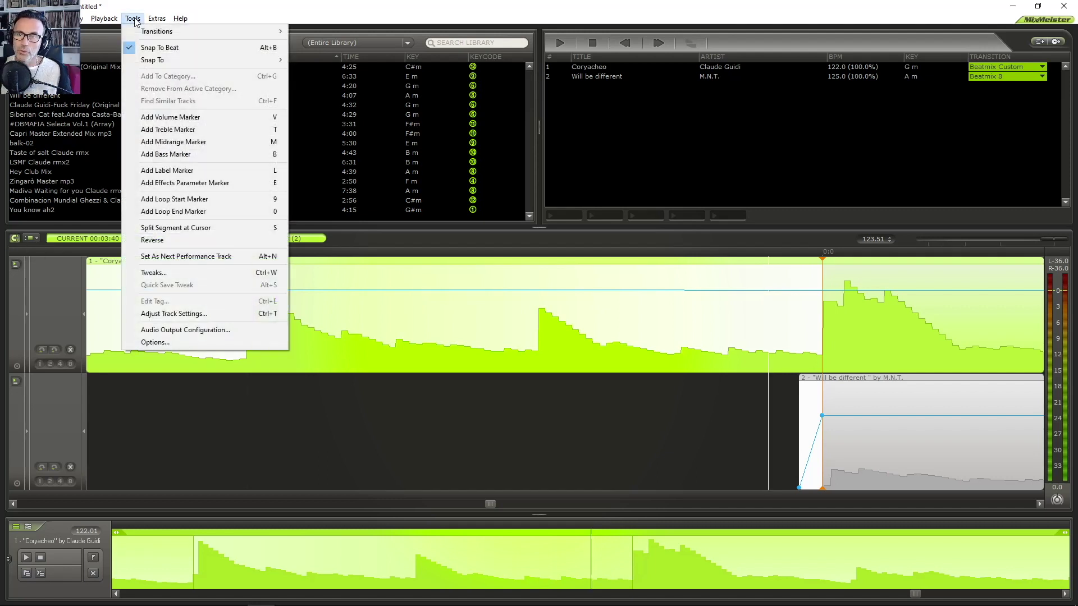
pyautogui.click(158, 47)
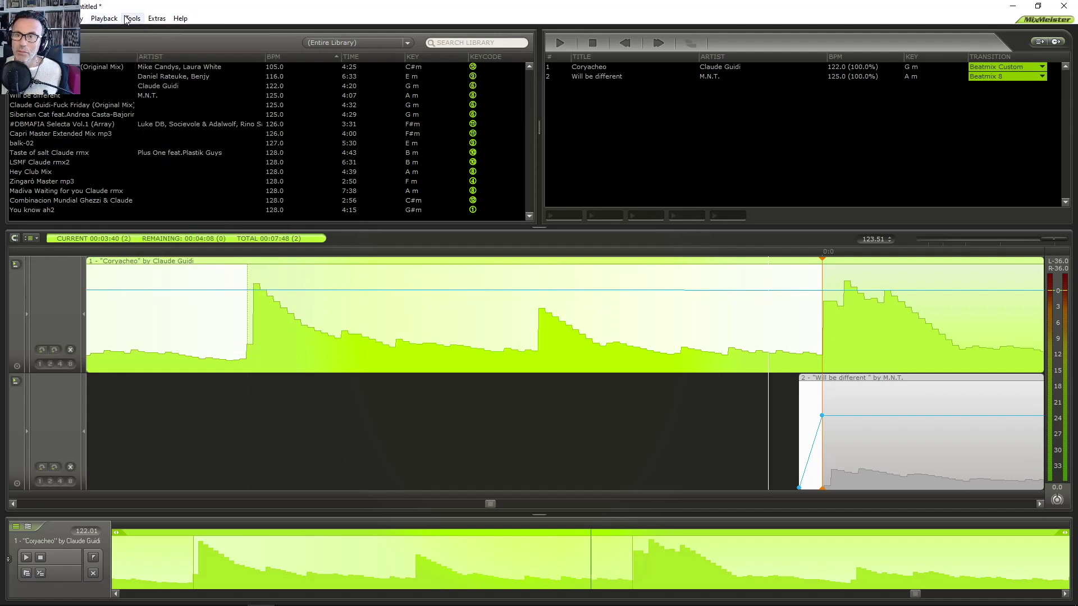
pyautogui.click(134, 19)
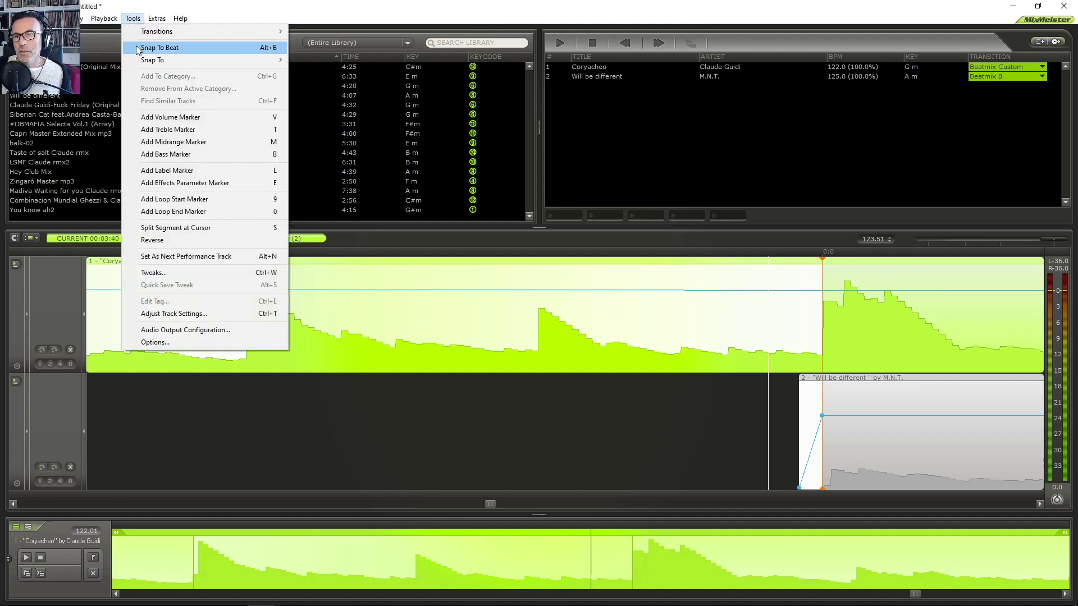
pyautogui.click(159, 48)
# - Try moving the outro anchor of "Coryacheo" about three beats earlier with Quarter Note snapping
pyautogui.scroll(-3, 386, 360)
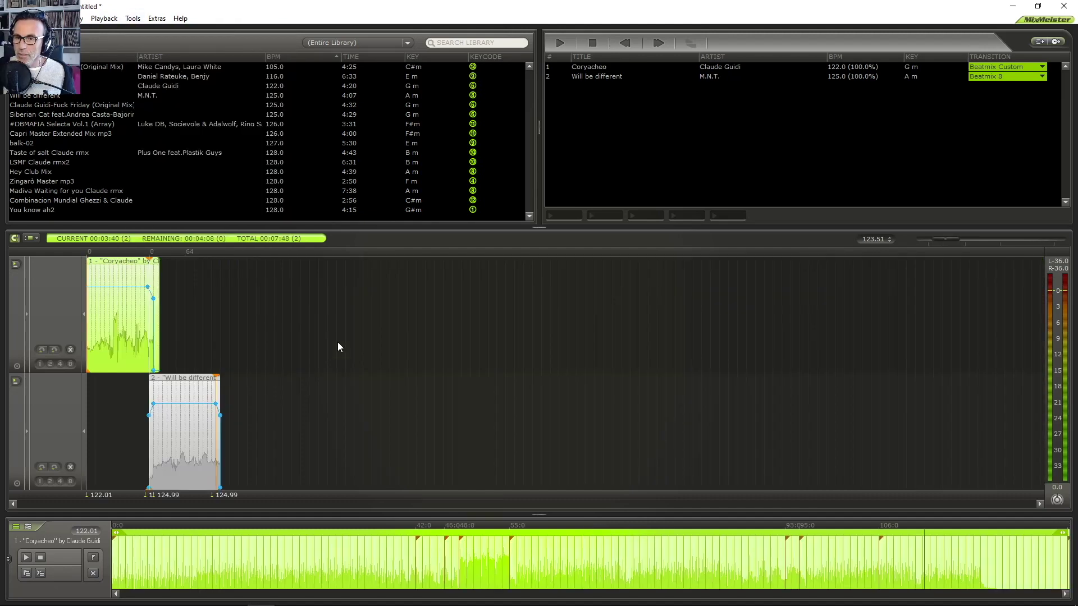
pyautogui.scroll(6, 384, 356)
pyautogui.scroll(-3, 392, 281)
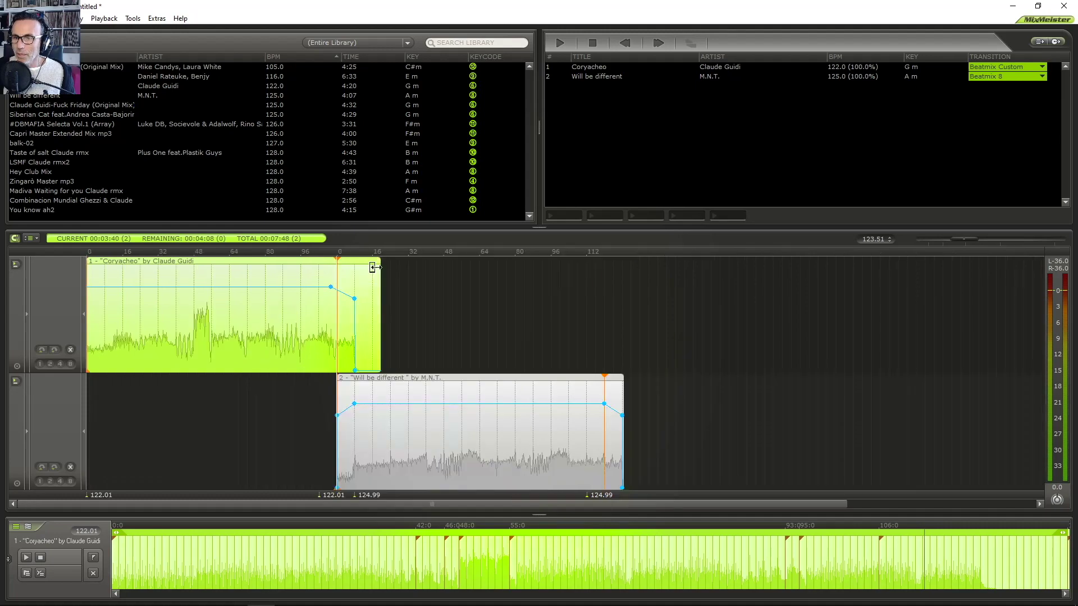
pyautogui.scroll(3, 338, 262)
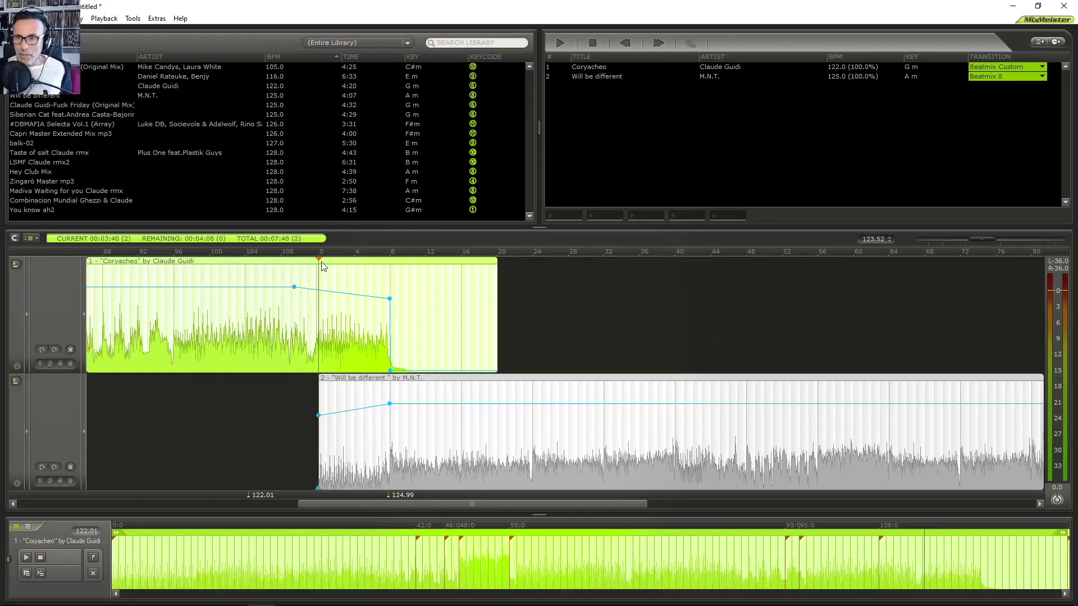
pyautogui.scroll(2, 505, 290)
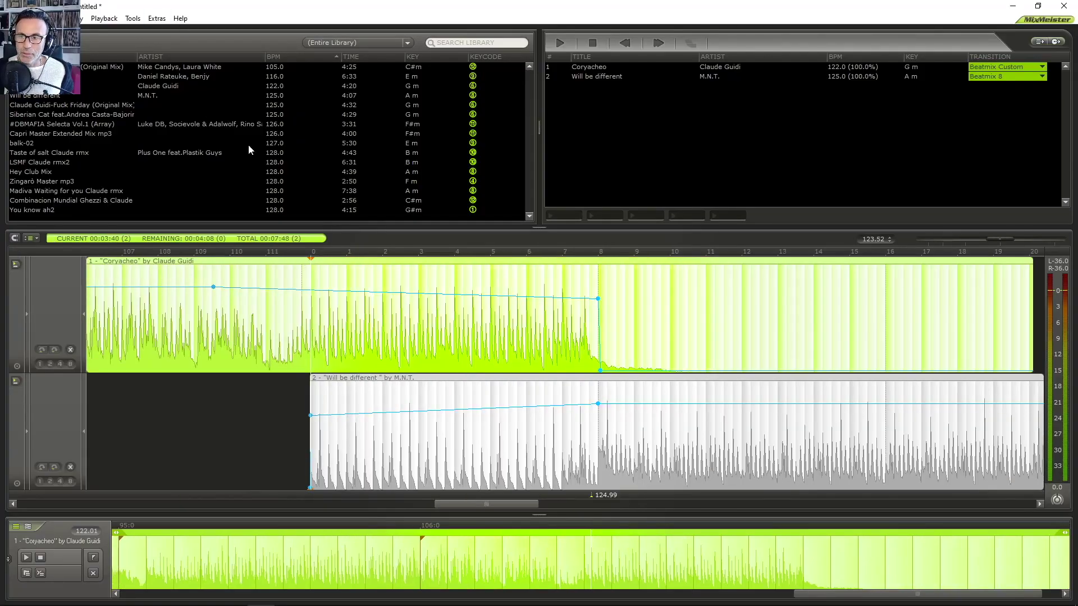
pyautogui.moveTo(307, 275)
pyautogui.mouseDown()
pyautogui.moveTo(328, 275)
pyautogui.moveTo(310, 278)
pyautogui.mouseUp()
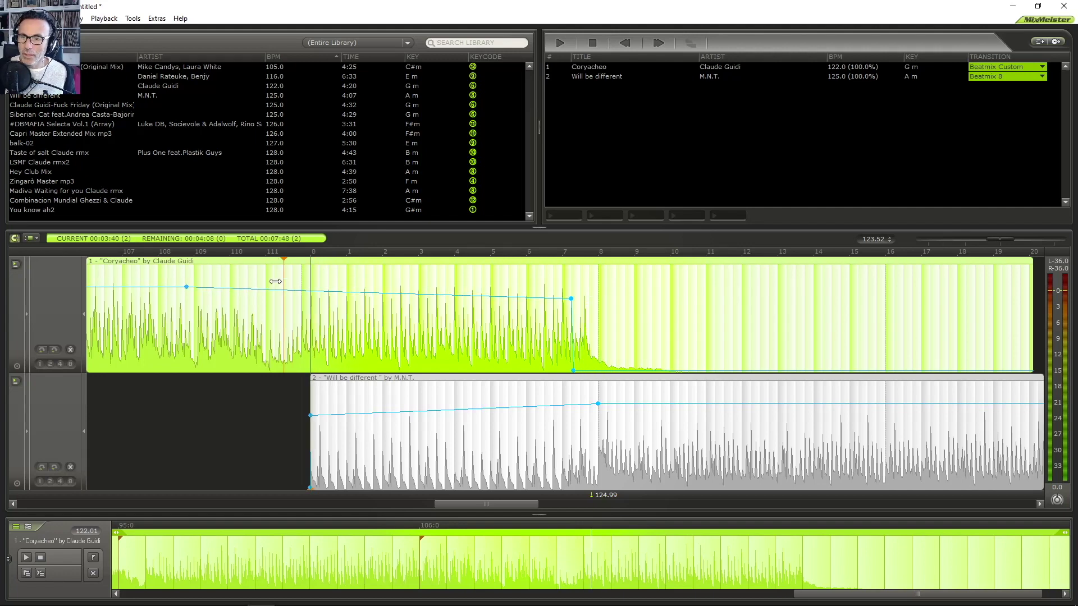
pyautogui.scroll(2, 308, 295)
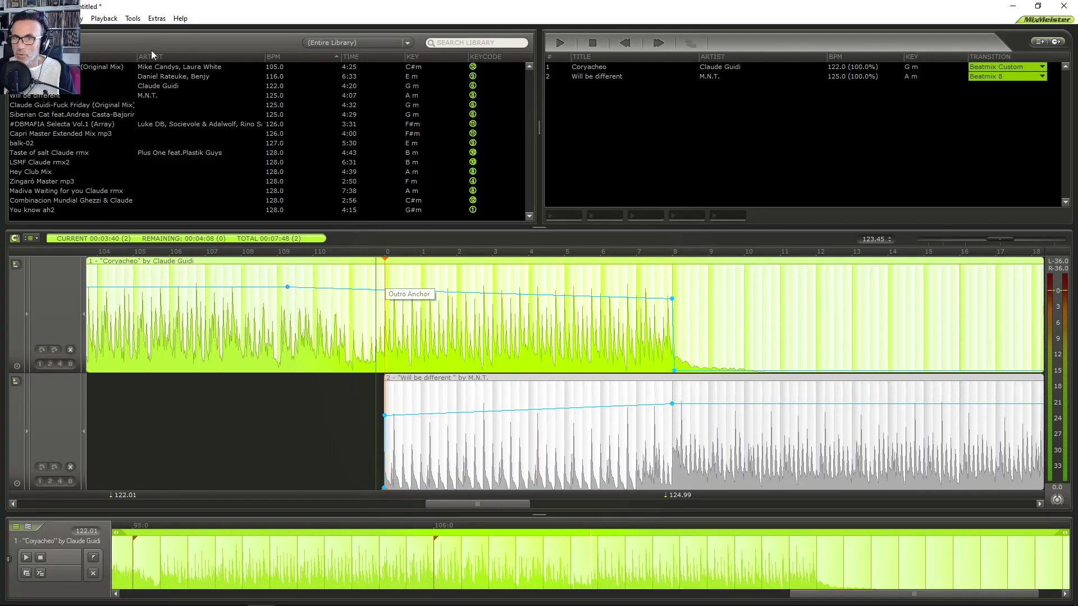
# - Set the snap interval to 4 Measures and move the outro anchor of "Coryacheo" four measures later
pyautogui.click(132, 19)
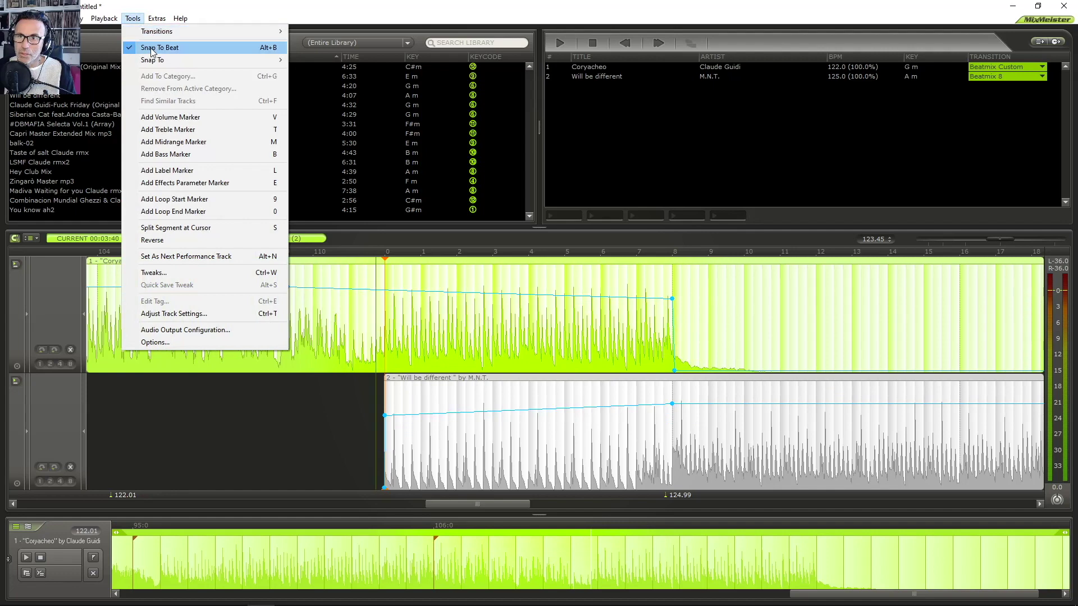
pyautogui.moveTo(153, 60)
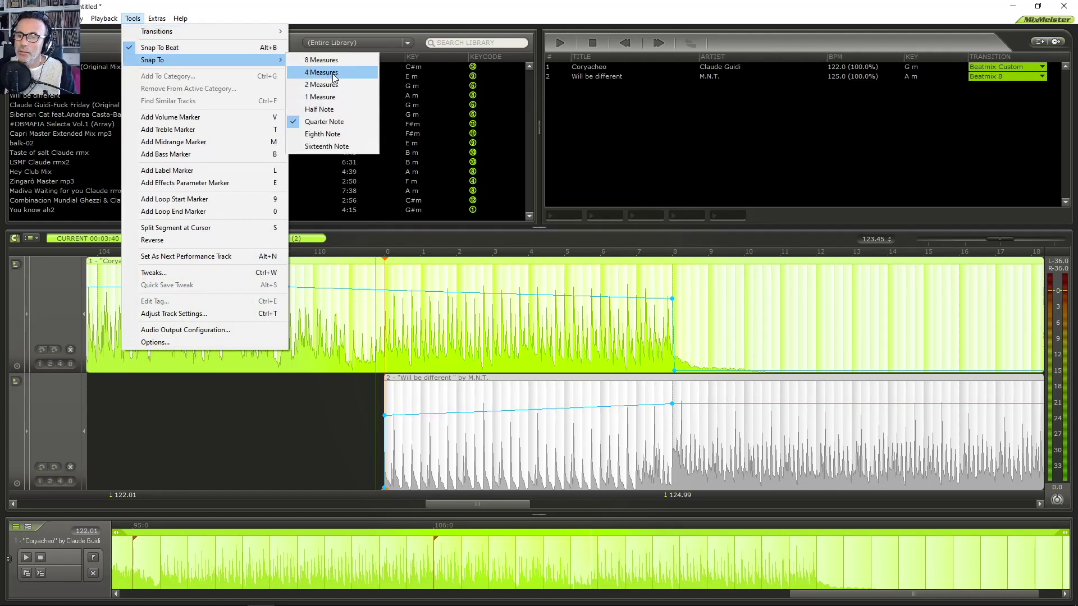
pyautogui.click(335, 77)
pyautogui.moveTo(438, 270); pyautogui.dragTo(475, 275)
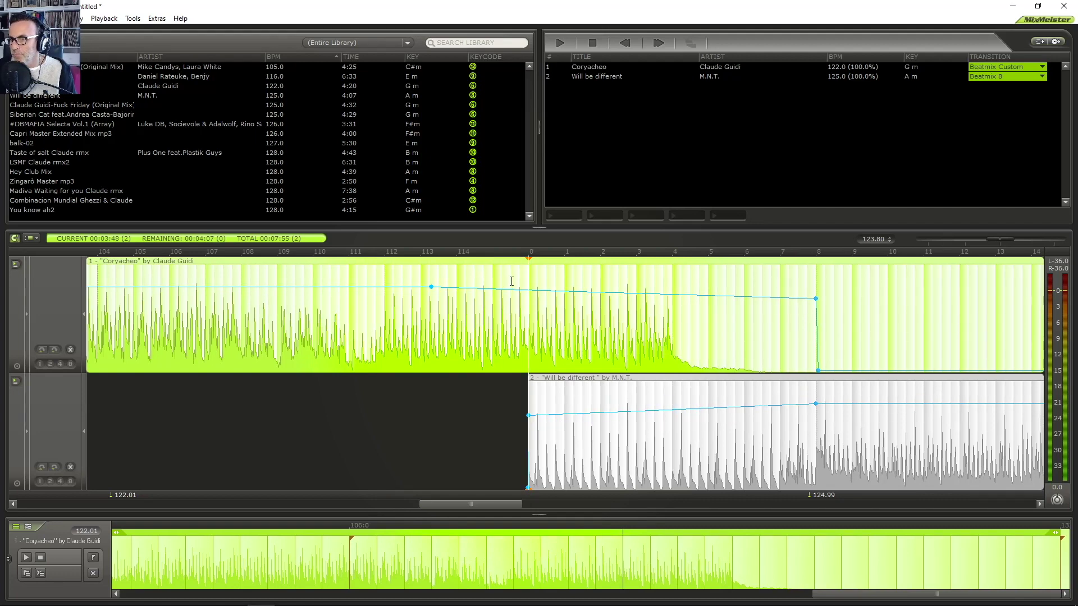
# - Play the mix through the shifted transition, stop it, and place the cursor at measure 8 of "Will be different"
pyautogui.press('space')
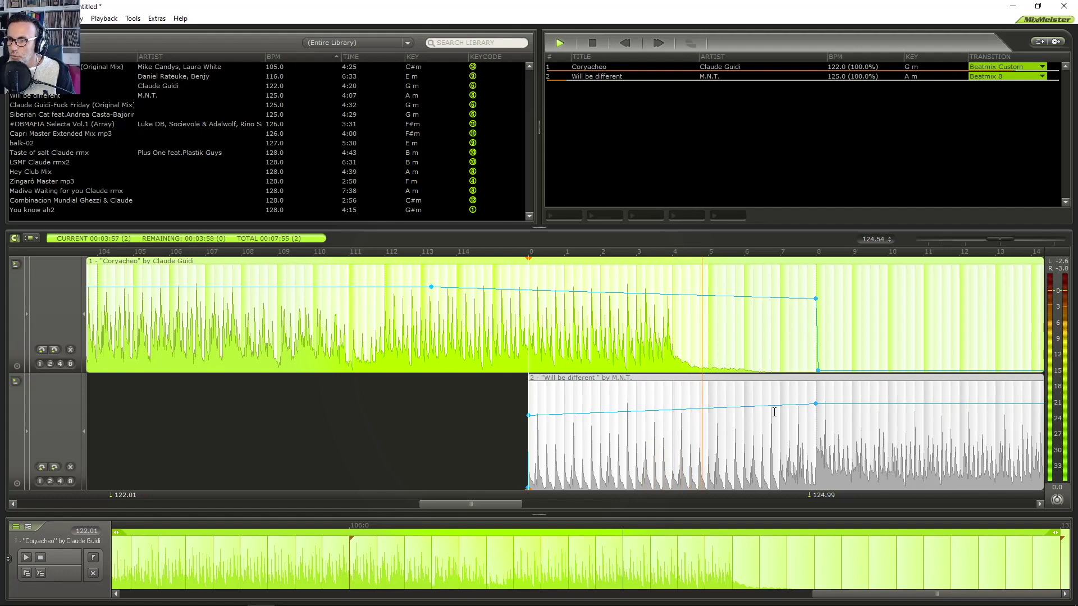
pyautogui.press('space')
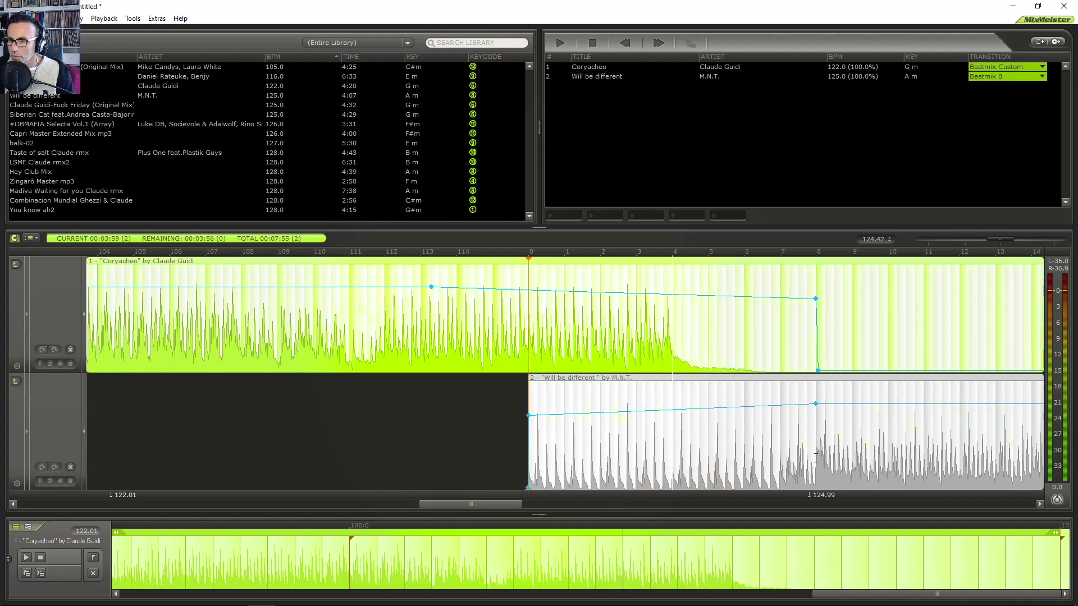
pyautogui.click(815, 456)
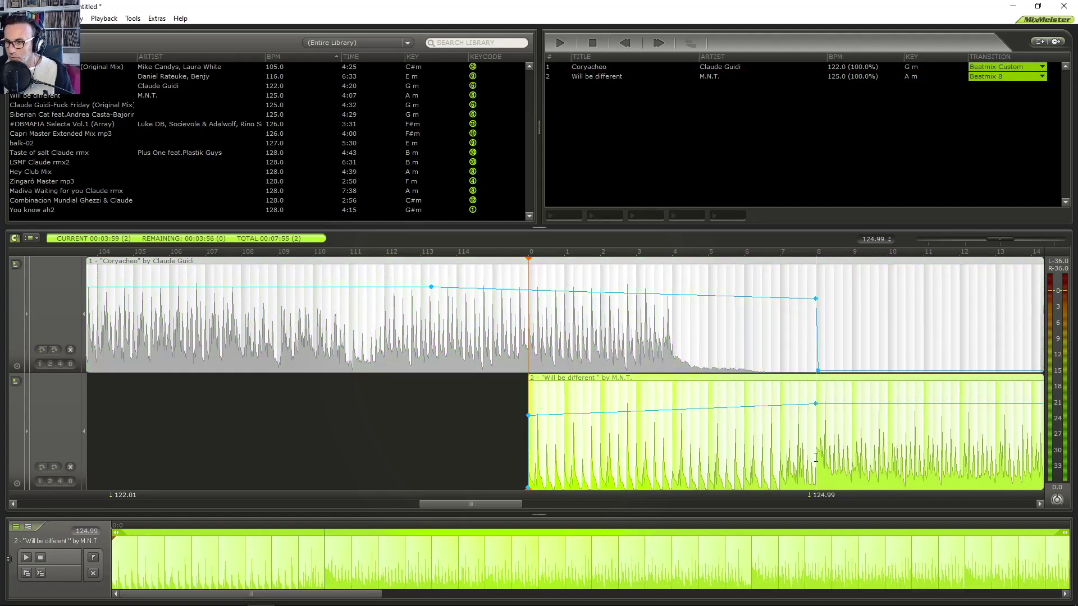
pyautogui.press('Left')
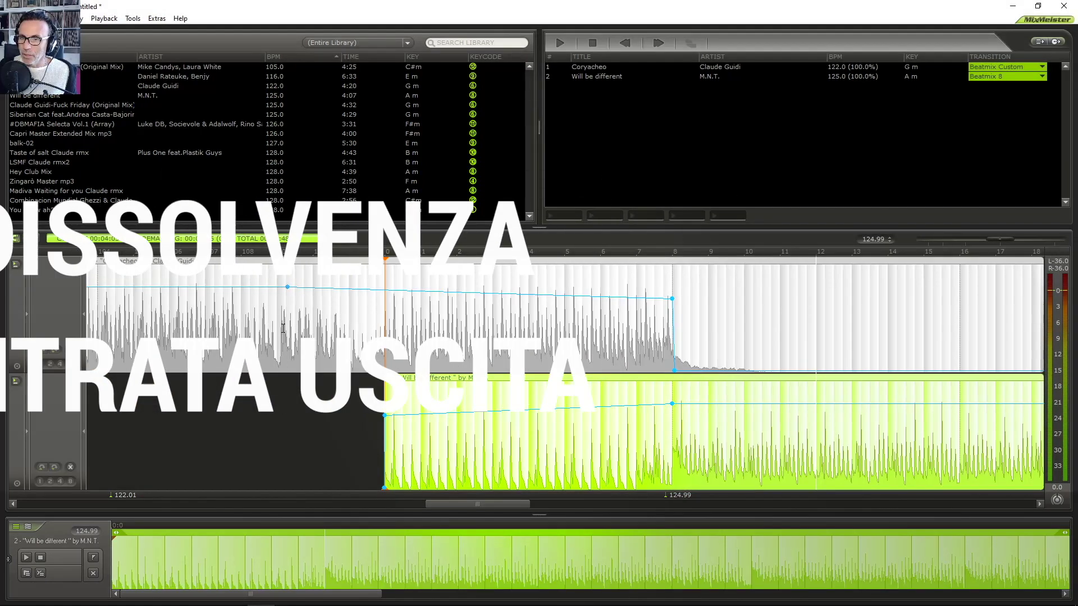
# - Select the "Coryacheo" track and set its transition to No Transition
pyautogui.click(376, 323)
pyautogui.scroll(-2, 283, 309)
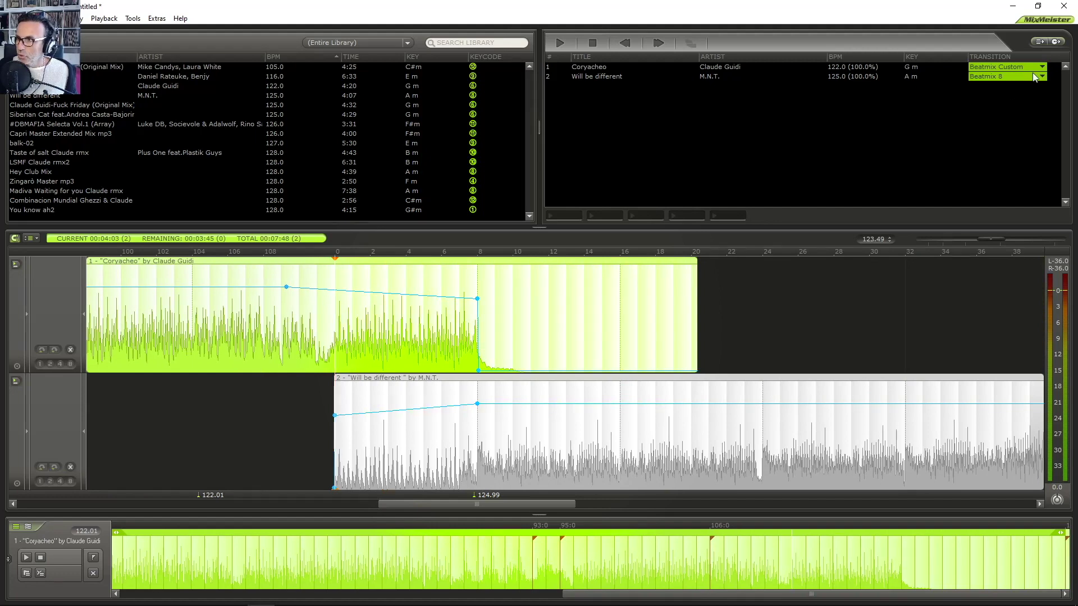
pyautogui.click(1043, 69)
pyautogui.click(1036, 78)
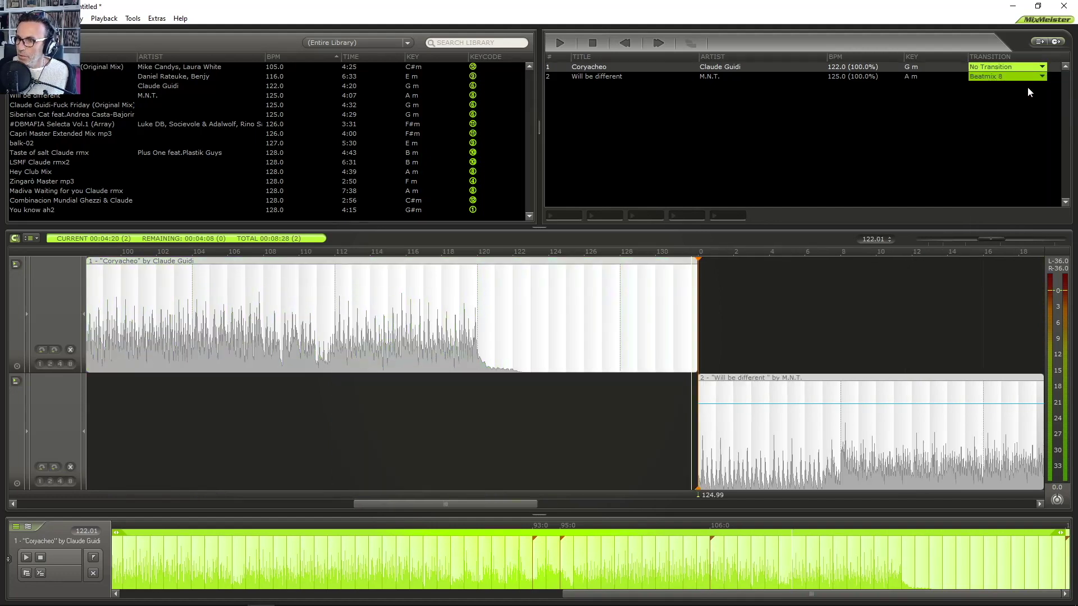
# - Set the transition of "Coryacheo" to Beatmix 8
pyautogui.click(1043, 68)
pyautogui.press('Down')
pyautogui.press('Down')
pyautogui.press('Down')
pyautogui.press('Down')
pyautogui.press('Down')
pyautogui.press('Down')
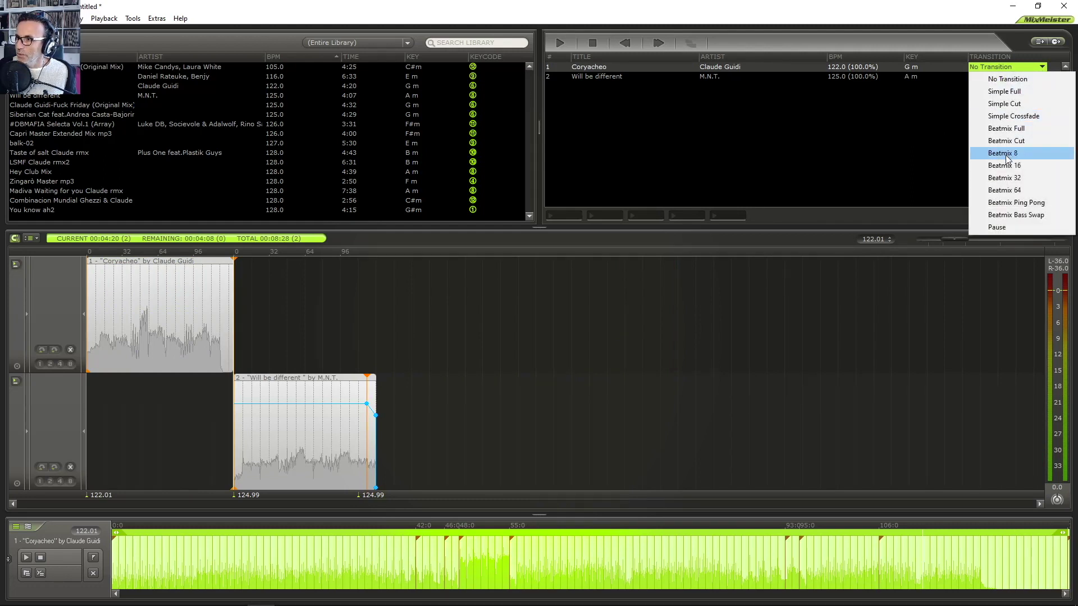
pyautogui.press('Return')
# - Try the Beatmix 16 transition on "Coryacheo" and switch it back to Beatmix 8
pyautogui.click(1042, 67)
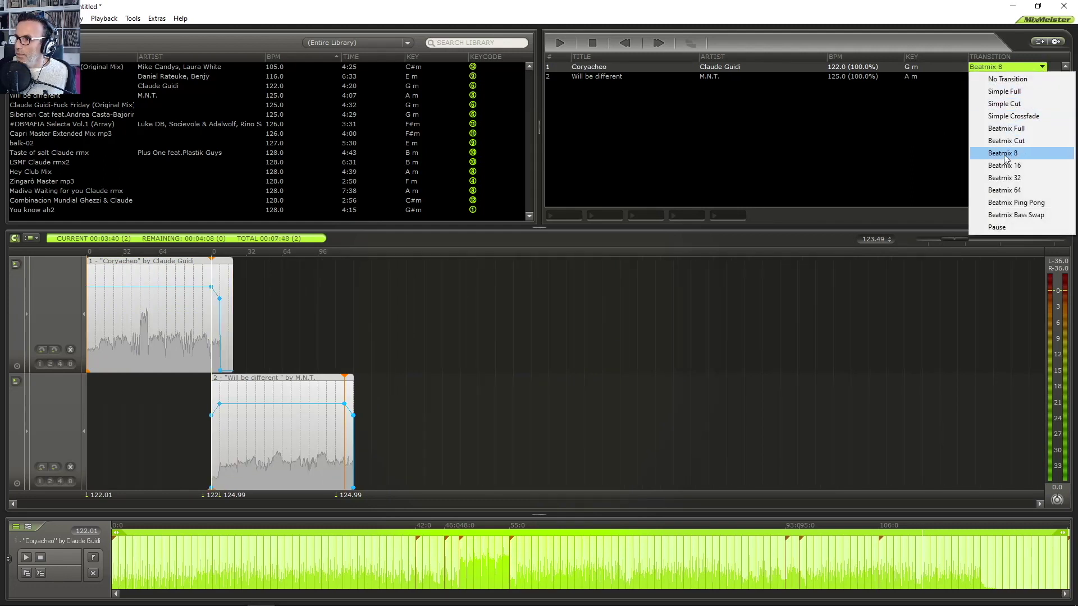
pyautogui.click(1001, 166)
pyautogui.click(1042, 68)
pyautogui.click(1002, 153)
# - Adjust the volume line of "Coryacheo" just before the transition, ending at +0.00 dB, and select the "Will be different" track
pyautogui.scroll(3, 309, 312)
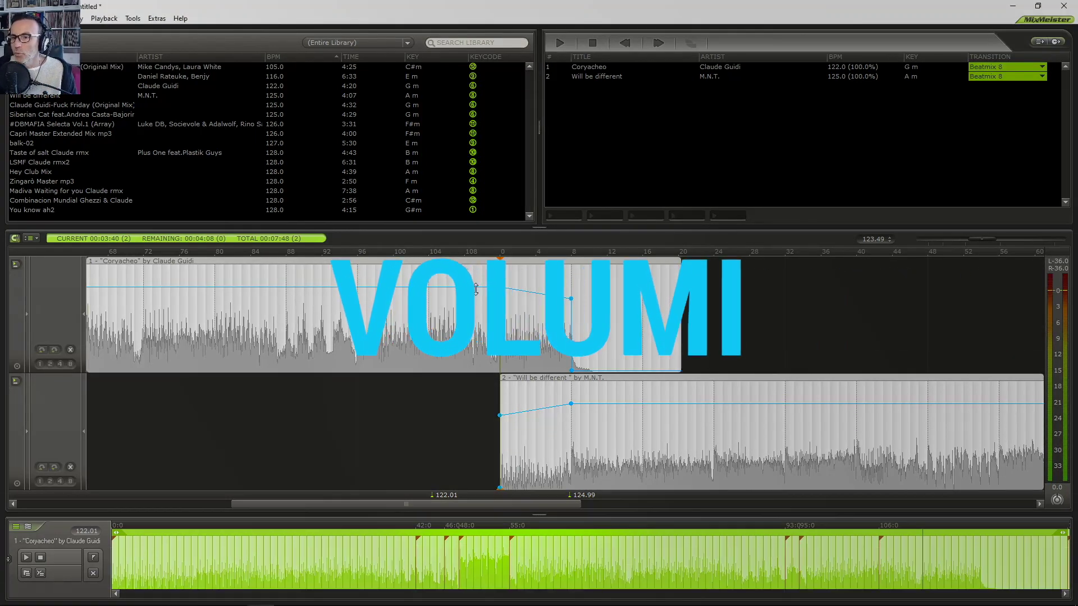
pyautogui.click(475, 295)
pyautogui.moveTo(476, 294)
pyautogui.mouseDown()
pyautogui.moveTo(474, 309)
pyautogui.moveTo(473, 289)
pyautogui.mouseUp()
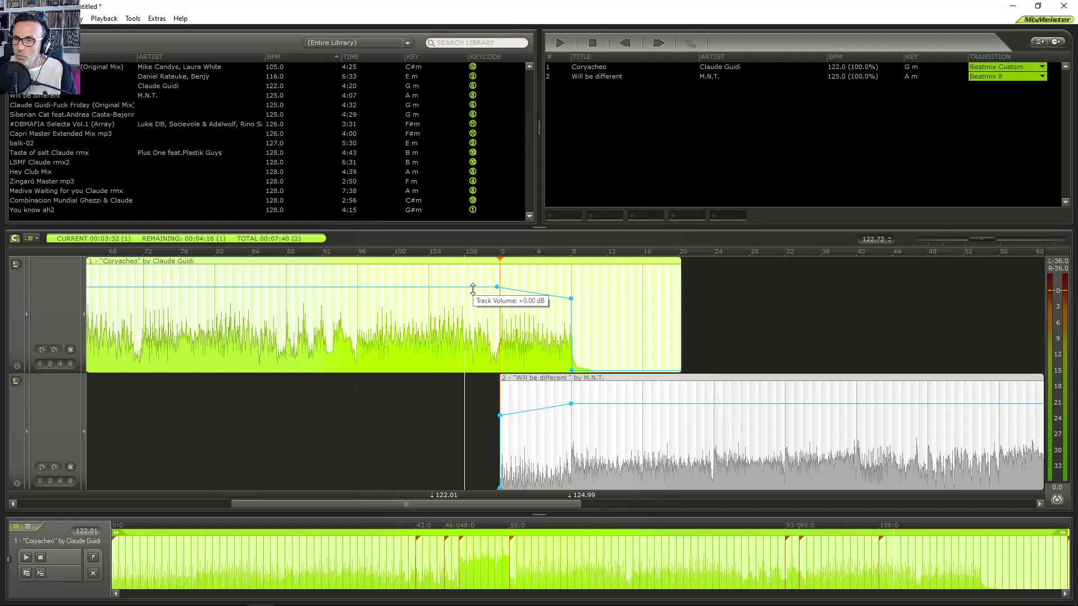
pyautogui.click(598, 403)
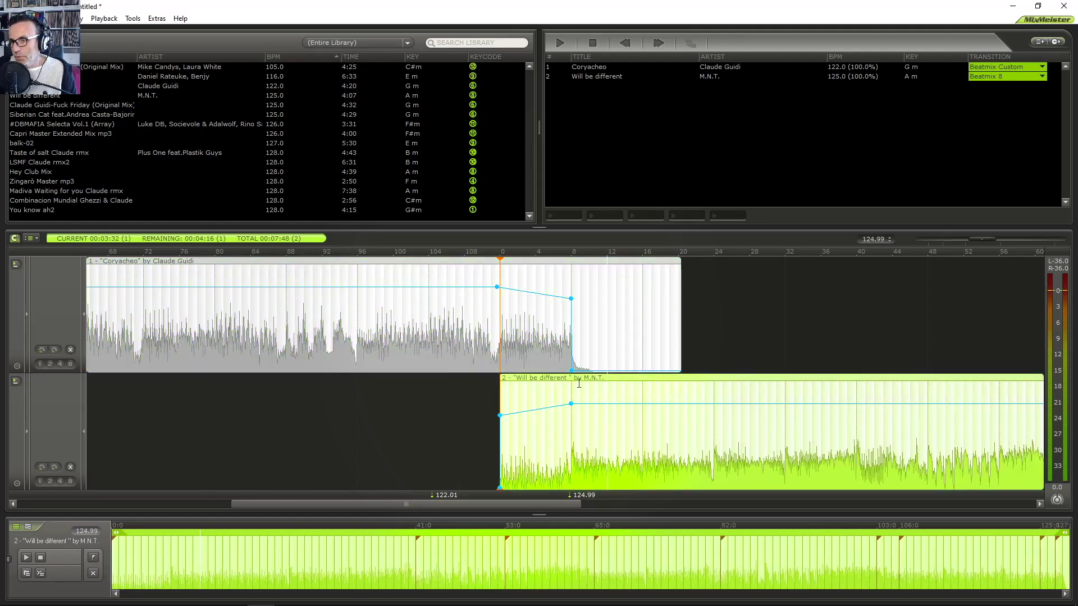
# - Lower the volume line of "Coryacheo" around the transition while the mix plays, bringing the transition-start marker to about -6.21 dB
pyautogui.moveTo(456, 287); pyautogui.dragTo(472, 320)
pyautogui.press('space')
pyautogui.moveTo(570, 309); pyautogui.dragTo(571, 333)
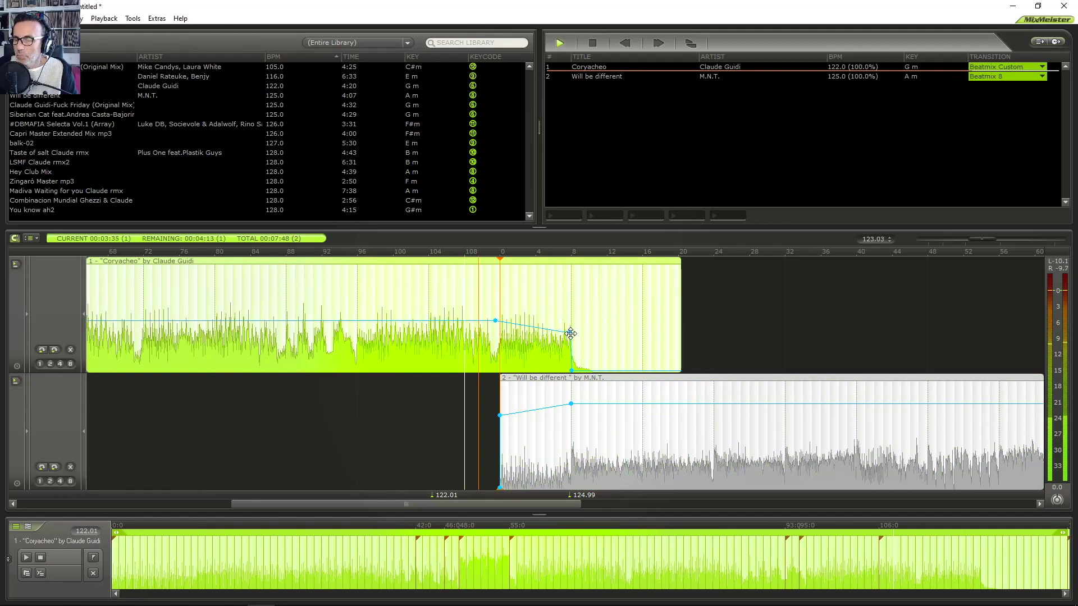
pyautogui.moveTo(495, 321); pyautogui.dragTo(496, 298)
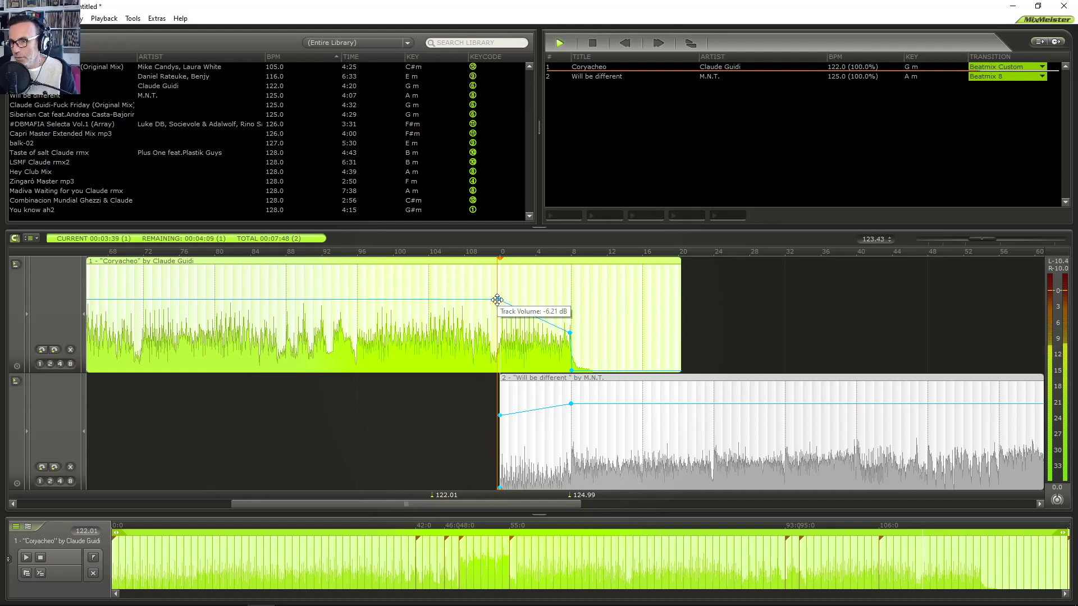
pyautogui.press('space')
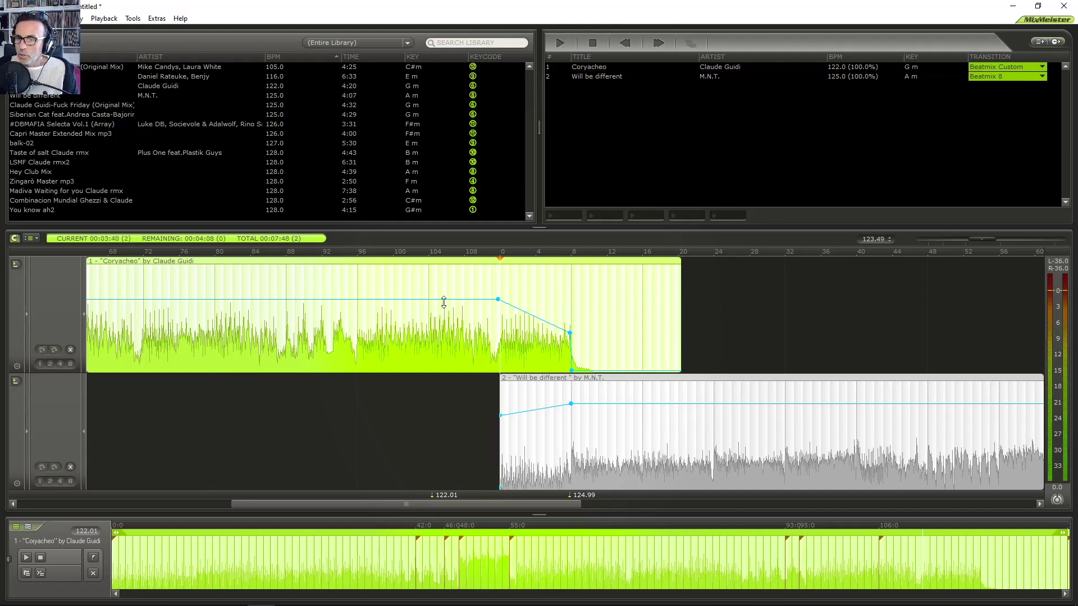
pyautogui.moveTo(536, 317); pyautogui.dragTo(528, 319)
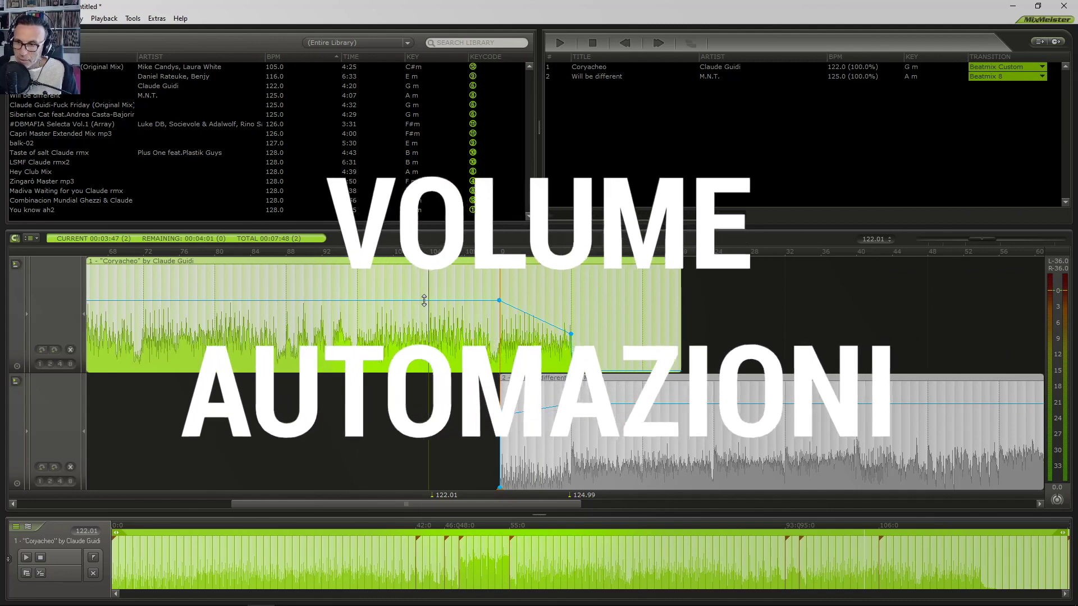
# - Add volume markers to "Coryacheo" from measure 104 into the transition, making the volume dip before the transition and fall gradually after it
pyautogui.rightClick(424, 301)
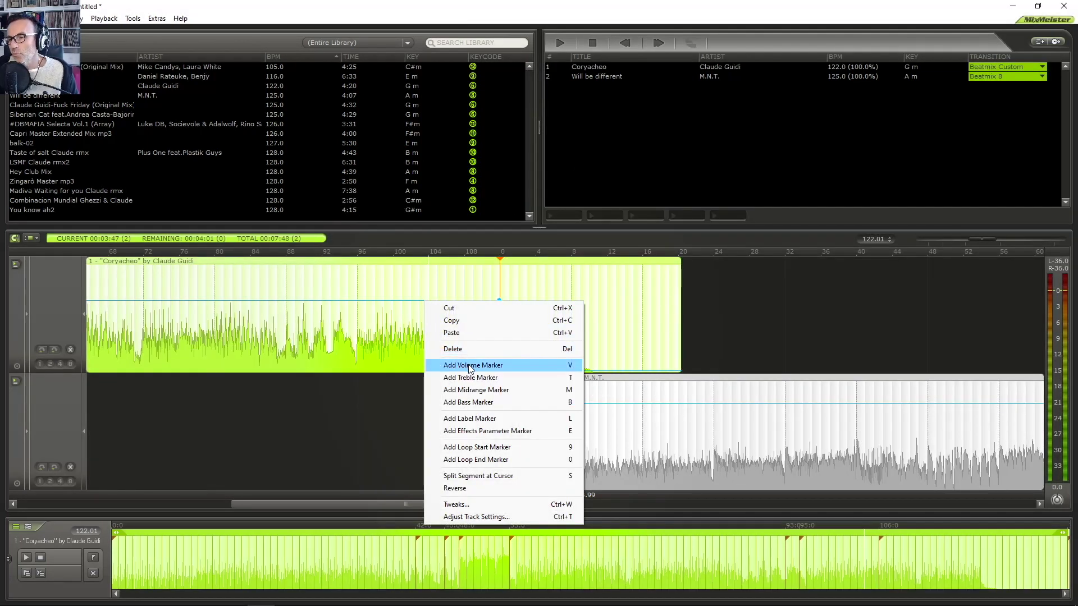
pyautogui.click(563, 366)
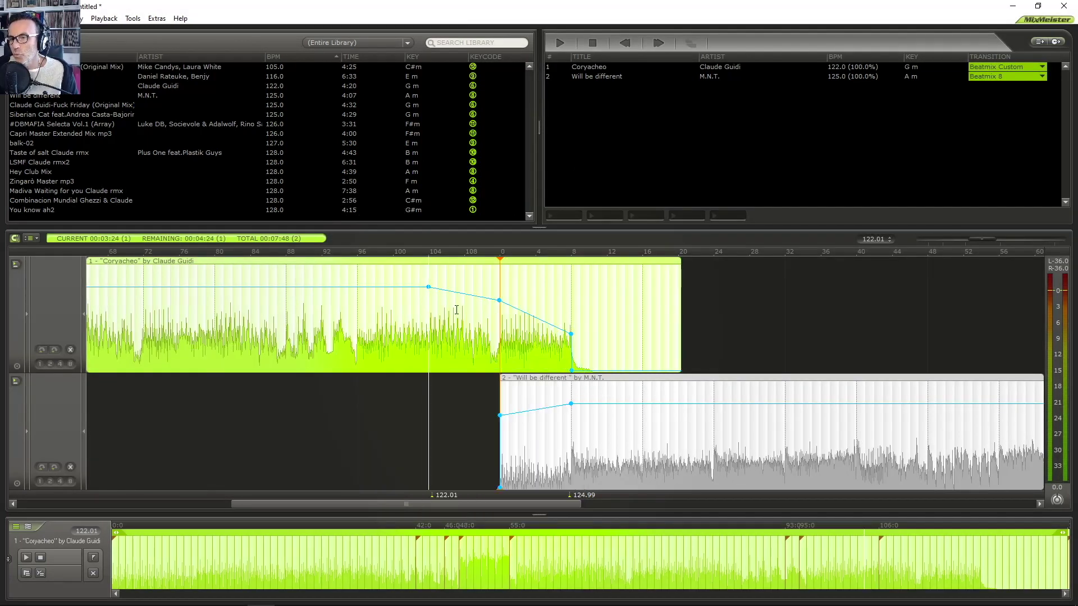
pyautogui.moveTo(428, 289); pyautogui.dragTo(463, 306)
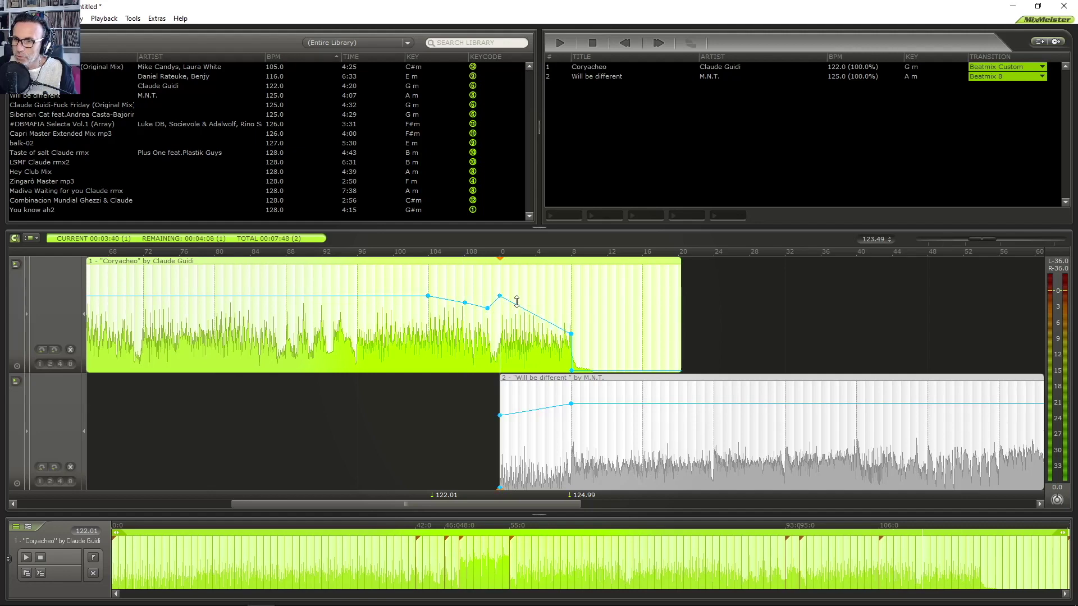
pyautogui.click(533, 305)
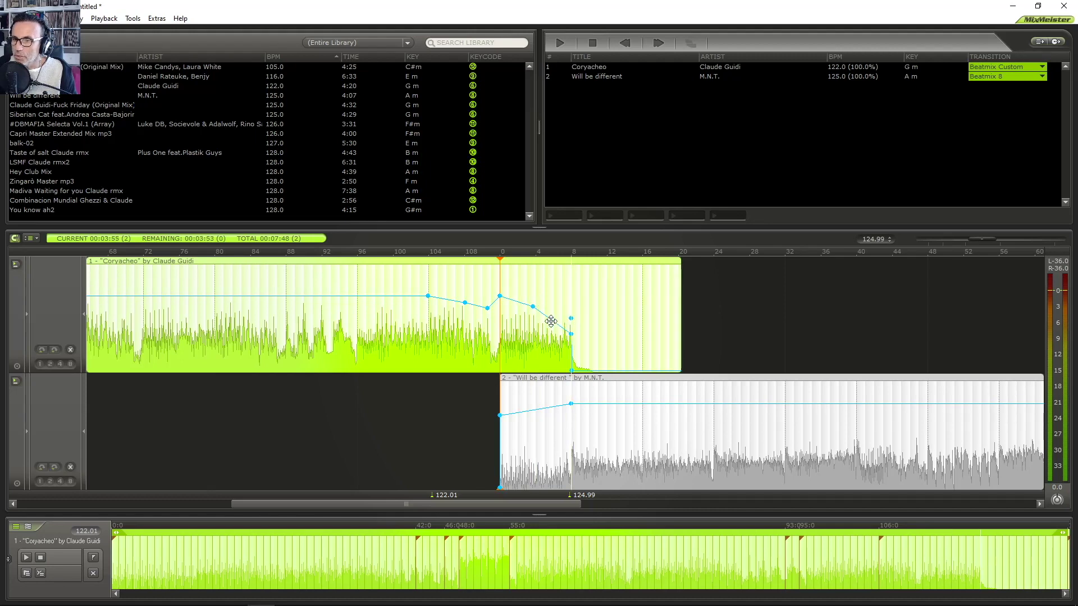
# - Add a volume marker inside the intro of "Will be different" and raise the volume at its start
pyautogui.click(626, 404)
pyautogui.click(535, 404)
pyautogui.moveTo(501, 416); pyautogui.dragTo(499, 408)
pyautogui.click(534, 306)
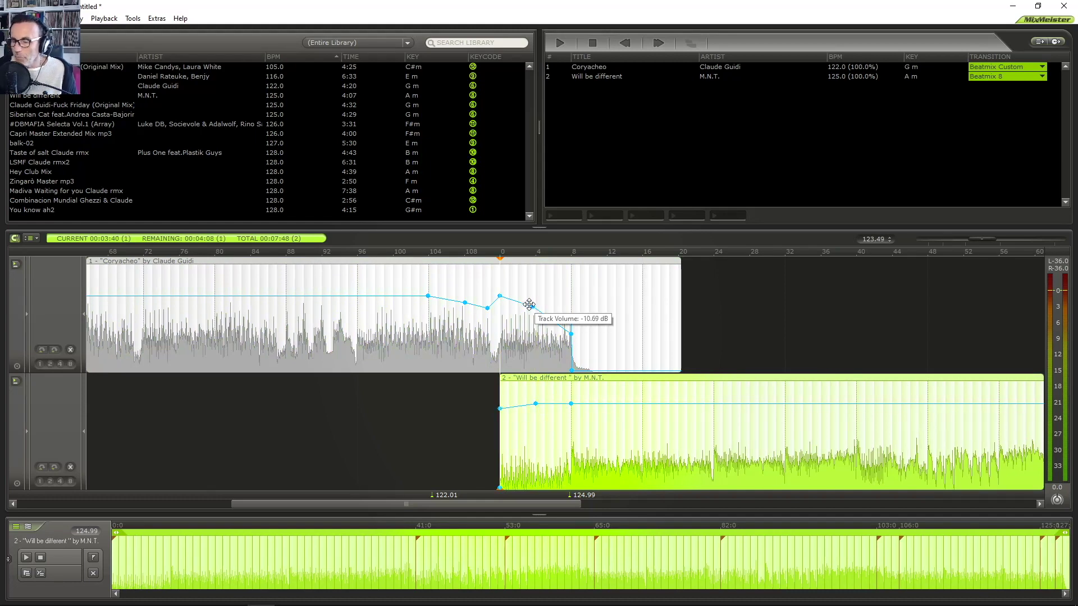
# - Undo the volume markers added to "Coryacheo" and "Will be different"
pyautogui.hotkey('ctrl', 'z')
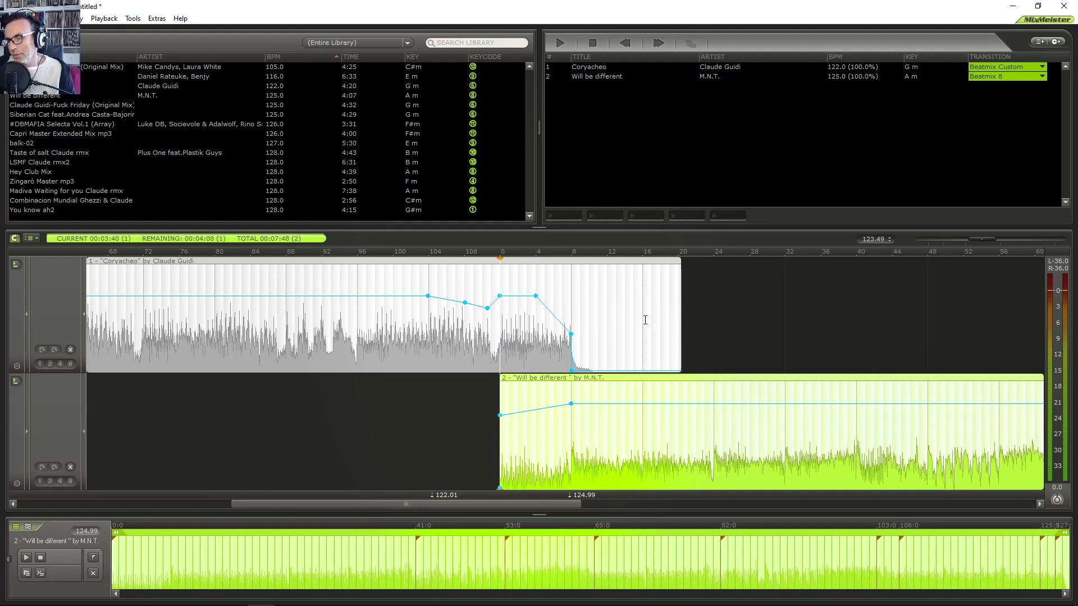
pyautogui.hotkey('ctrl', 'z')
pyautogui.hotkey('ctrl', 'z')
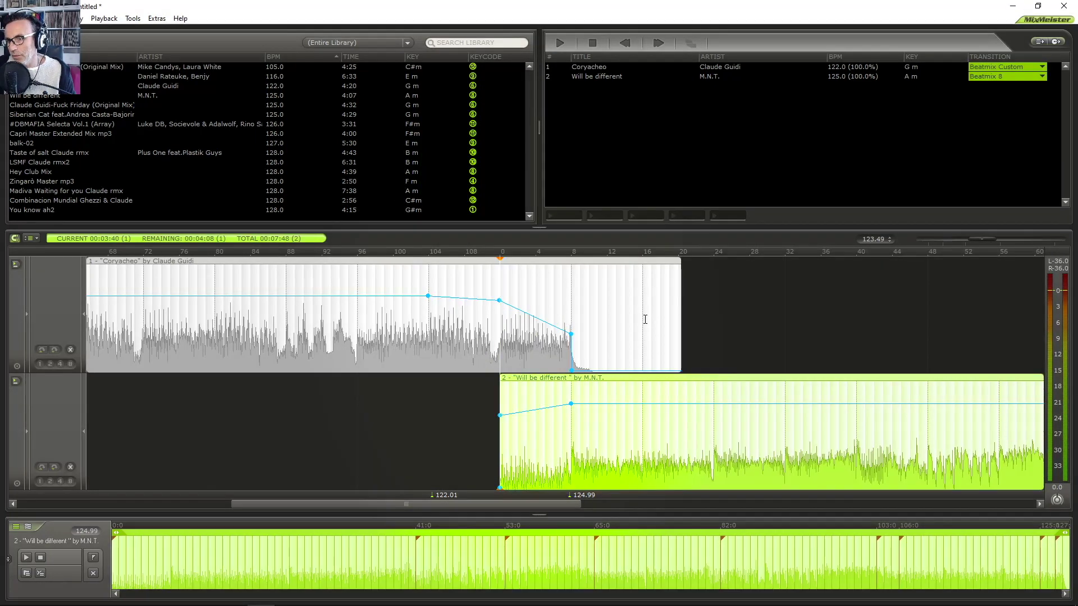
pyautogui.hotkey('ctrl', 'z')
pyautogui.hotkey('ctrl', 'z')
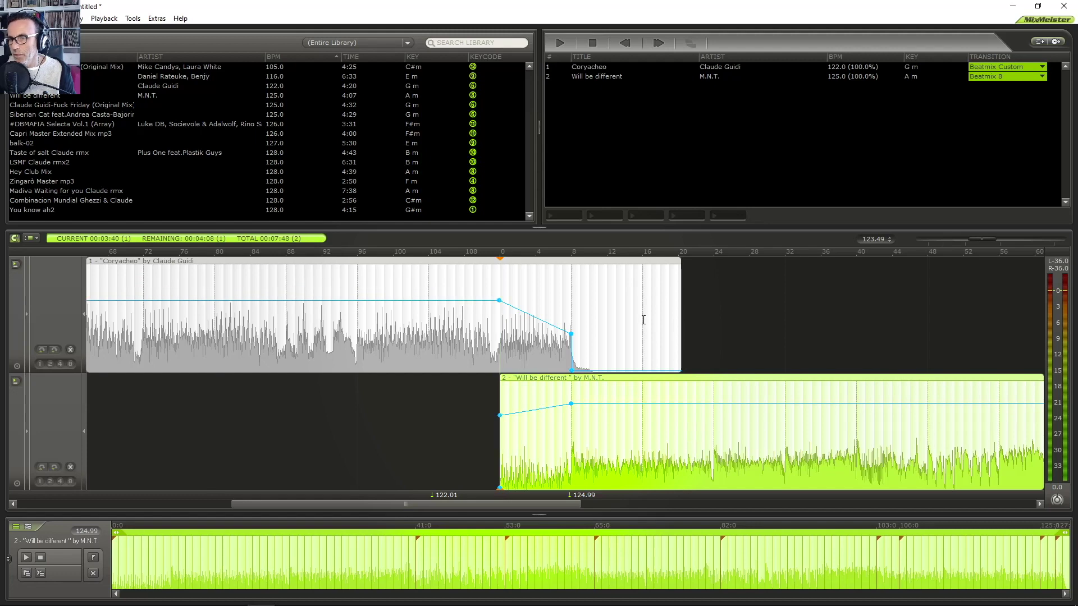
# - Add a treble marker to "Coryacheo" at measure 104 and cut the treble after it while the mix plays
pyautogui.rightClick(464, 302)
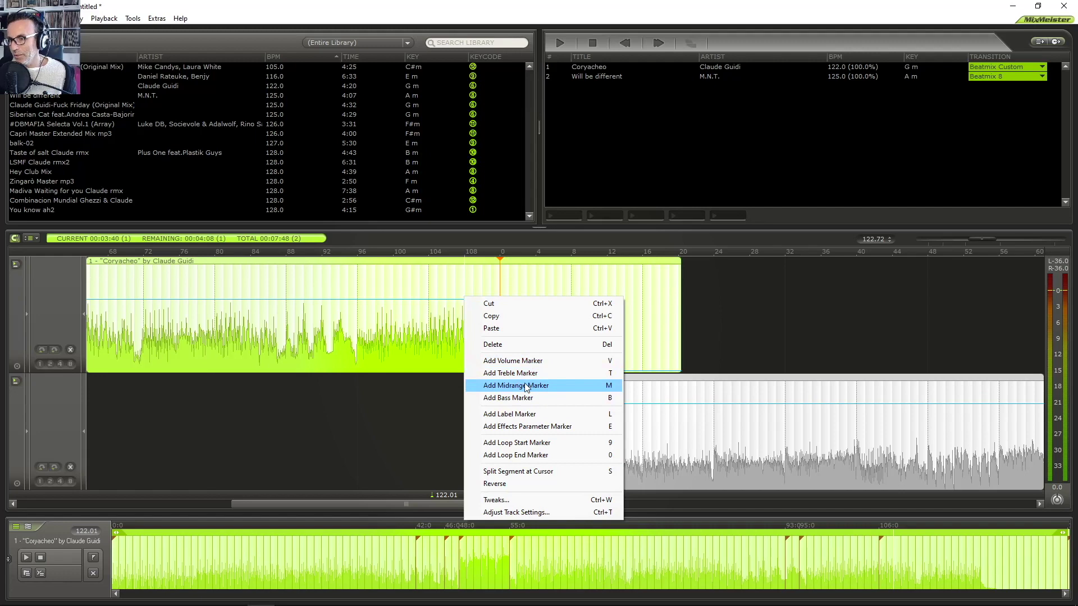
pyautogui.click(417, 310)
pyautogui.click(394, 310)
pyautogui.press('space')
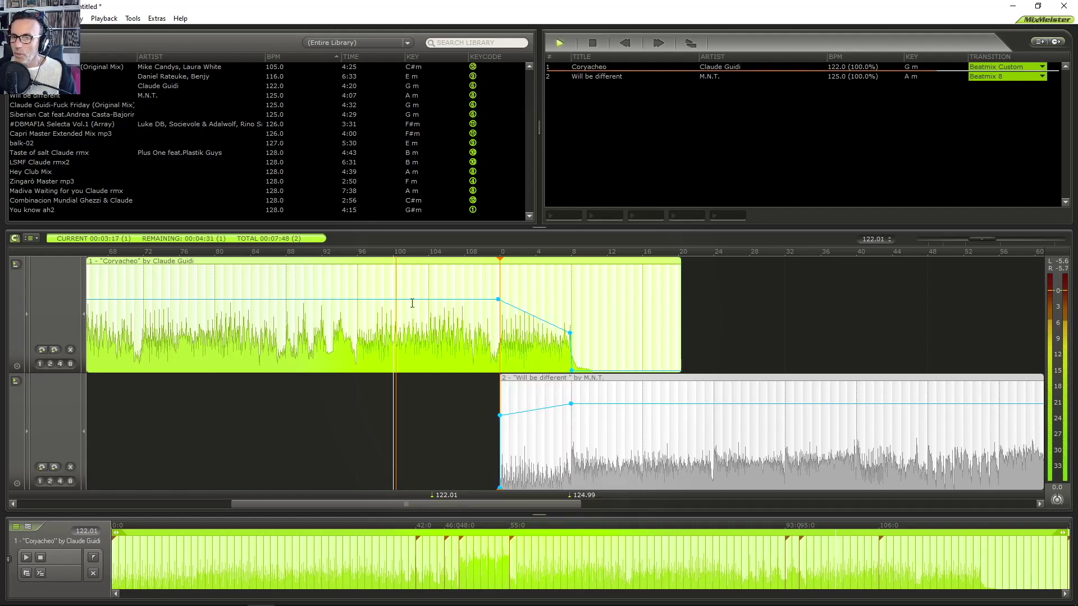
pyautogui.rightClick(411, 303)
pyautogui.click(457, 380)
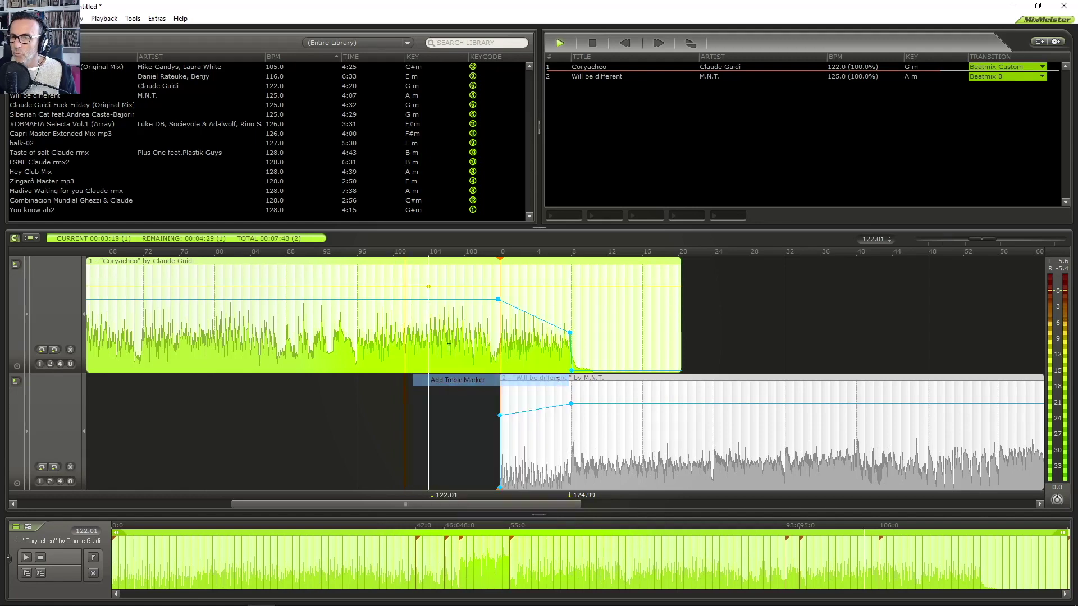
pyautogui.click(464, 287)
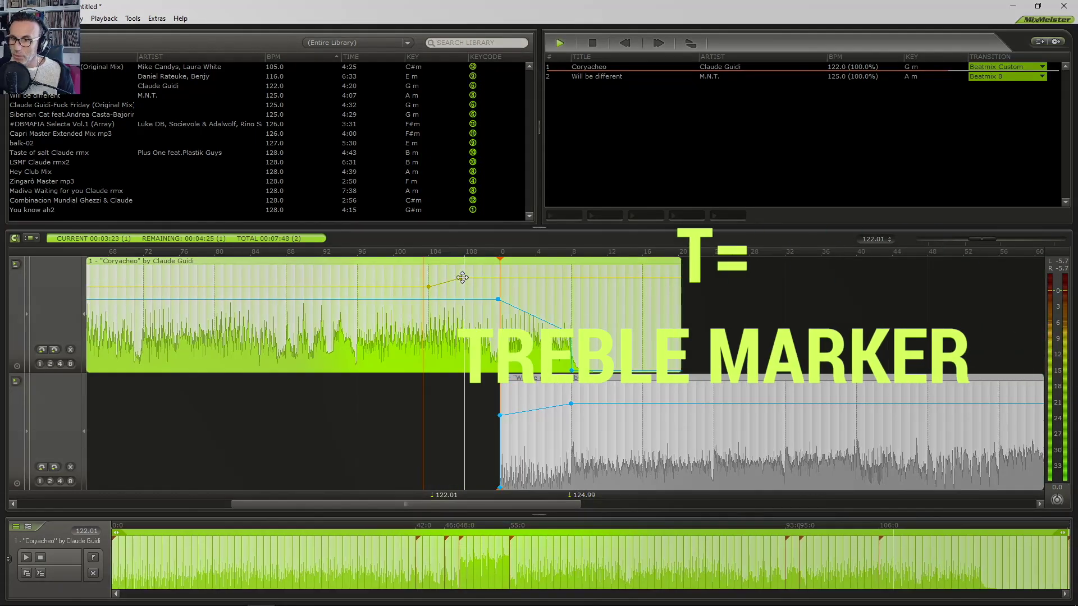
pyautogui.moveTo(465, 287)
pyautogui.mouseDown()
pyautogui.moveTo(438, 350)
pyautogui.moveTo(472, 346)
pyautogui.mouseUp()
pyautogui.press('space')
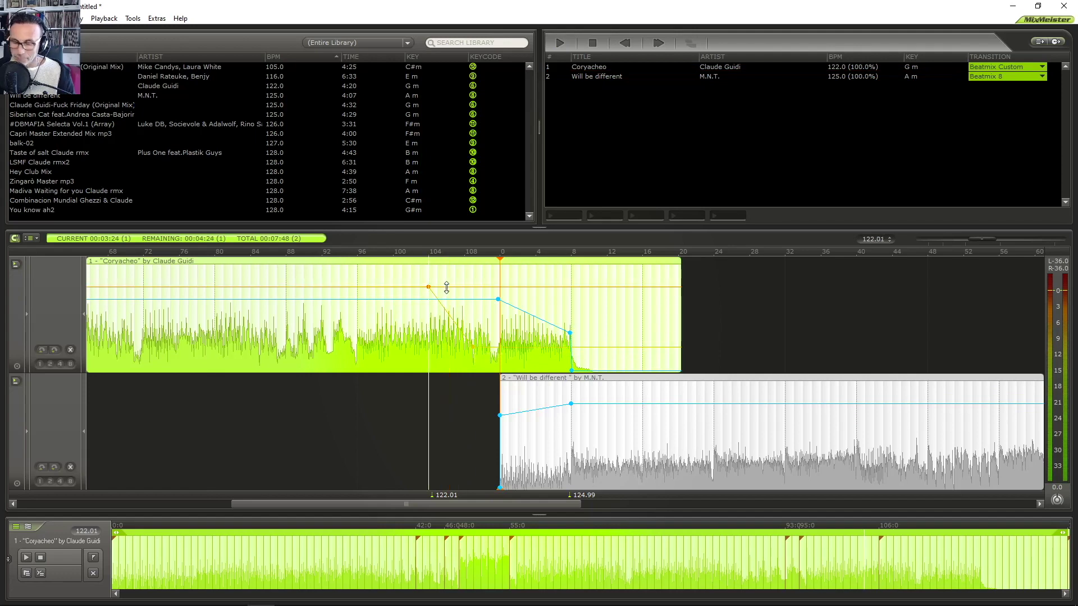
# - Boost the bass of "Coryacheo" just after measure 104 by about 6.18 dB and lower it into the transition with further markers
pyautogui.moveTo(458, 288); pyautogui.dragTo(442, 273)
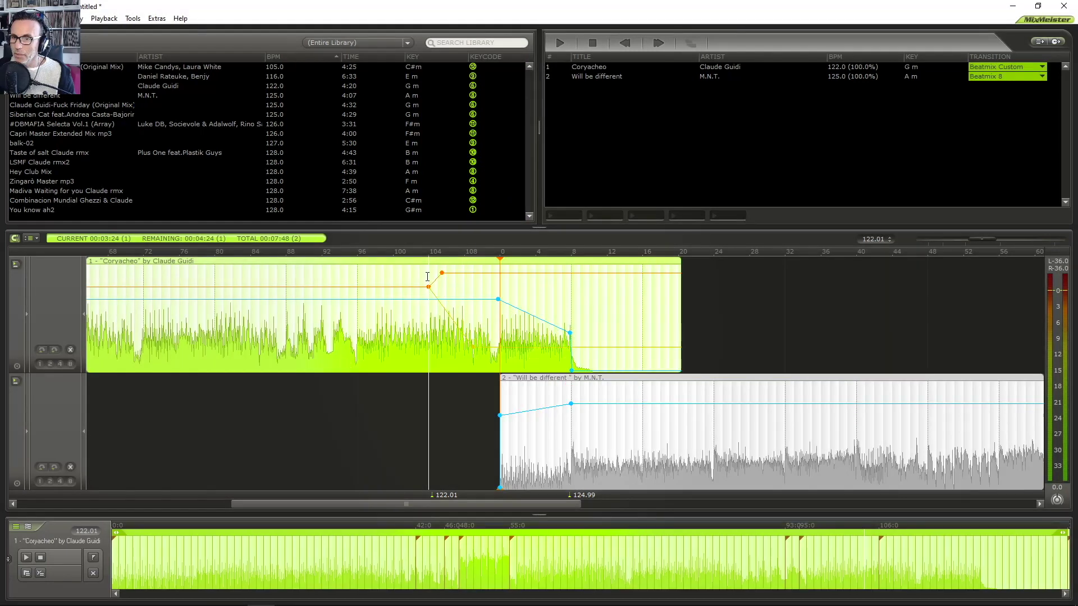
pyautogui.press('space')
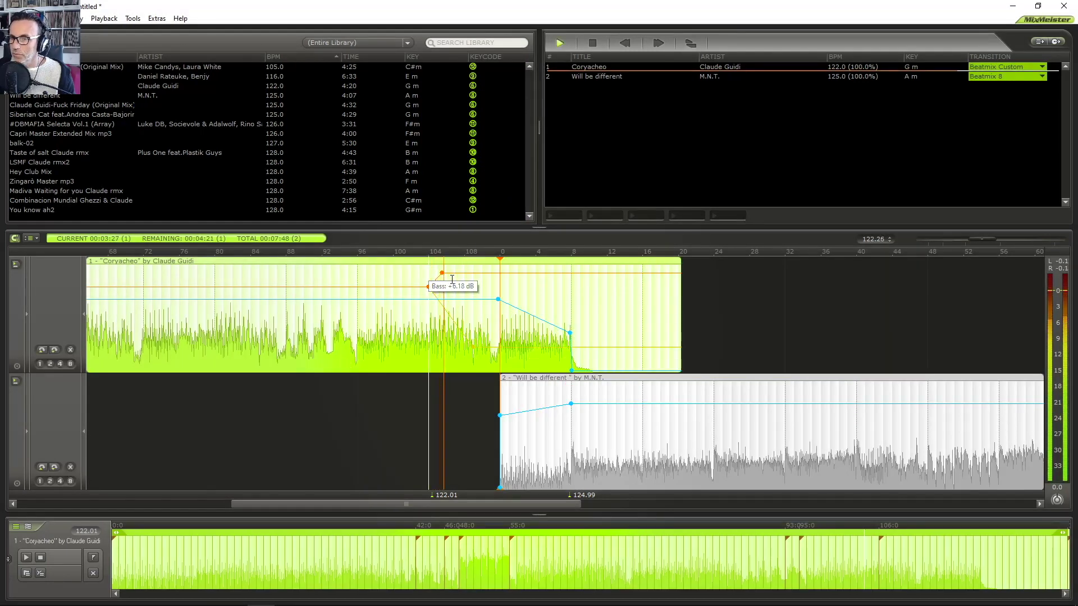
pyautogui.moveTo(462, 275); pyautogui.dragTo(528, 314)
pyautogui.press('space')
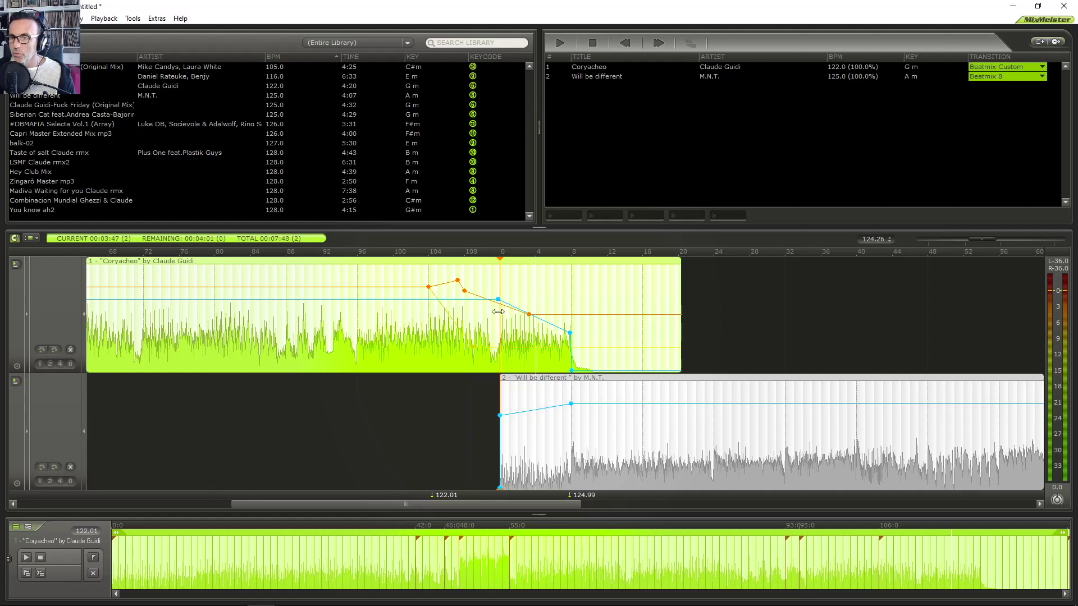
# - Add a midrange marker to "Coryacheo", move it back to about measure 99 and lower the midrange line
pyautogui.rightClick(474, 319)
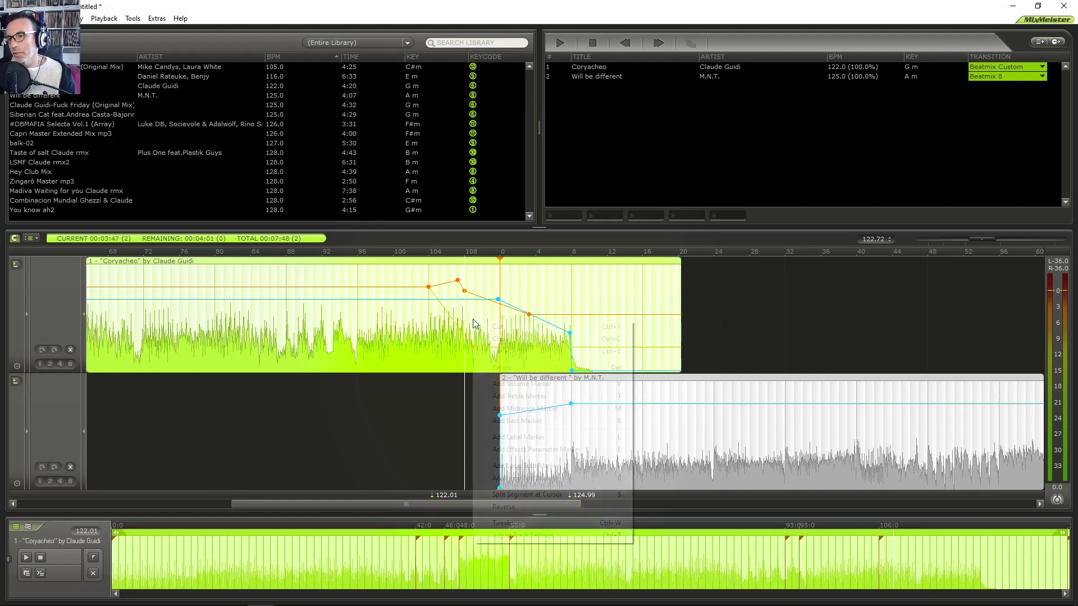
pyautogui.click(527, 409)
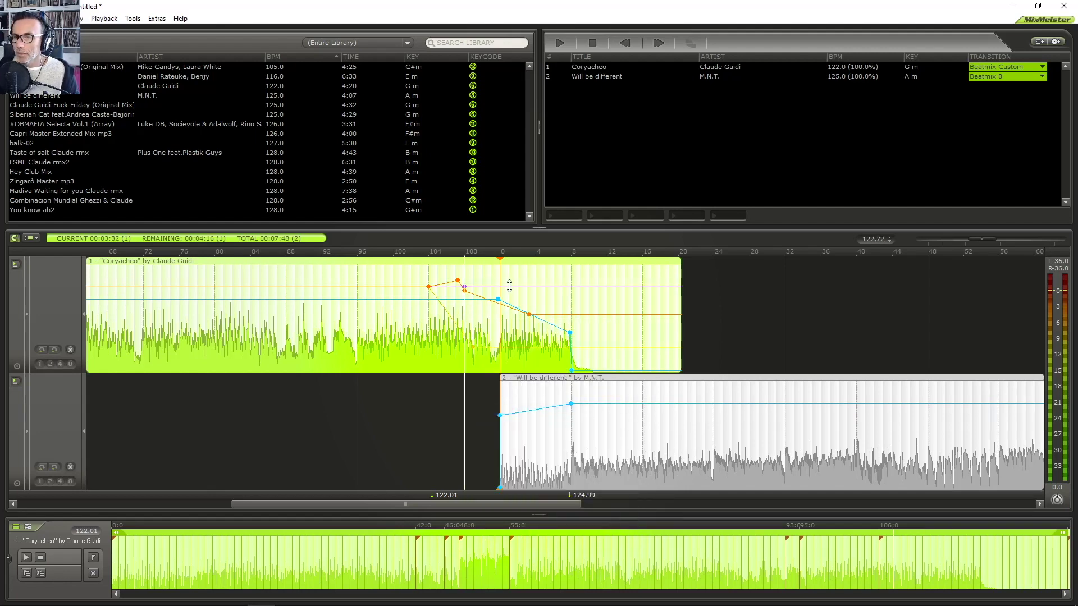
pyautogui.moveTo(522, 288); pyautogui.dragTo(448, 310)
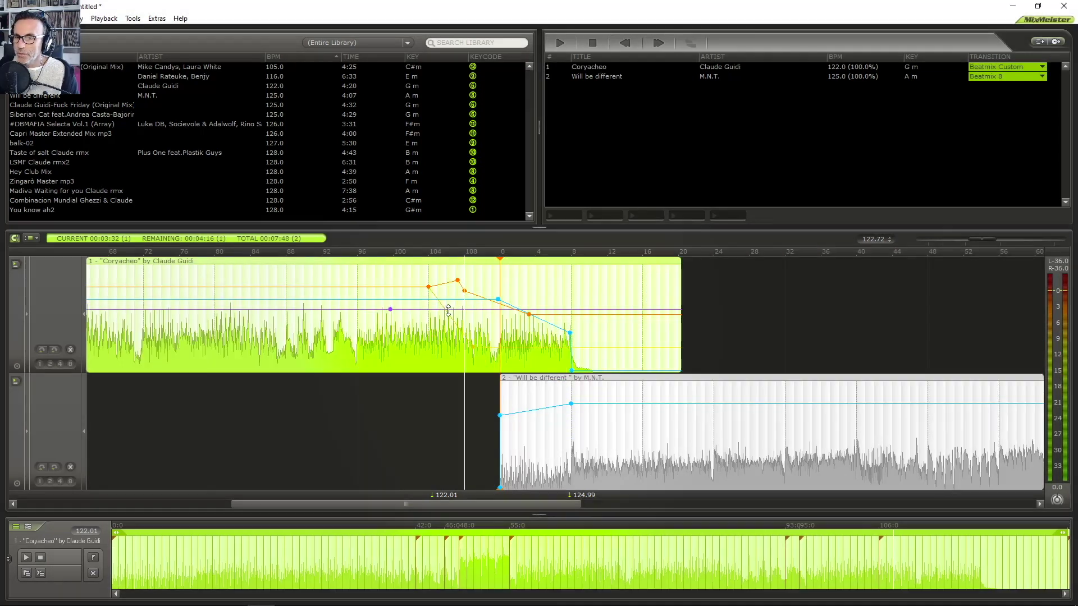
pyautogui.moveTo(420, 311)
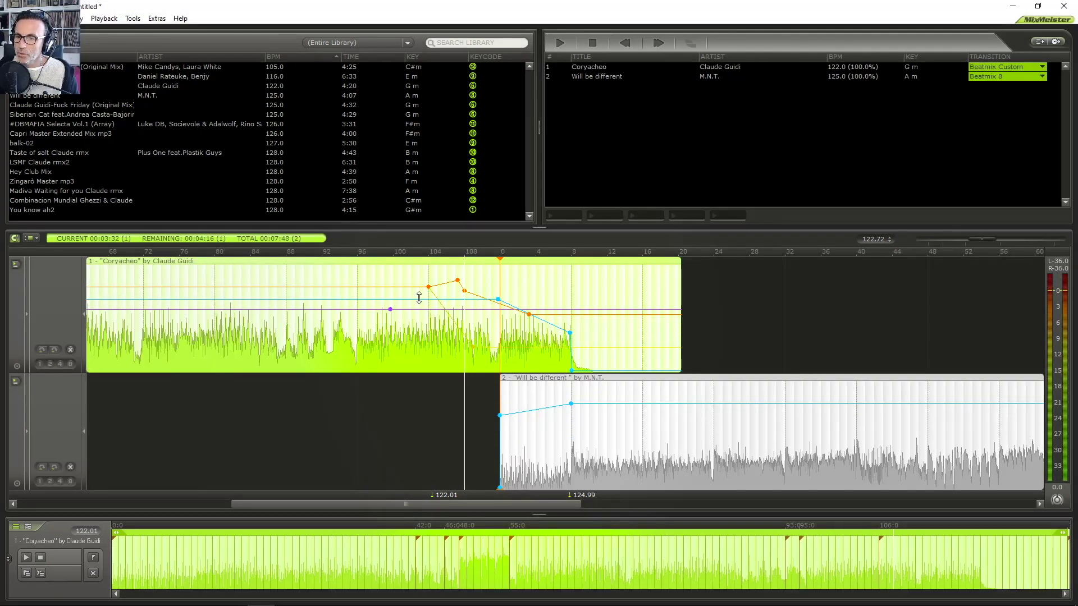
# - Undo all the equalizer and volume changes on "Coryacheo", back to its plain Beatmix 8 transition
pyautogui.rightClick(446, 281)
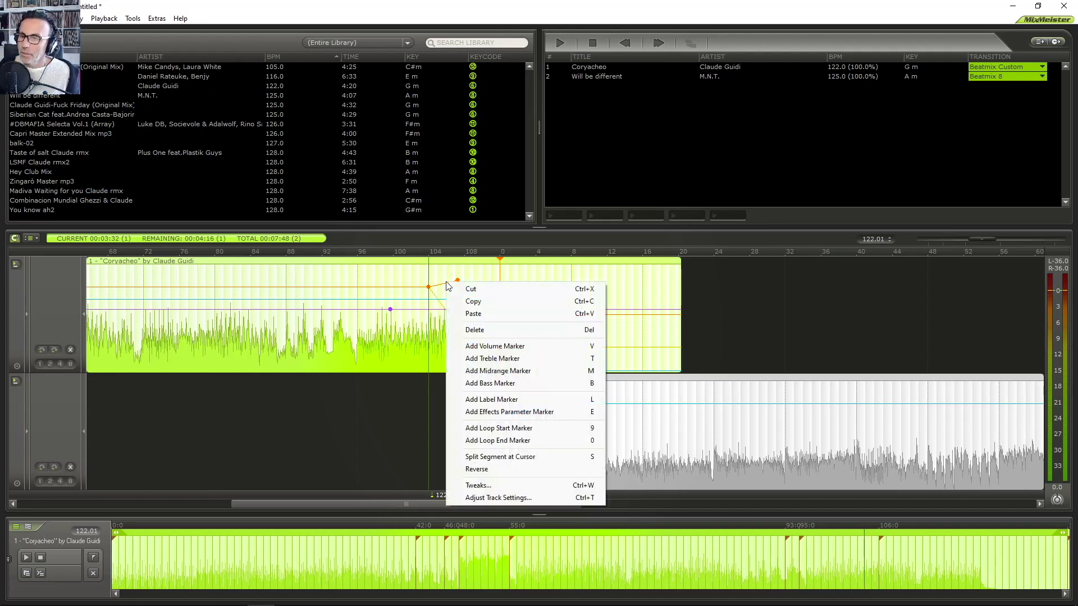
pyautogui.click(508, 370)
pyautogui.hotkey('ctrl', 'z')
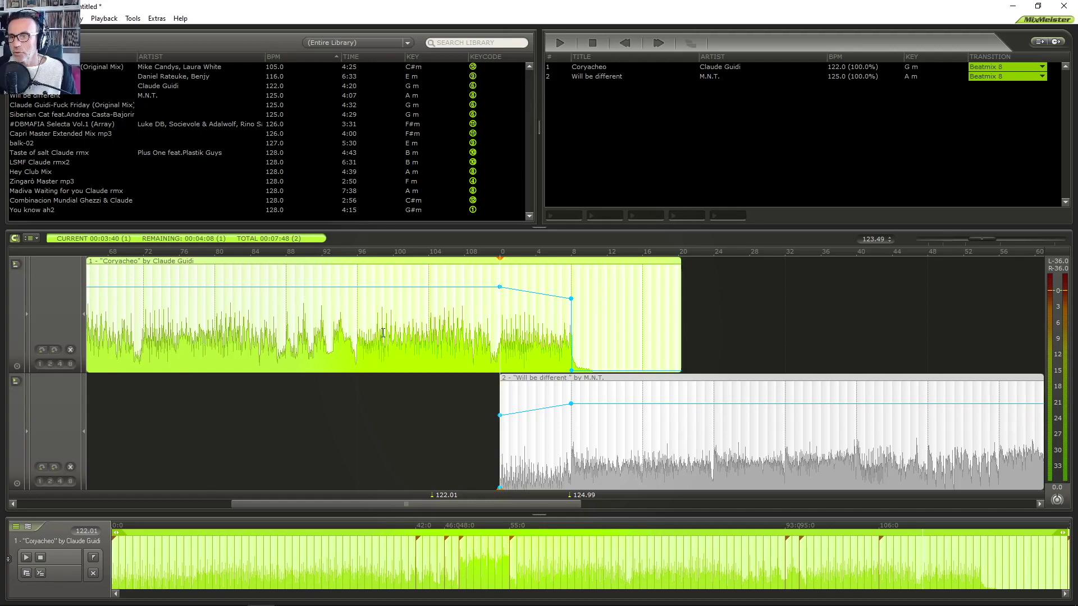
# - Play "Coryacheo" from measure 96 and select the passage from measure 96 to measure 100
pyautogui.click(427, 324)
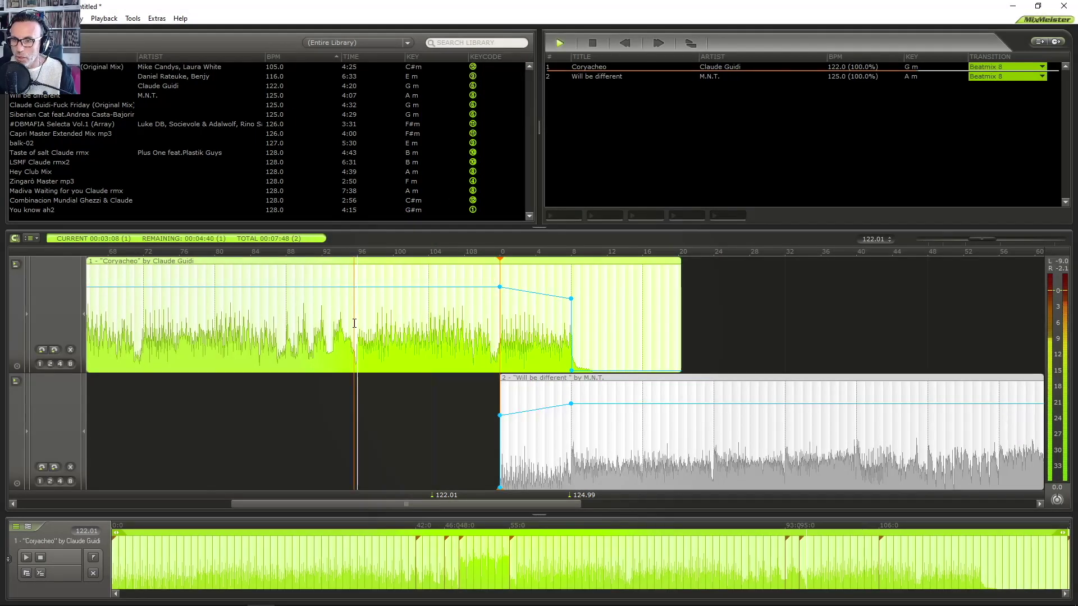
pyautogui.scroll(3, 364, 329)
pyautogui.press('space')
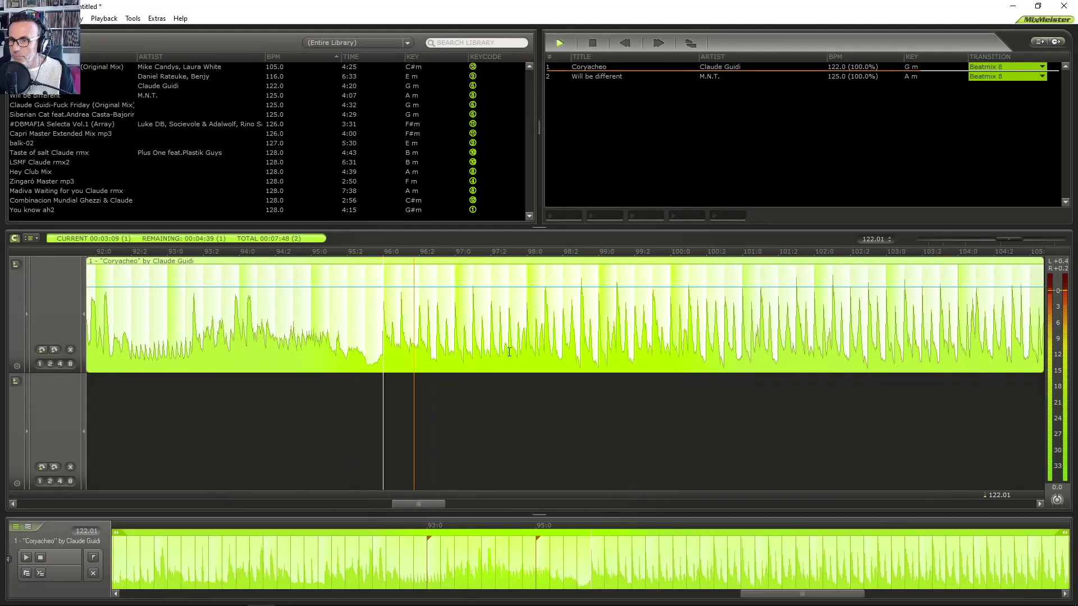
pyautogui.scroll(1, 528, 329)
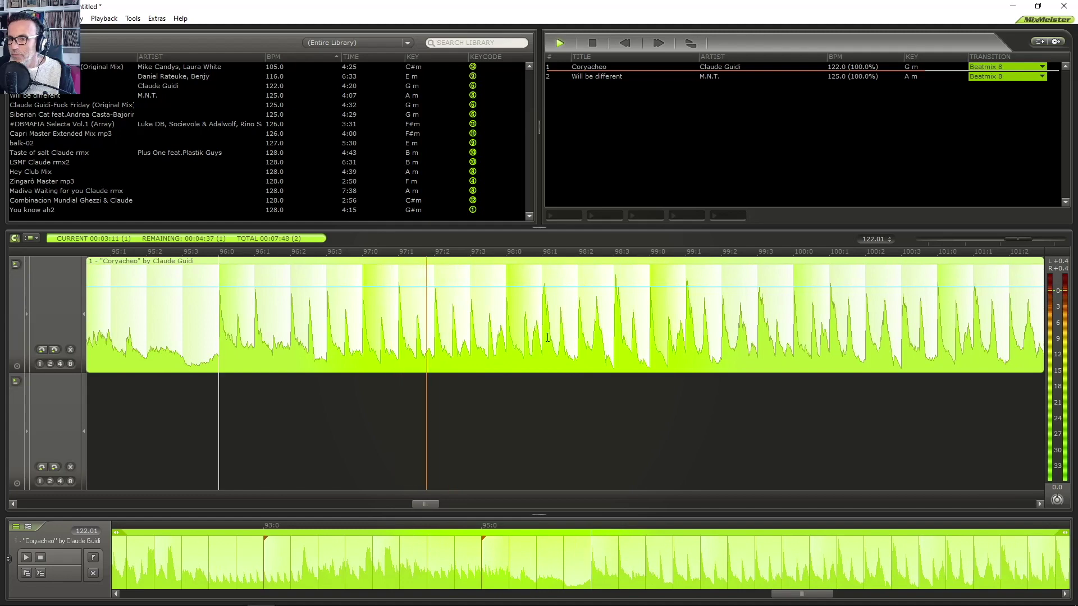
pyautogui.press('space')
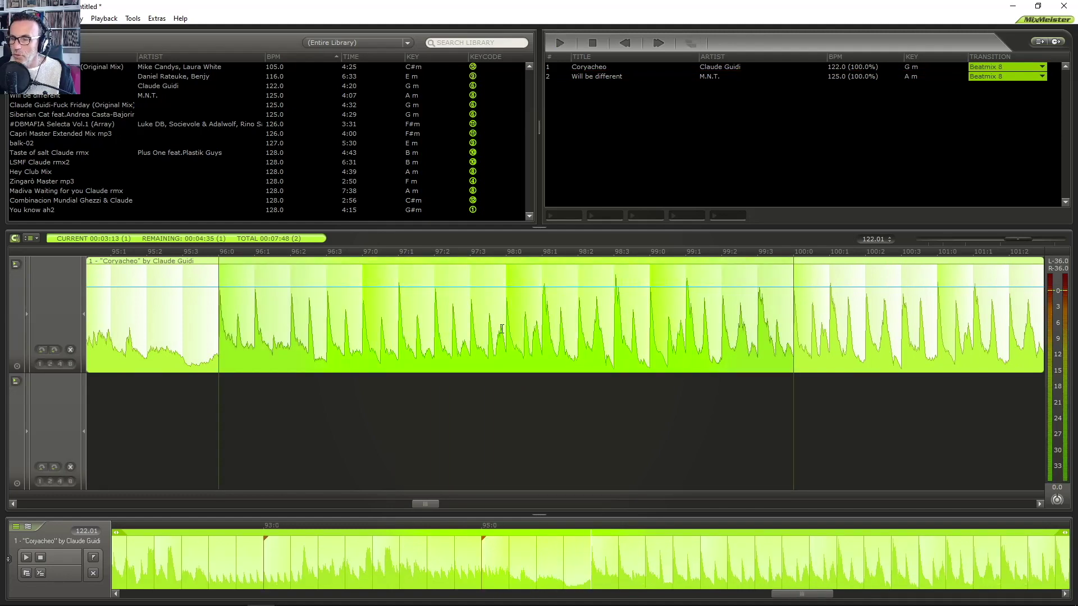
# - Change the snap interval to 1 Measure
pyautogui.click(133, 19)
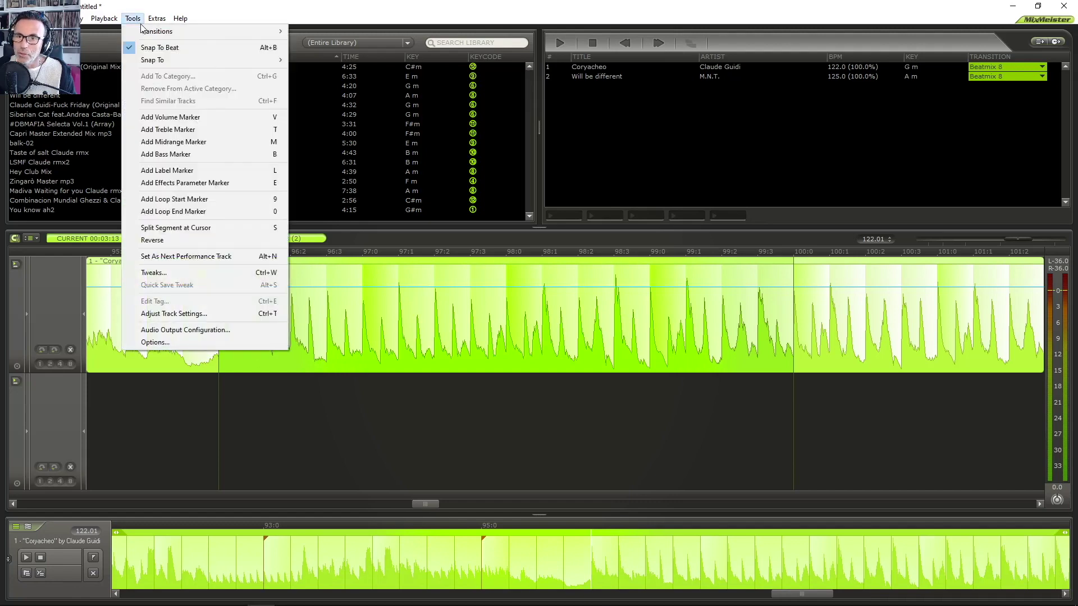
pyautogui.moveTo(170, 61)
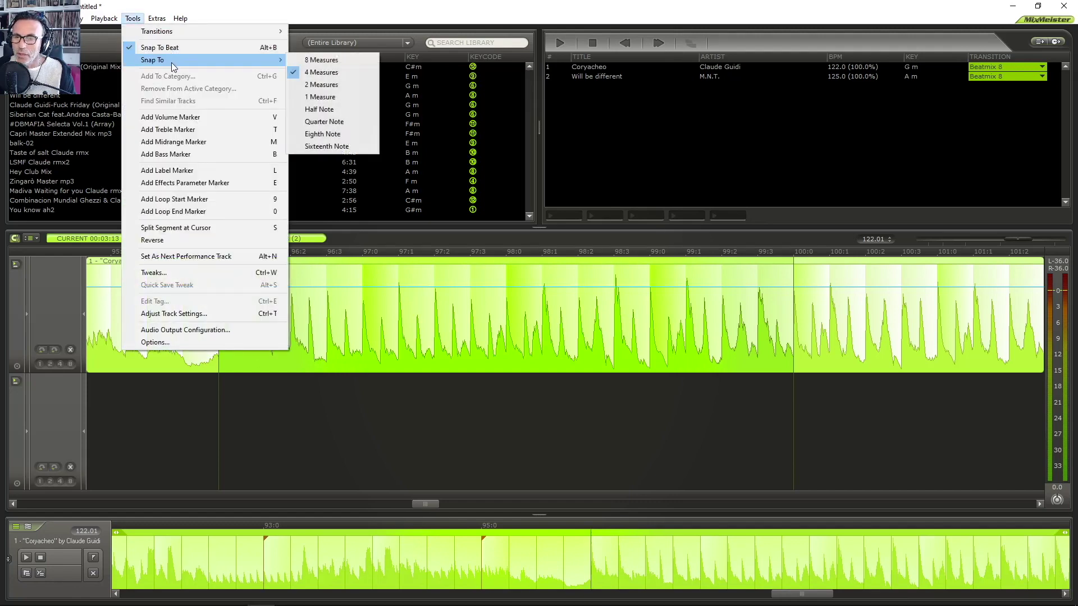
pyautogui.click(335, 98)
# - Delete the passage of "Coryacheo" from measure 96 to measure 98 and play the mix across the cut
pyautogui.moveTo(784, 281); pyautogui.dragTo(436, 292)
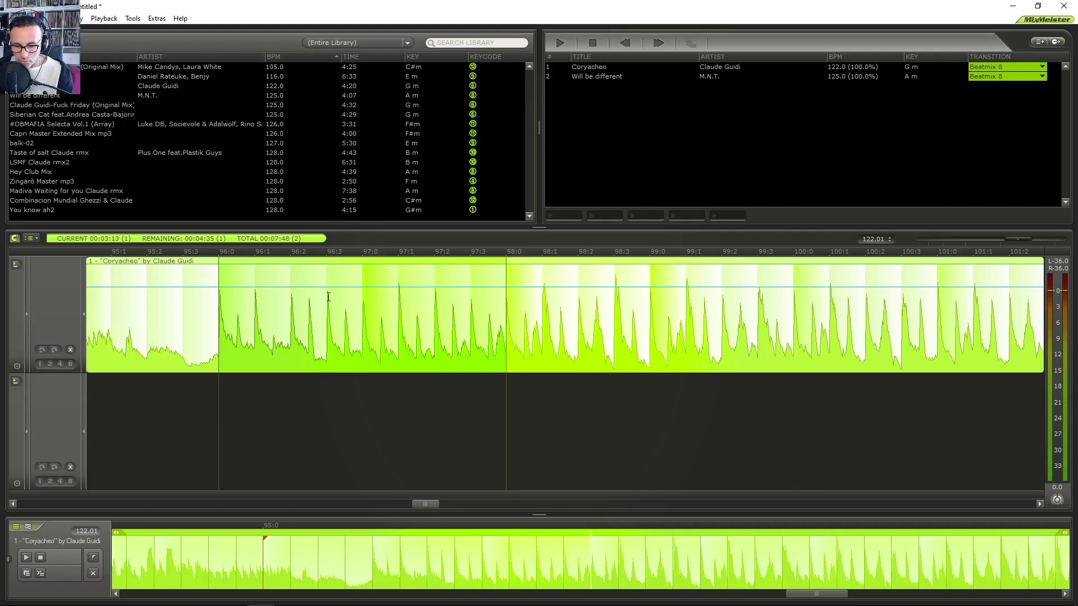
pyautogui.press('Delete')
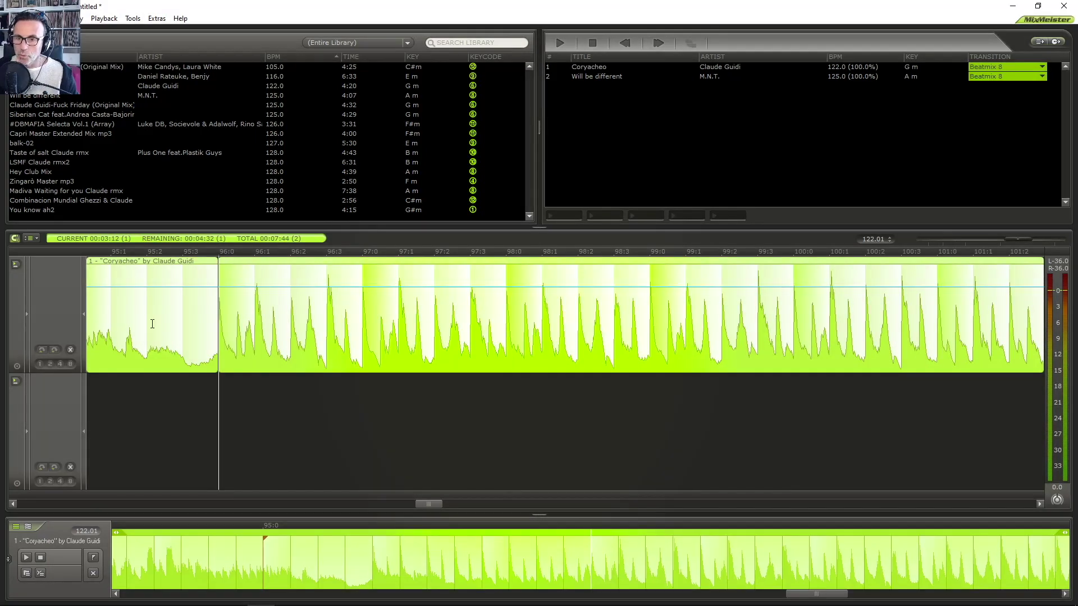
pyautogui.press('space')
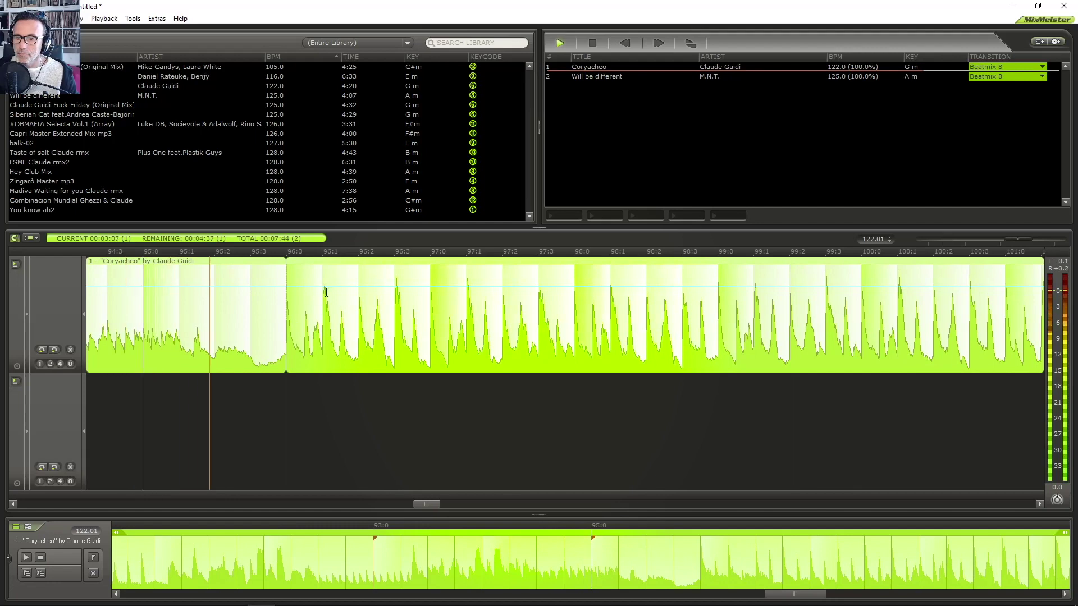
# - Stop playback and delete the passage of "Coryacheo" from measure 96 to the start of the transition into "Will be different"
pyautogui.scroll(-1, 507, 301)
pyautogui.press('space')
pyautogui.scroll(-2, 560, 298)
pyautogui.moveTo(781, 287); pyautogui.dragTo(530, 299)
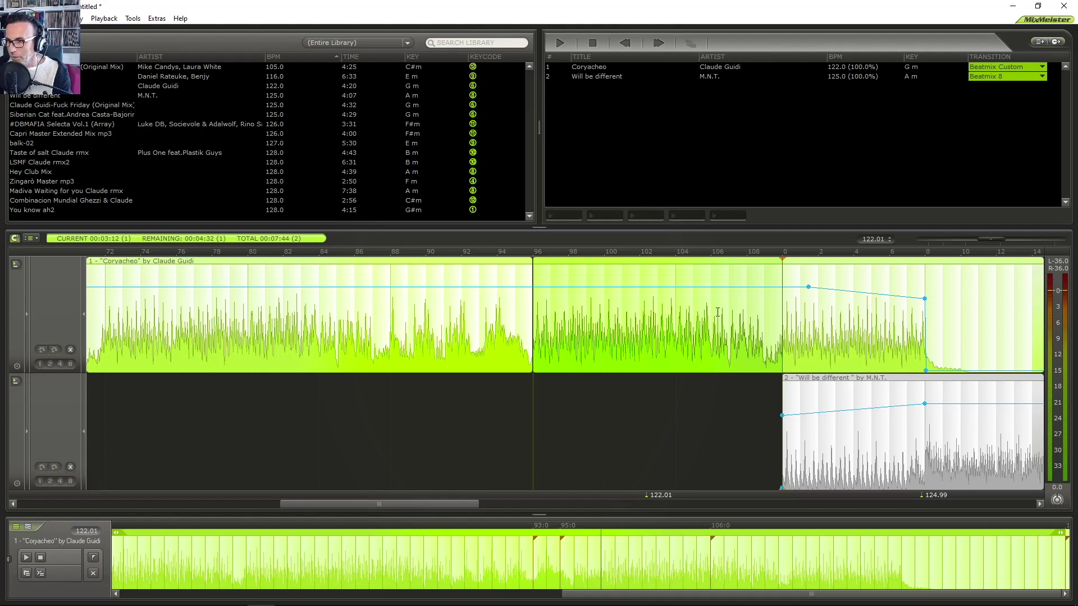
pyautogui.press('Delete')
# - Play the mix from measure 94 of "Coryacheo" across the new cut into the transition, and clear the track selection
pyautogui.click(495, 328)
pyautogui.press('space')
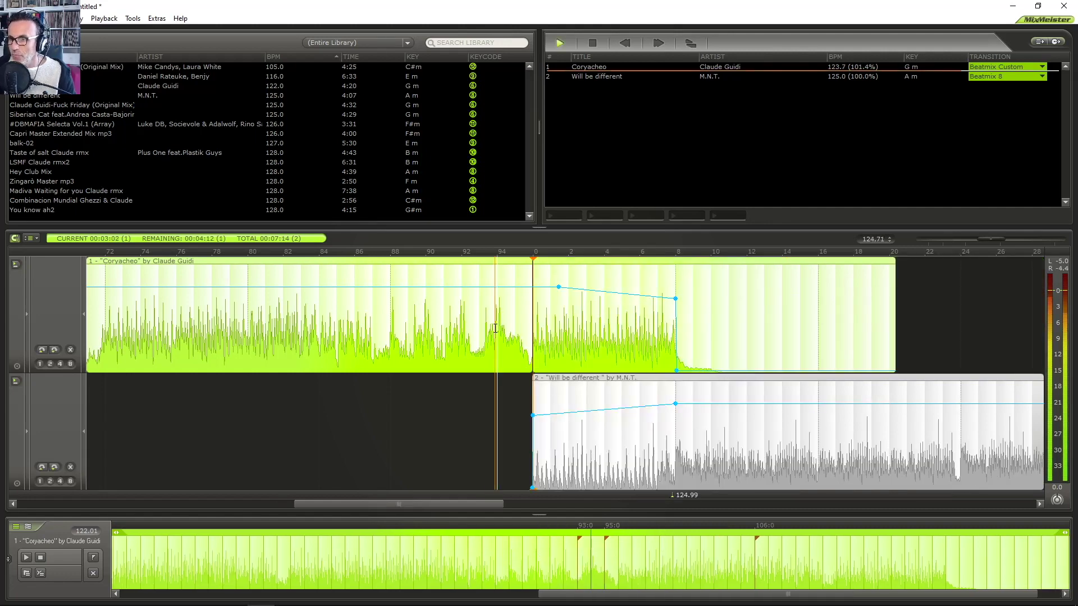
pyautogui.scroll(1, 525, 343)
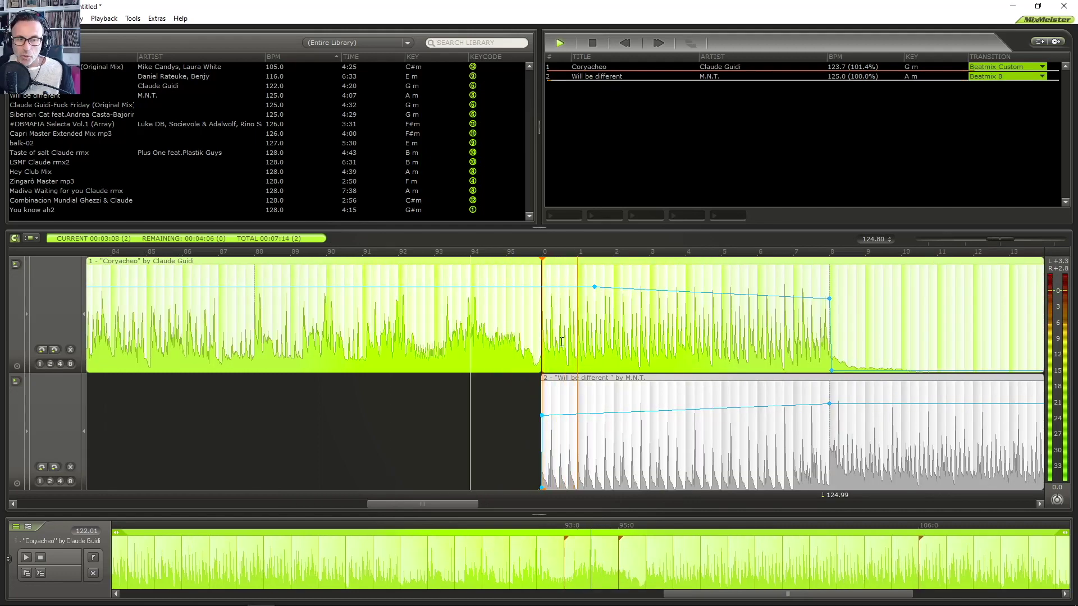
pyautogui.press('space')
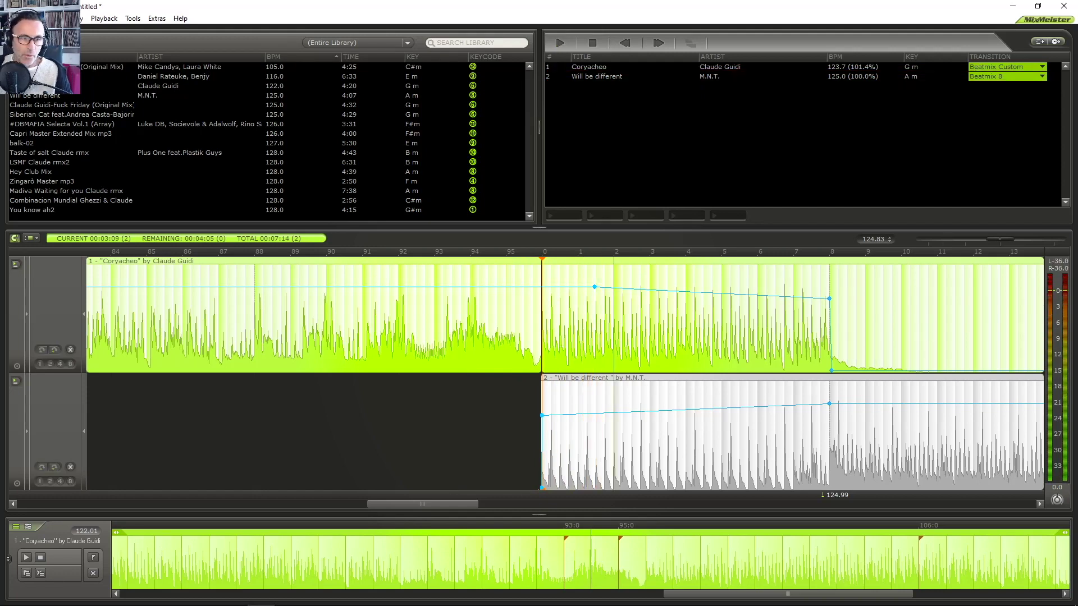
pyautogui.click(255, 432)
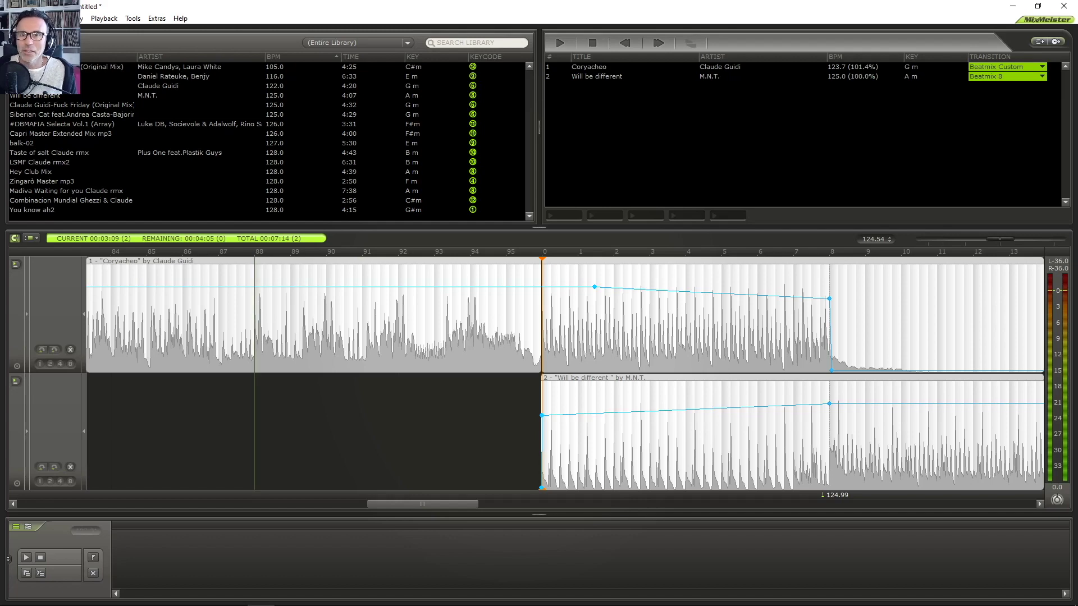
# - Start exporting the playlist to a file on the Desktop named "prova test mixmeister", with the type Mixed Wave File (*.wav)
pyautogui.hotkey('alt', 'f')
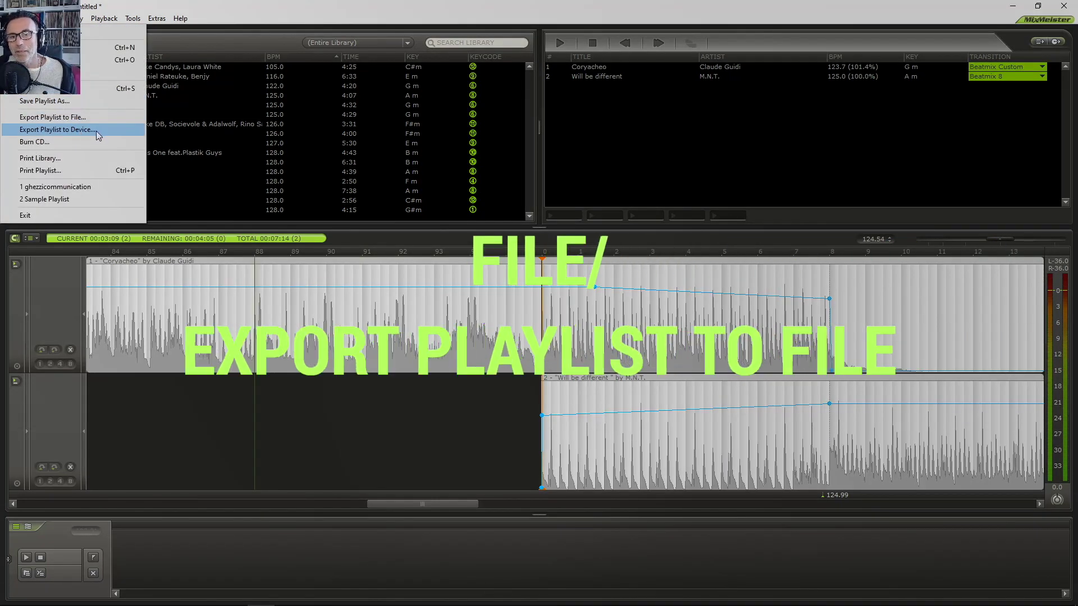
pyautogui.click(99, 119)
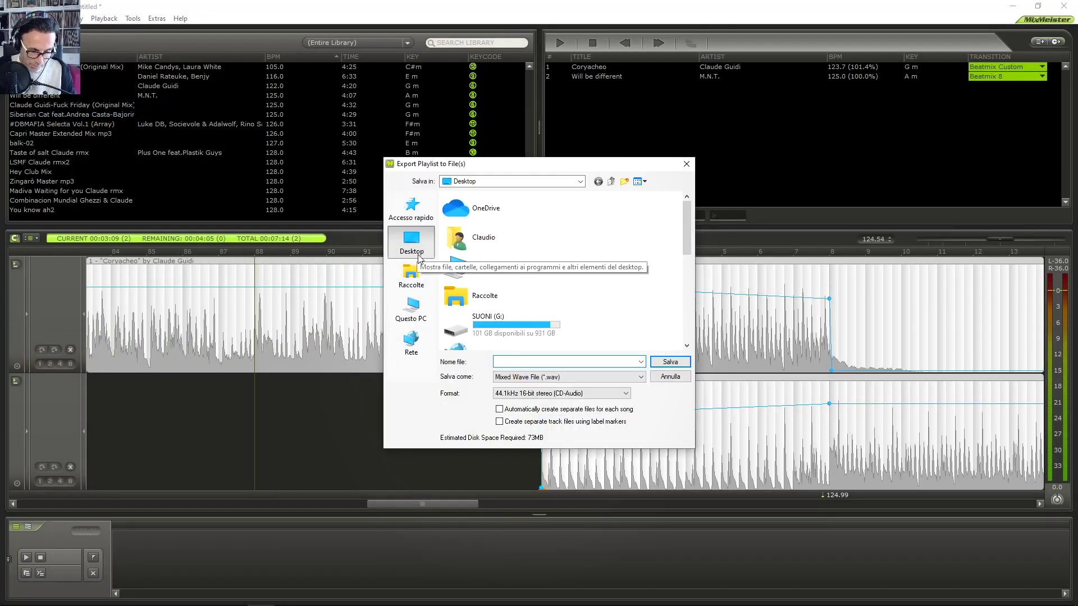
pyautogui.write('prova test mixmeister')
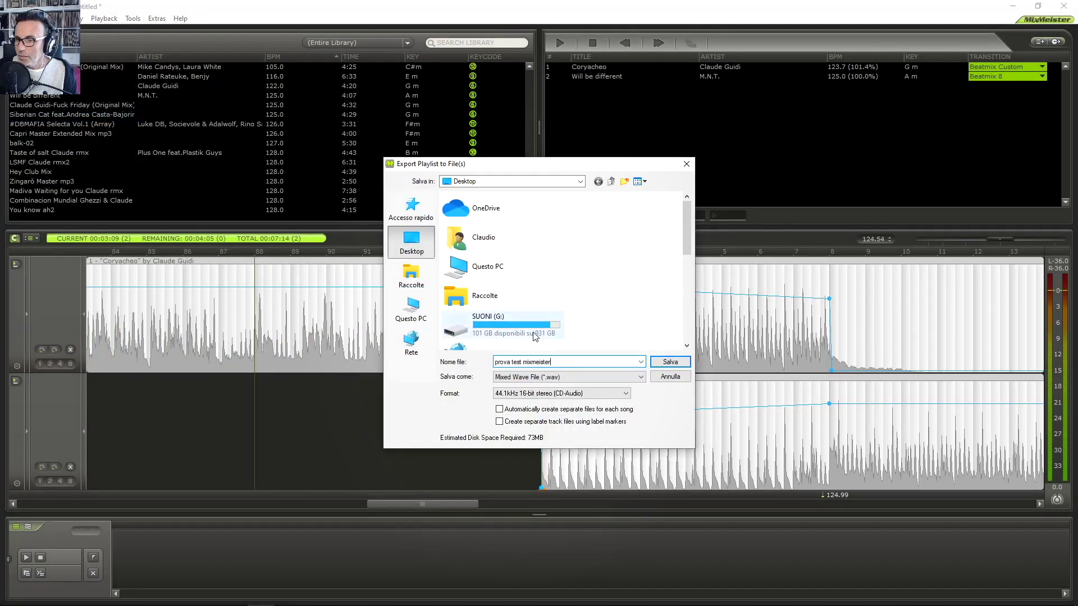
pyautogui.click(573, 378)
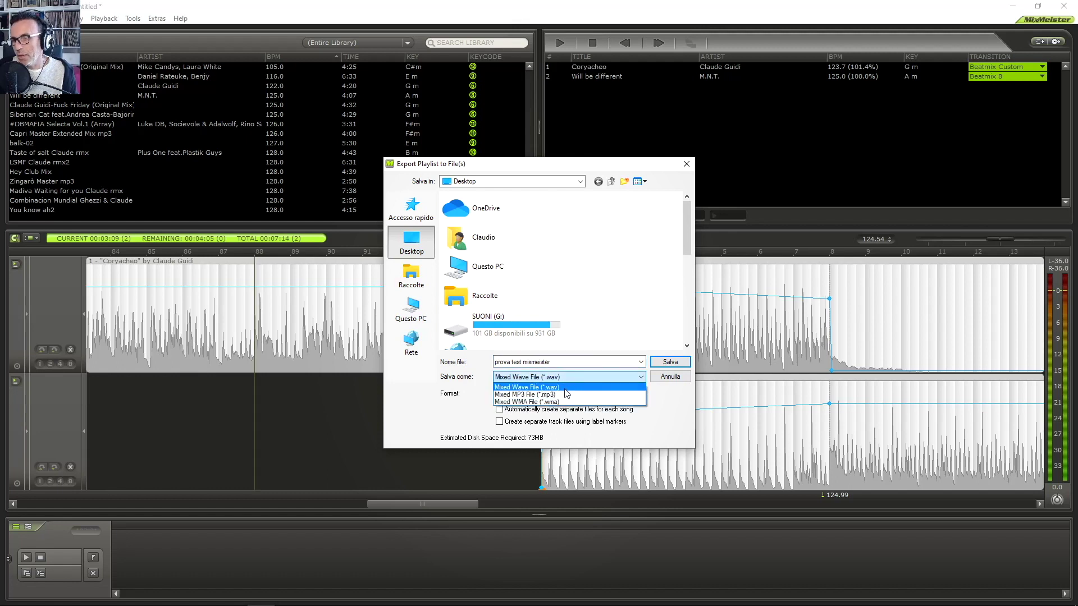
pyautogui.click(565, 388)
pyautogui.click(564, 378)
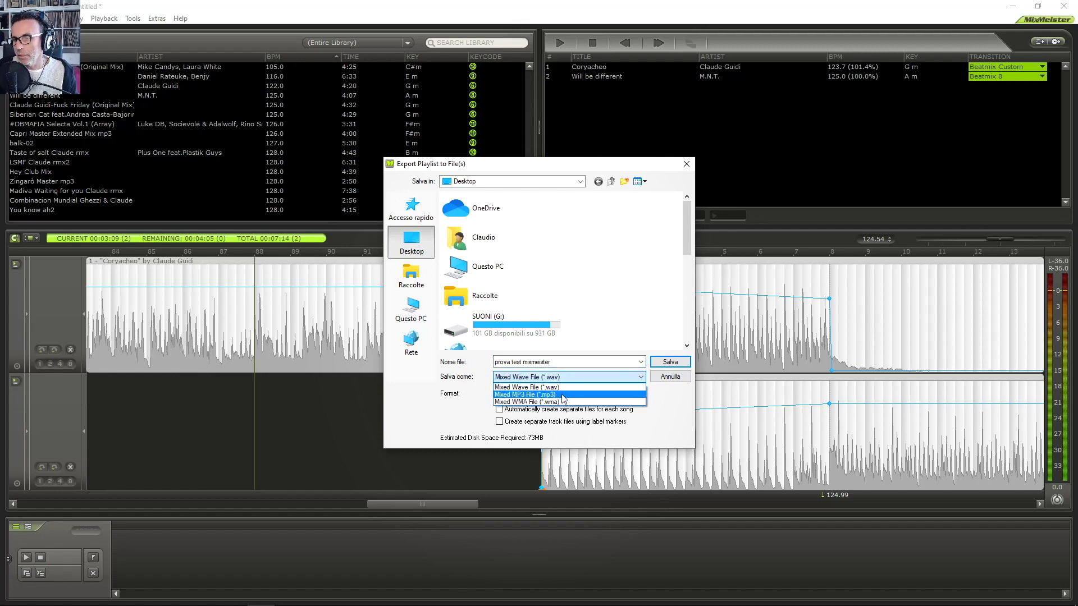
pyautogui.click(575, 376)
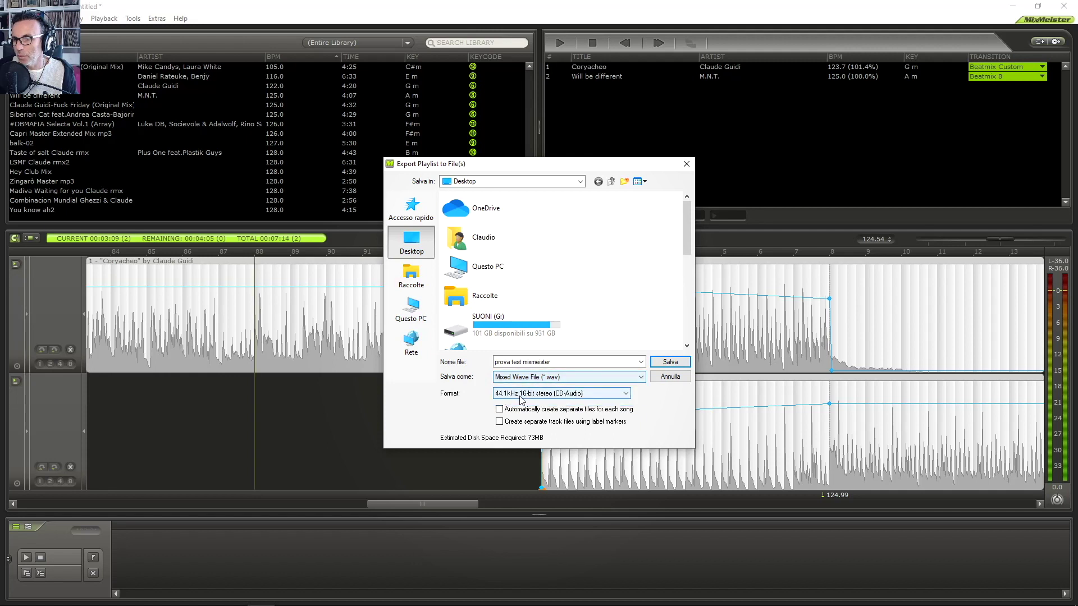
# - Try the 44.1kHz 32-bit stereo (IEEE Floating Point) export format, and set it back to 44.1kHz 16-bit stereo (CD-Audio)
pyautogui.click(526, 395)
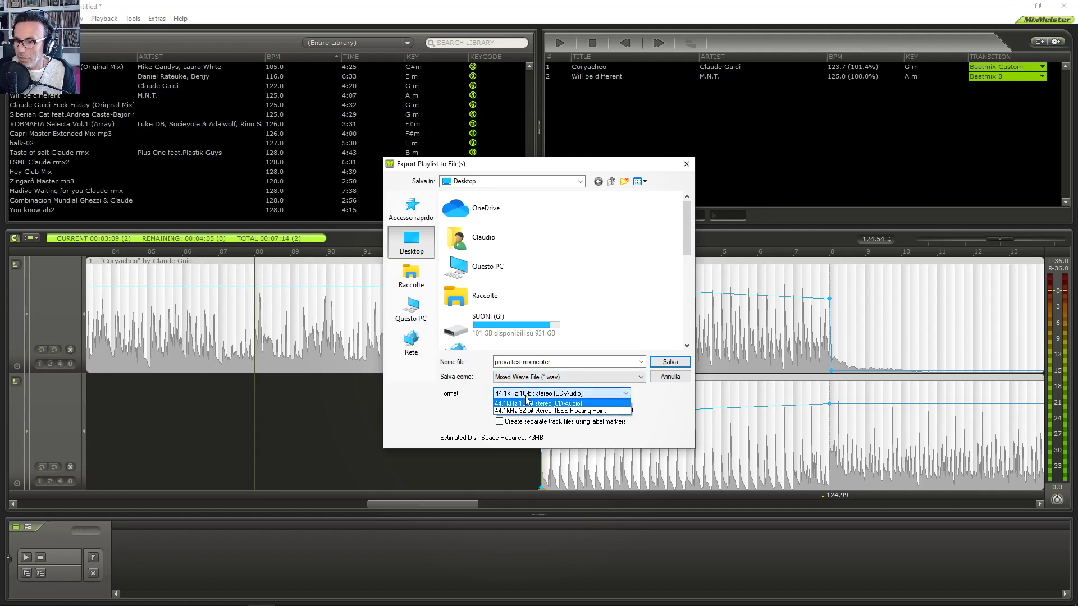
pyautogui.click(542, 399)
pyautogui.click(542, 393)
pyautogui.click(544, 411)
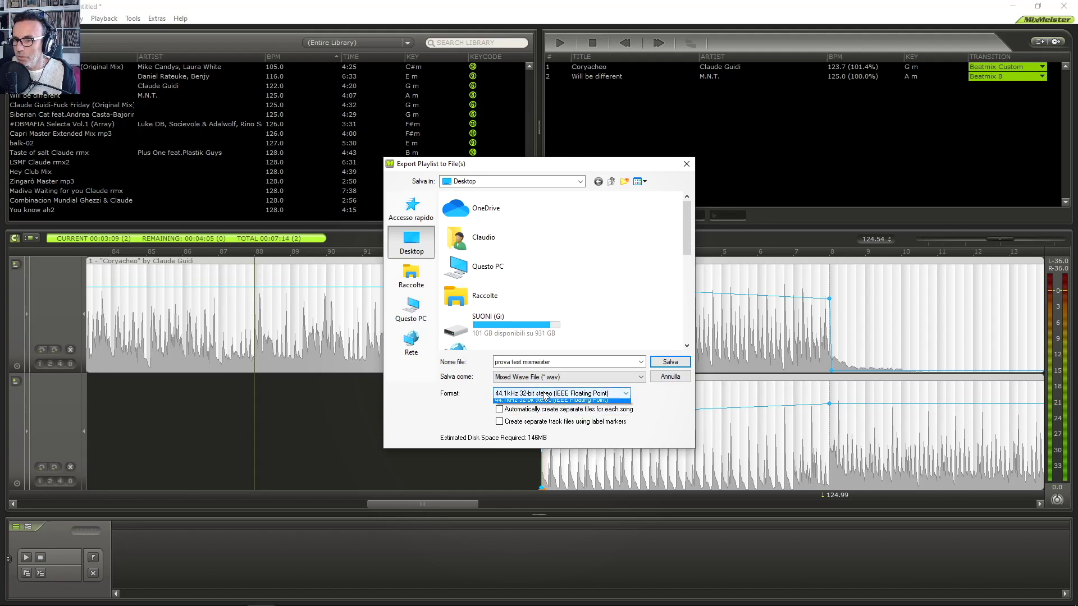
pyautogui.click(541, 403)
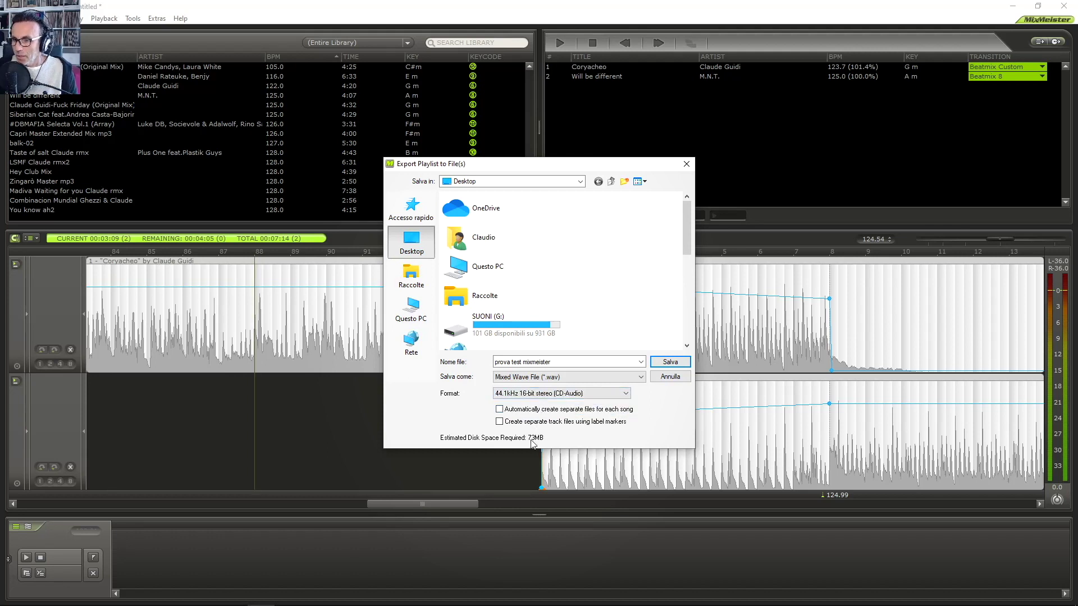
# - Try the export options for separate files per song and separate track files using label markers, leaving both off
pyautogui.click(499, 409)
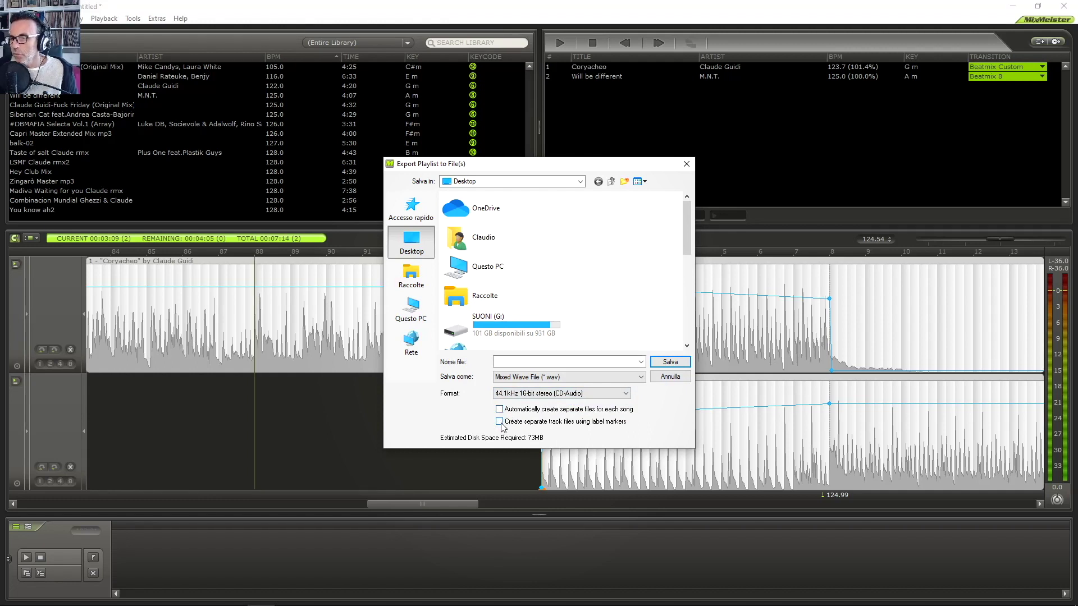
pyautogui.click(567, 363)
pyautogui.write('prova')
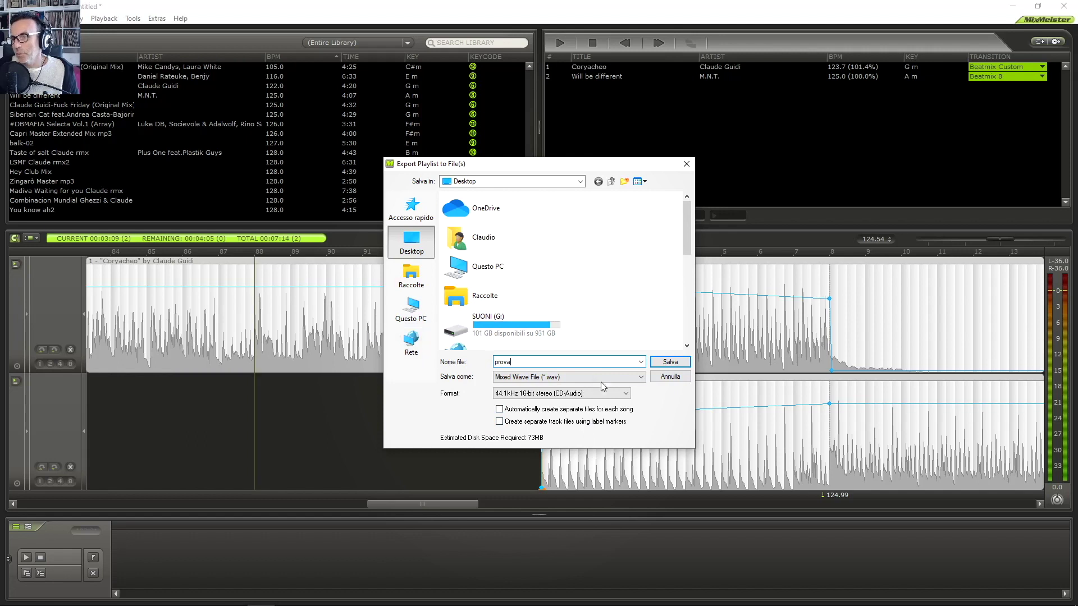
pyautogui.click(500, 422)
pyautogui.click(500, 422)
# - Name the export file "prova", save the mix, and dismiss the completion message
pyautogui.write('prova')
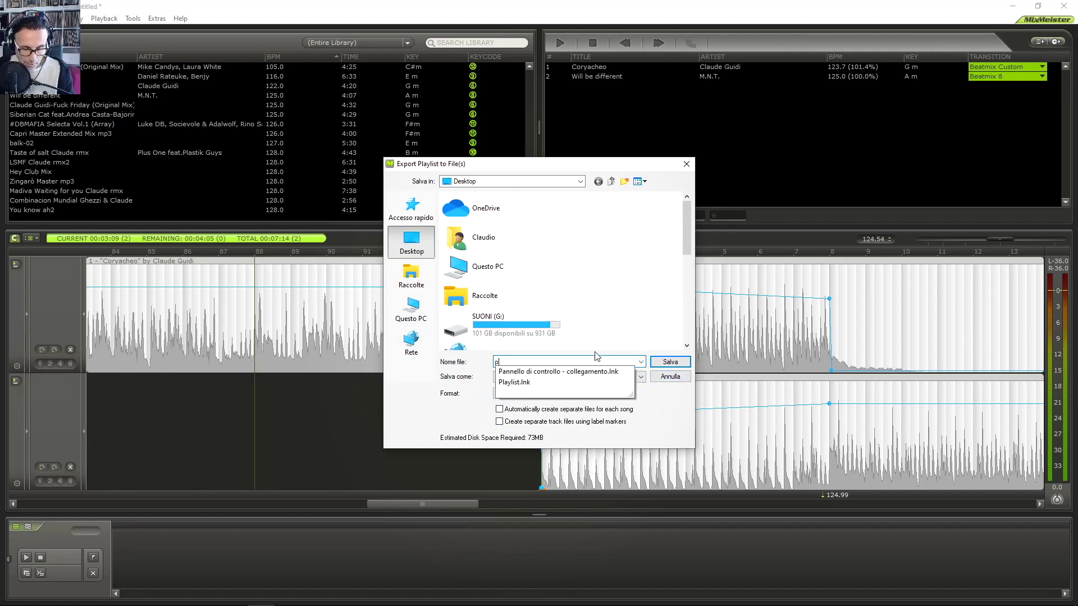
pyautogui.click(668, 363)
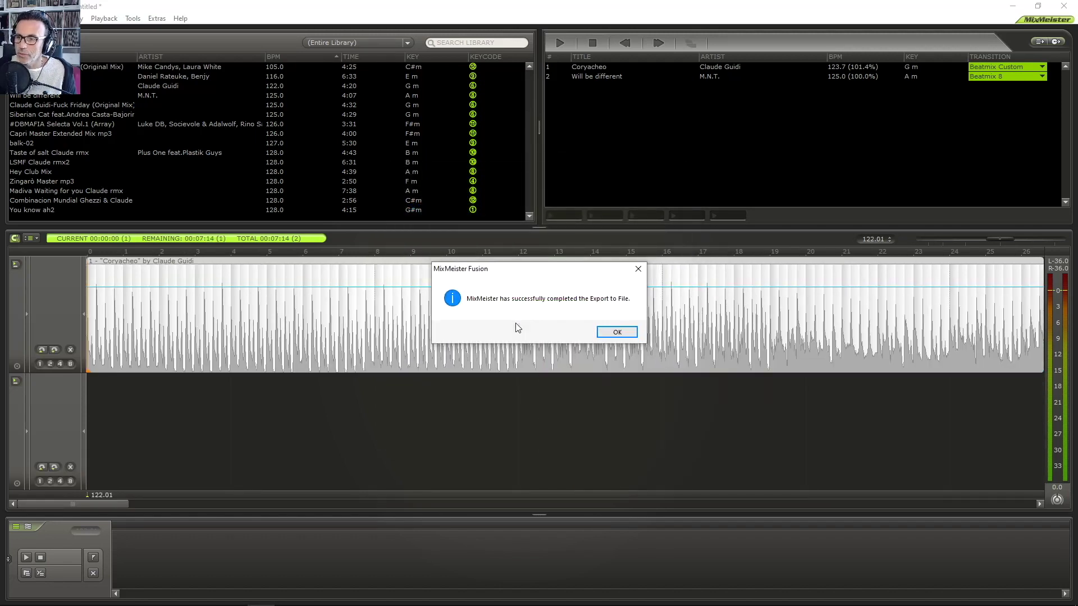
pyautogui.click(616, 332)
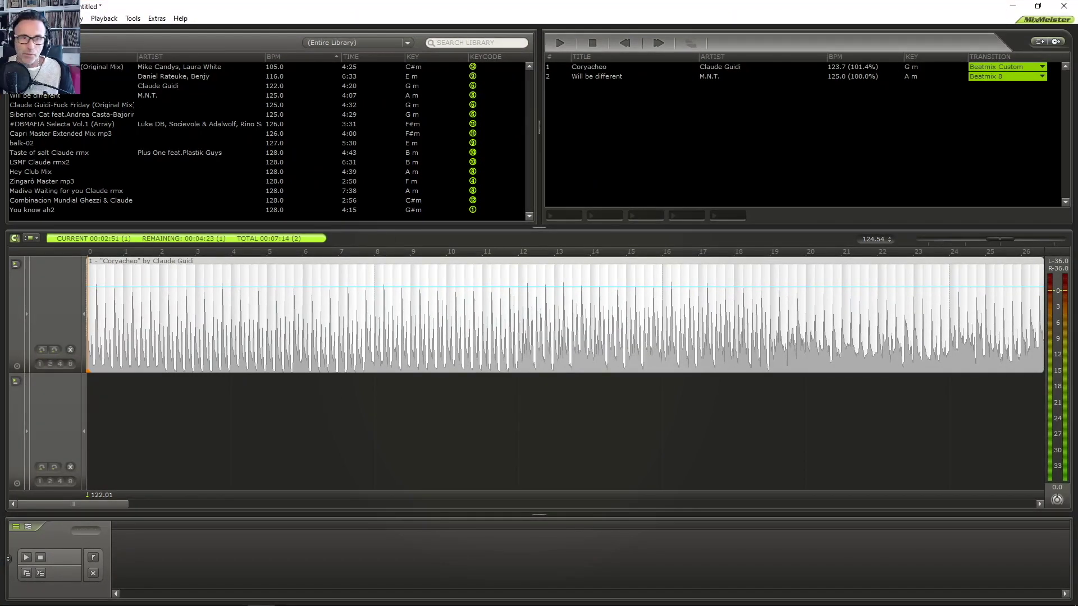
# - Play parts of the exported "prova" file from the desktop in Groove Music, and return to the maximized MixMeister window
pyautogui.doubleClick(355, 14)
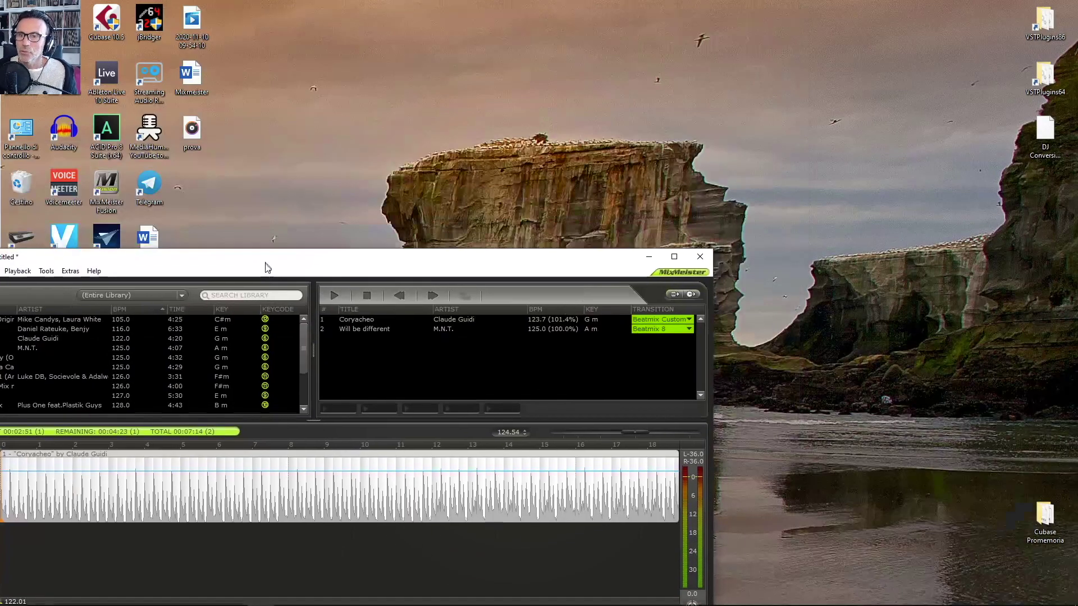
pyautogui.doubleClick(194, 135)
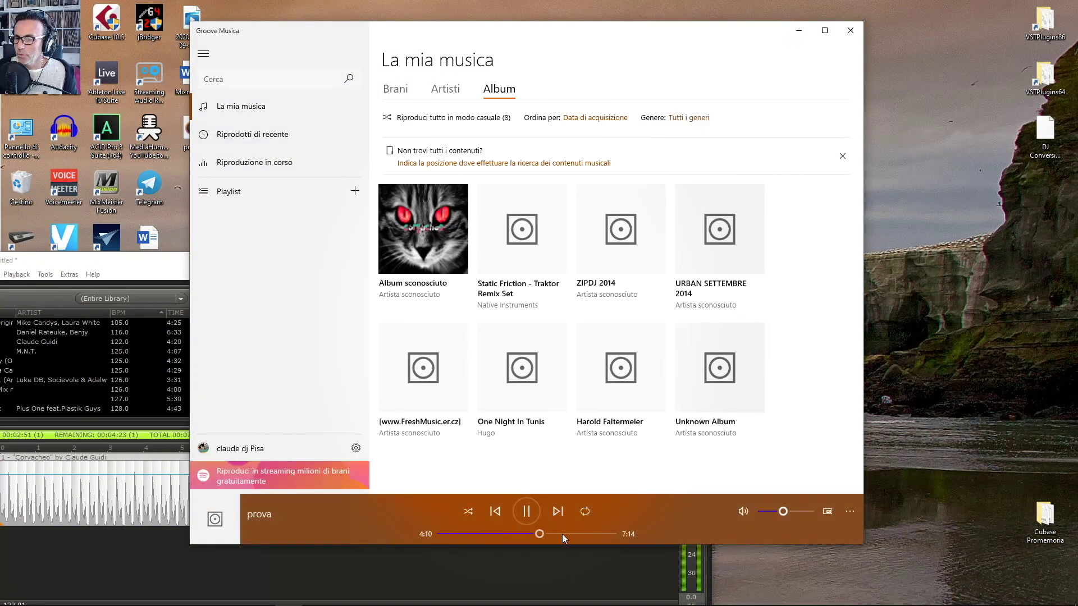
pyautogui.moveTo(561, 534); pyautogui.dragTo(487, 534)
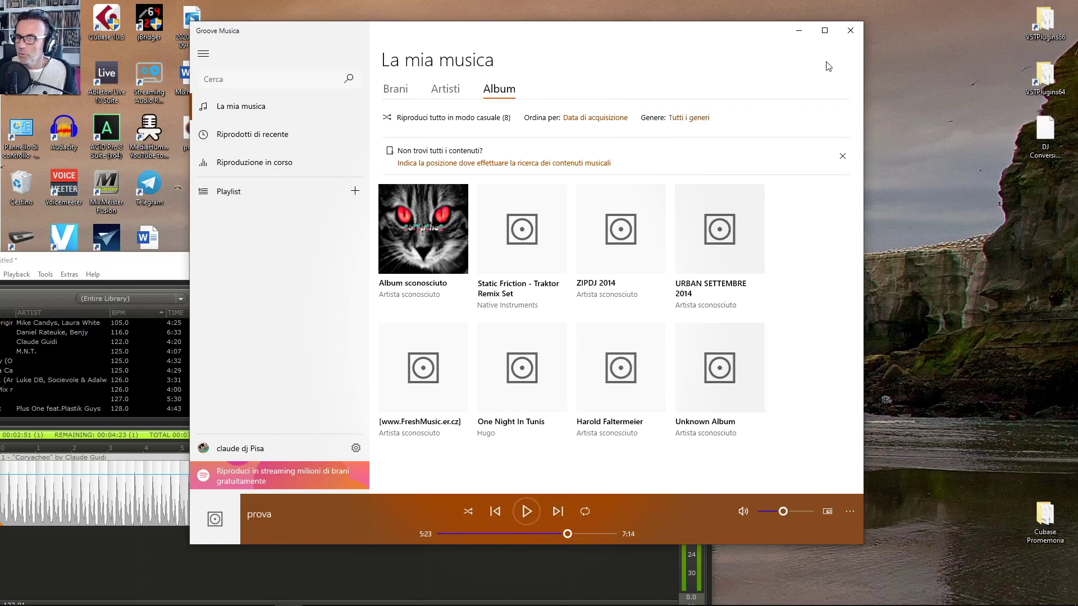
pyautogui.click(850, 30)
pyautogui.click(673, 255)
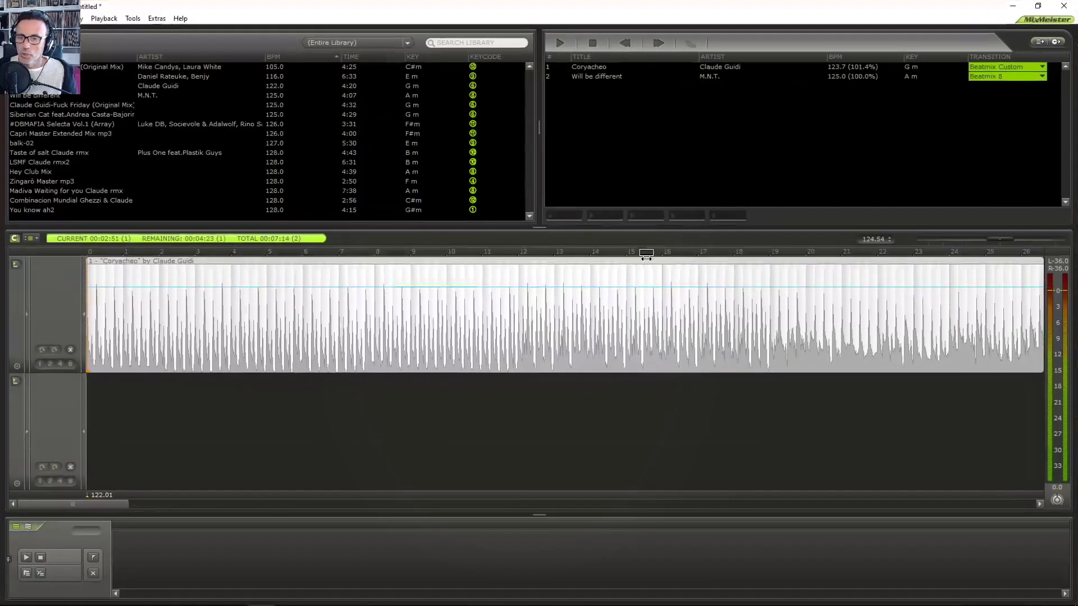